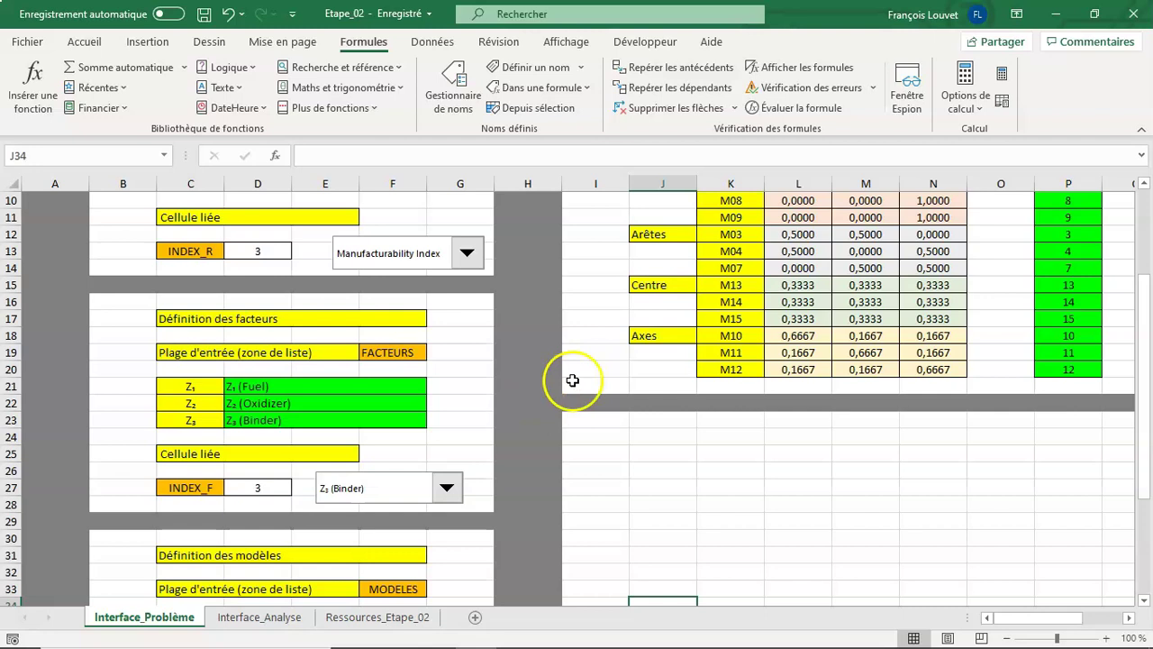
- Set the response combo box to Std. Dev. of Burning Rate
{"action": "scroll", "coordinate": [674, 480], "scroll_direction": "up", "scroll_amount": 1}
{"action": "scroll", "coordinate": [673, 480], "scroll_direction": "up", "scroll_amount": 1}
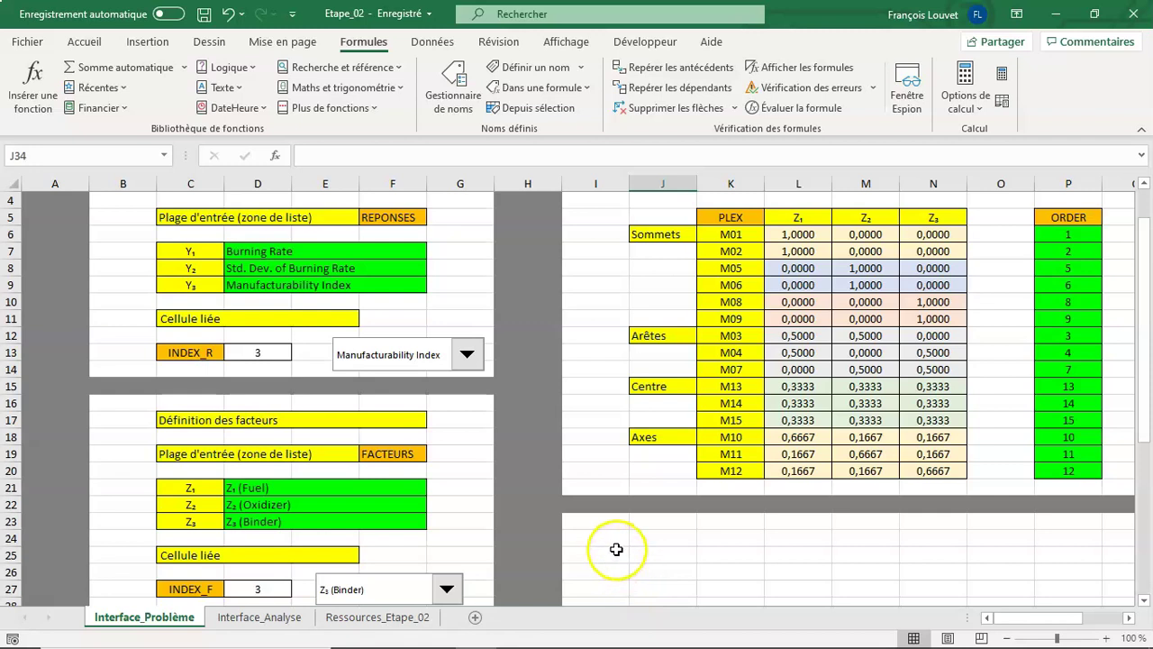
{"action": "left_click", "coordinate": [461, 354]}
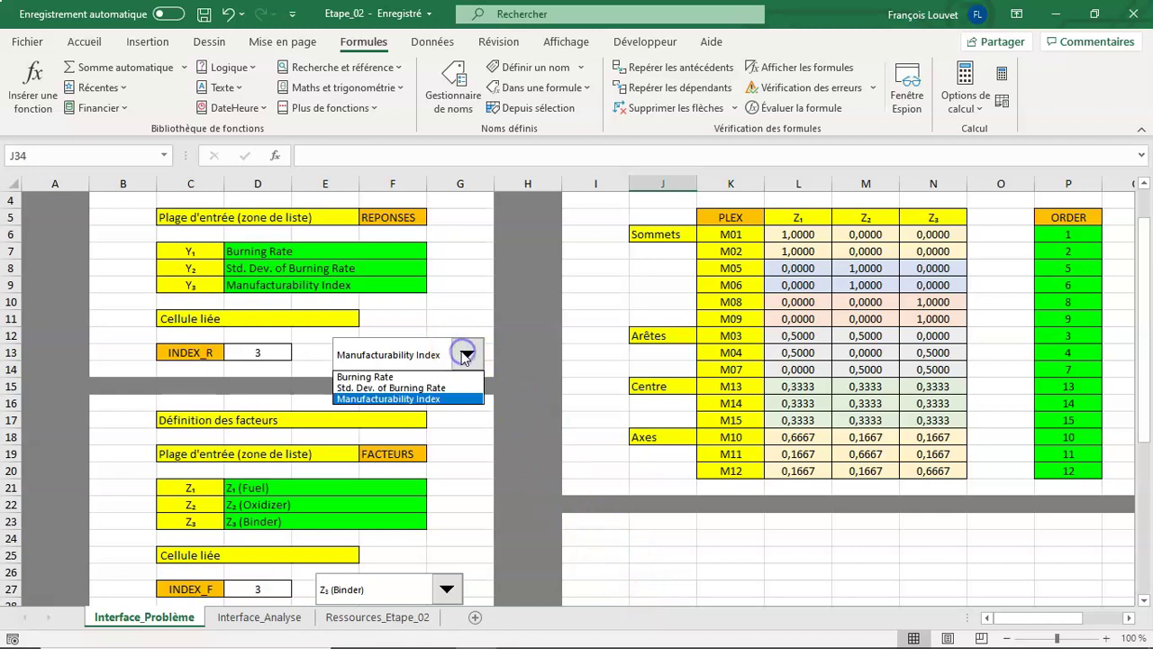
{"action": "left_click", "coordinate": [458, 379]}
{"action": "left_click", "coordinate": [466, 356]}
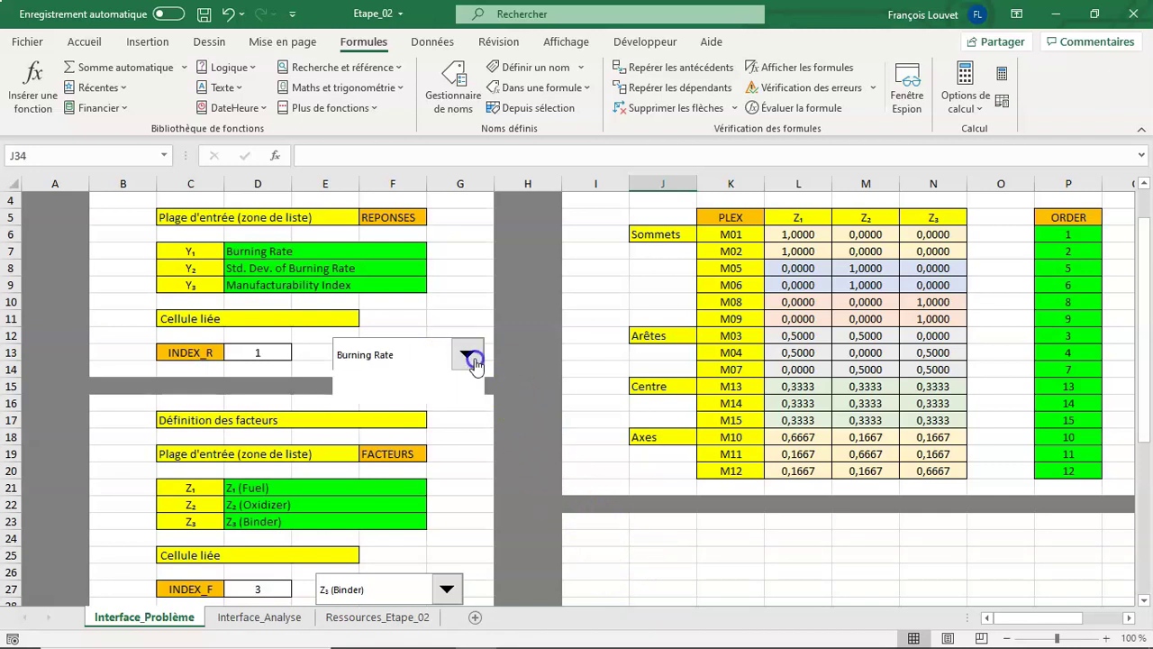
{"action": "left_click", "coordinate": [464, 388]}
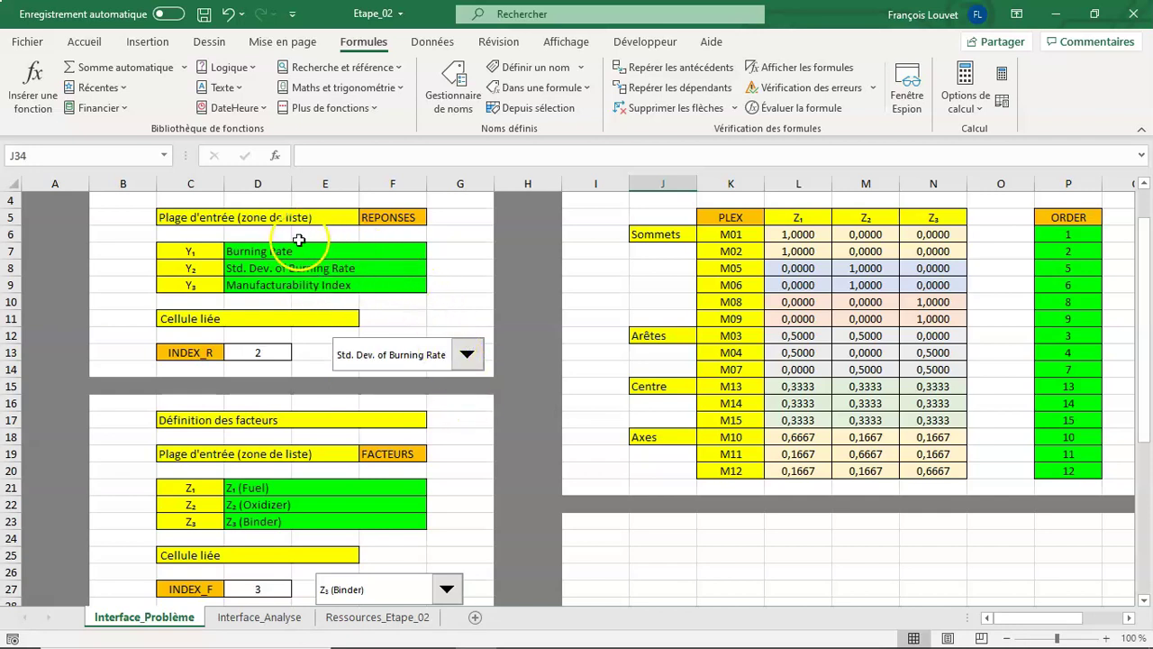
- Set the model combo box to Modèle de degré 3 réduit
{"action": "scroll", "coordinate": [410, 480], "scroll_direction": "down", "scroll_amount": 2}
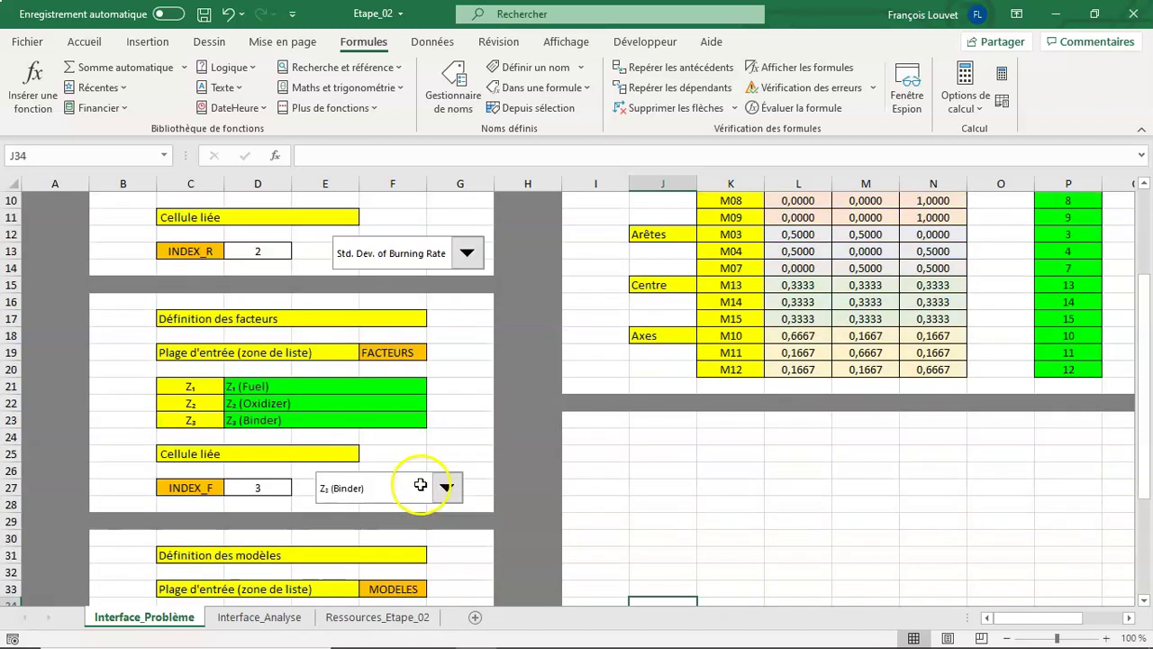
{"action": "scroll", "coordinate": [412, 487], "scroll_direction": "down", "scroll_amount": 4}
{"action": "left_click", "coordinate": [467, 490]}
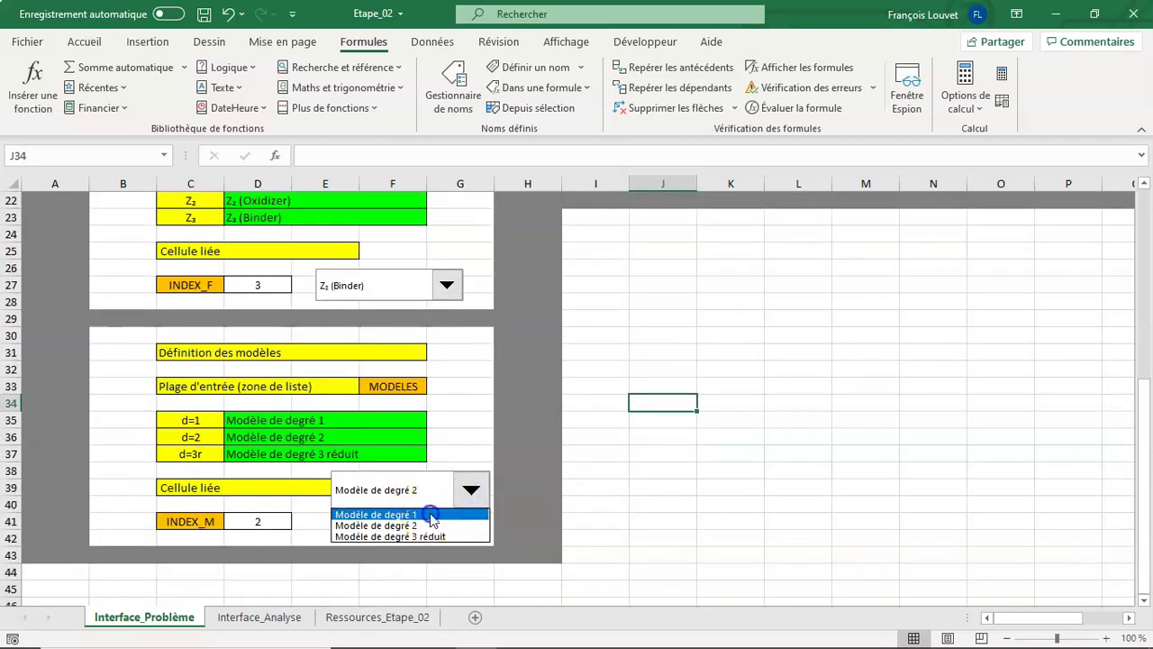
{"action": "left_click", "coordinate": [430, 511]}
{"action": "left_click", "coordinate": [471, 490]}
{"action": "left_click", "coordinate": [456, 532]}
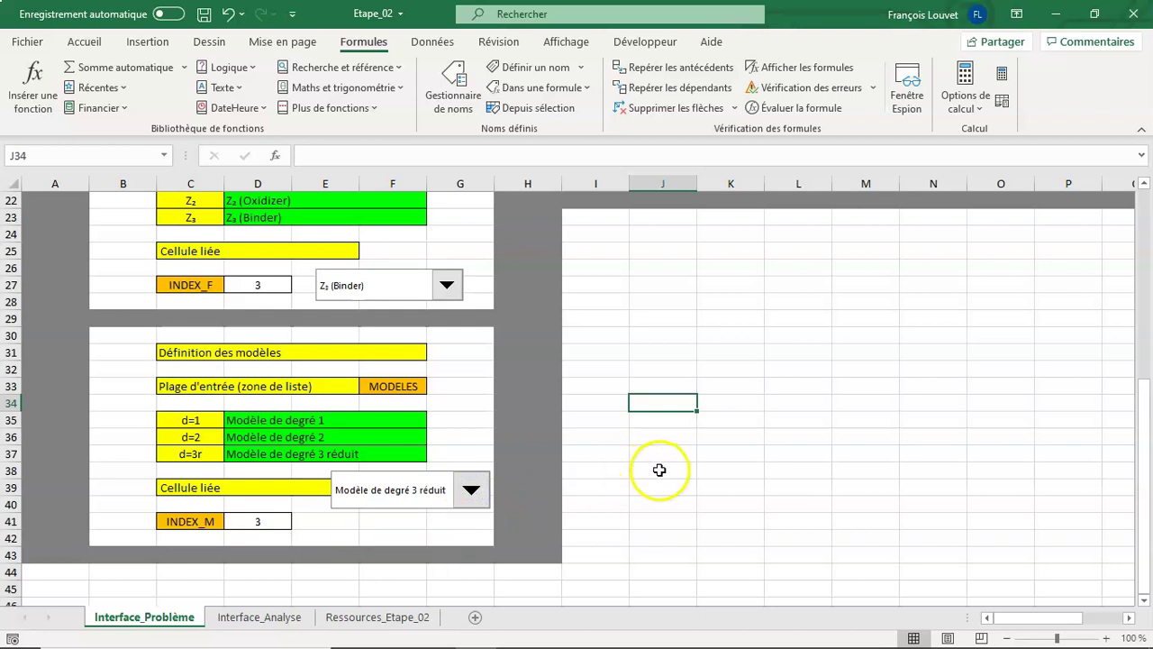
{"action": "scroll", "coordinate": [757, 463], "scroll_direction": "up", "scroll_amount": 4}
- Select the Z₁–Z₃ experiment matrix values L6:N19 and save the Etape_02 workbook
{"action": "scroll", "coordinate": [757, 463], "scroll_direction": "up", "scroll_amount": 2}
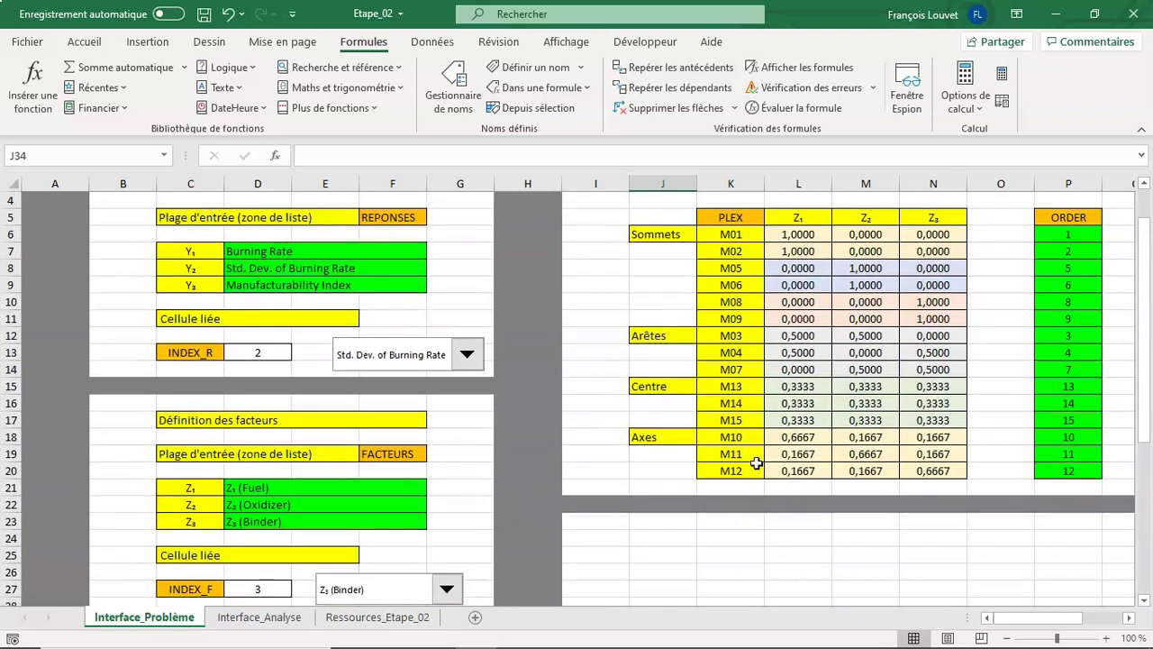
{"action": "scroll", "coordinate": [756, 463], "scroll_direction": "up", "scroll_amount": 1}
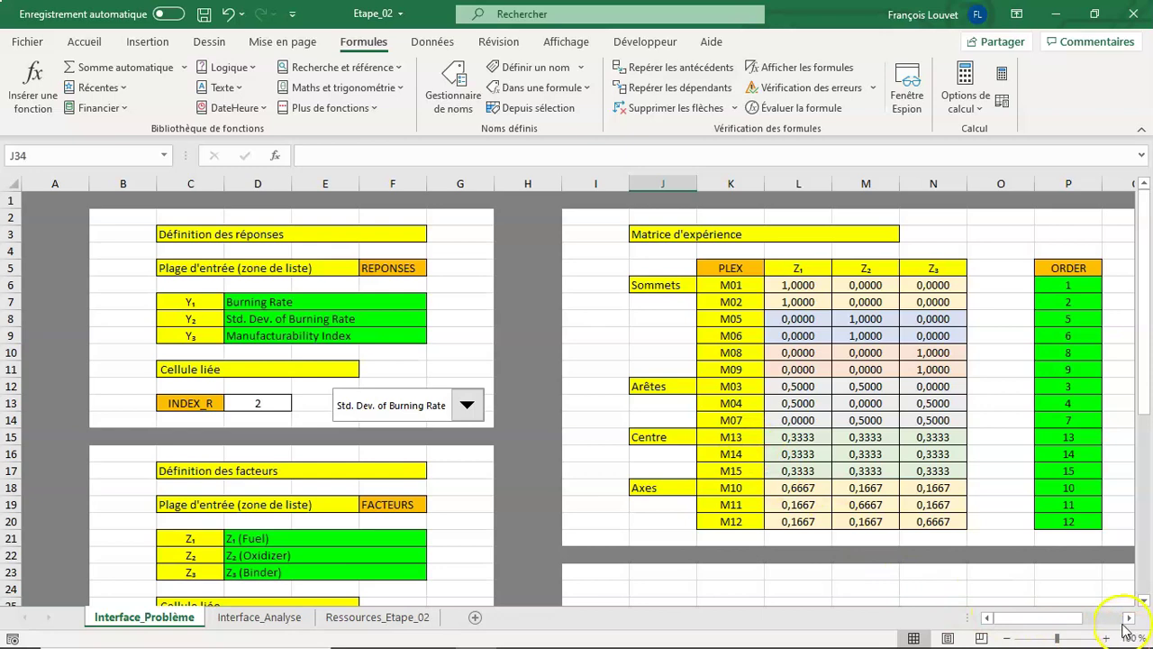
{"action": "left_click", "coordinate": [1115, 618]}
{"action": "left_click_drag", "start_coordinate": [1076, 618], "coordinate": [1035, 618]}
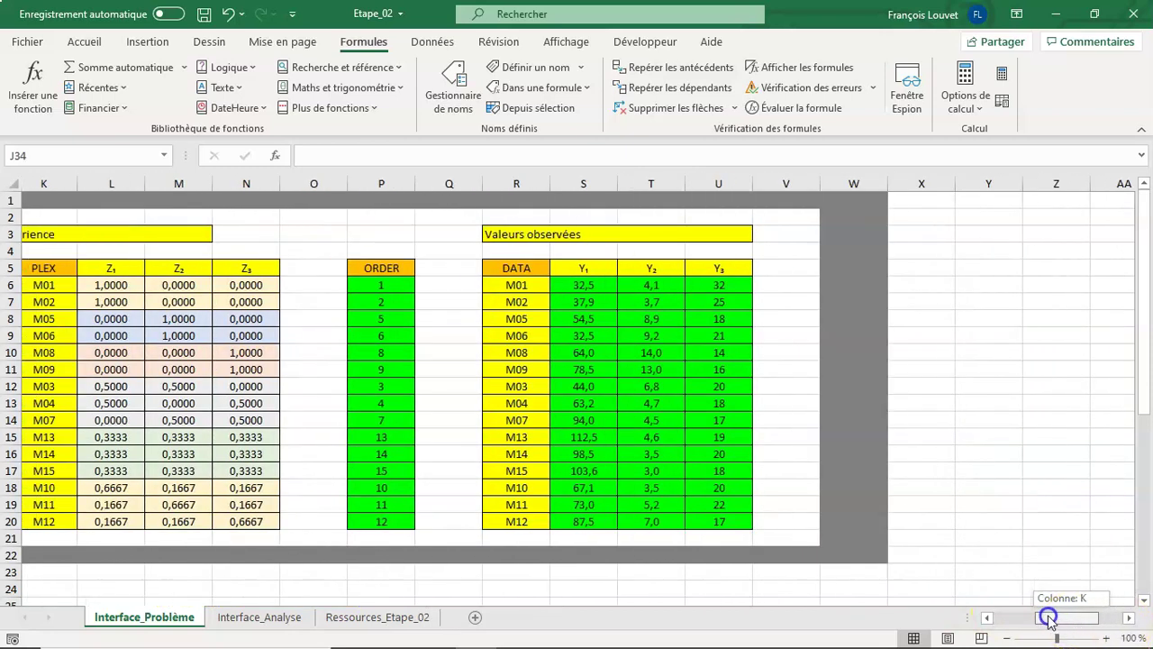
{"action": "left_click_drag", "start_coordinate": [329, 280], "coordinate": [472, 520]}
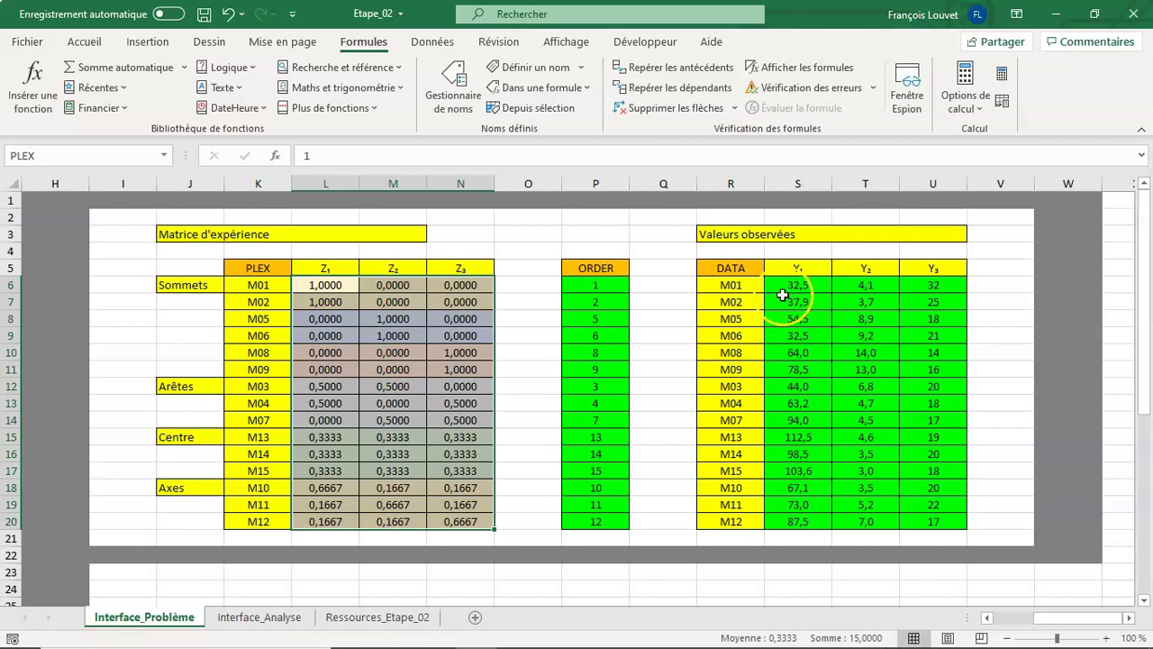
{"action": "left_click", "coordinate": [206, 13]}
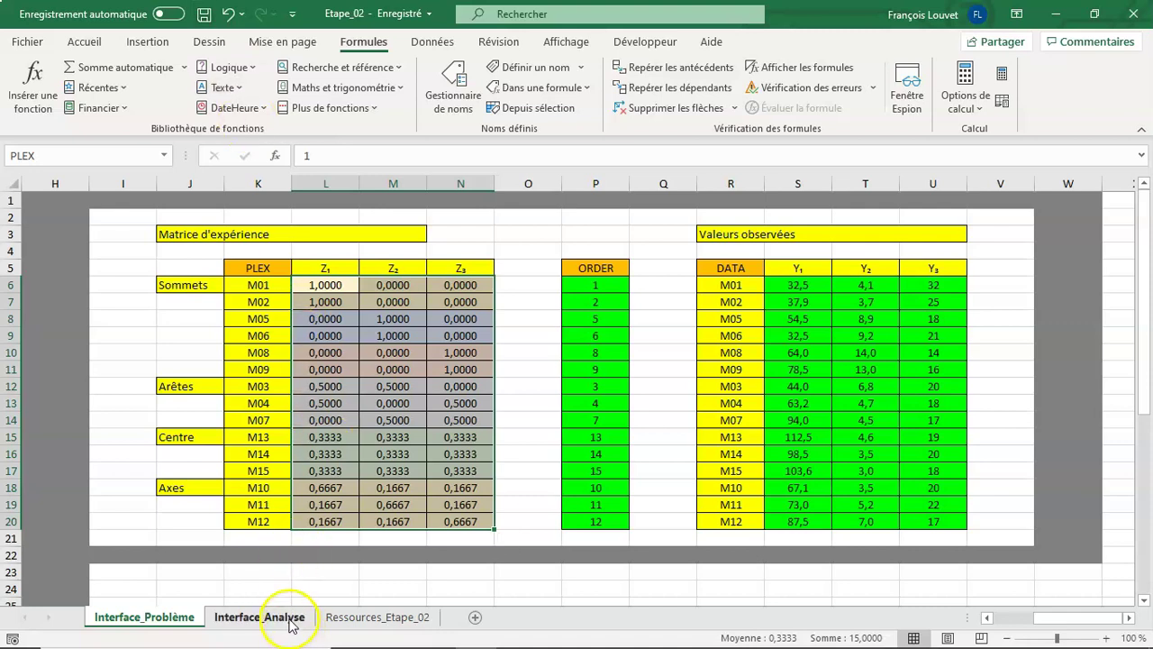
- On Interface_Analyse, reset zoom to 100% and select the empty matrix cells D14:F28
{"action": "left_click", "coordinate": [259, 617]}
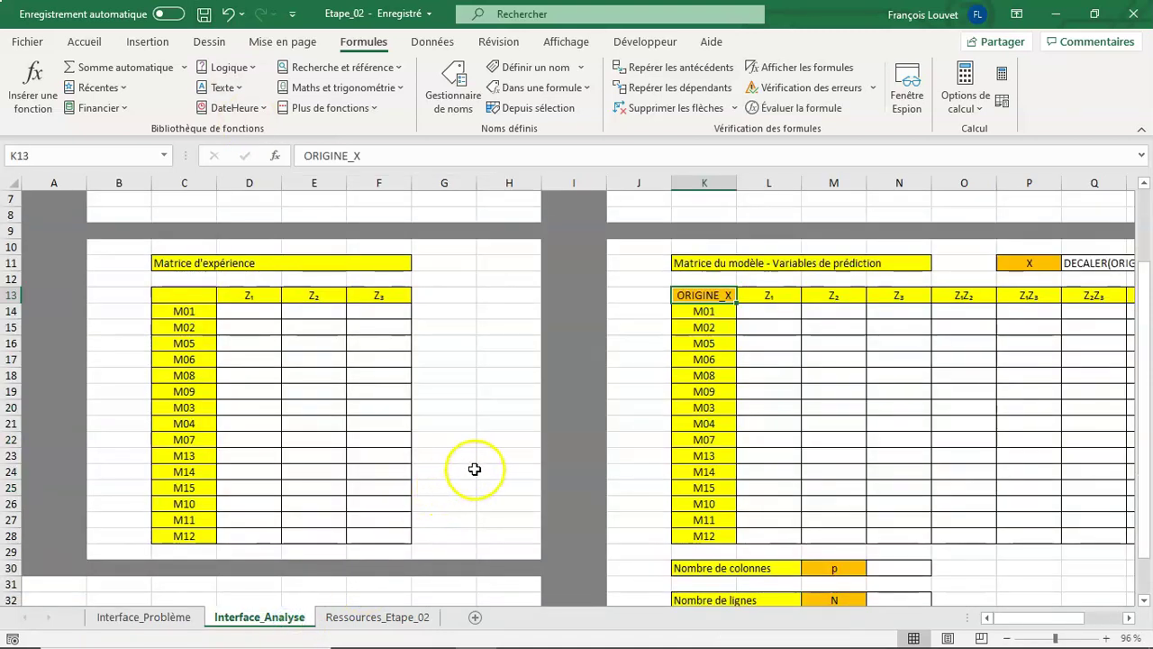
{"action": "scroll", "coordinate": [474, 464], "scroll_direction": "down", "scroll_amount": 1, "text": "ctrl"}
{"action": "scroll", "coordinate": [473, 459], "scroll_direction": "down", "scroll_amount": 1, "text": "ctrl"}
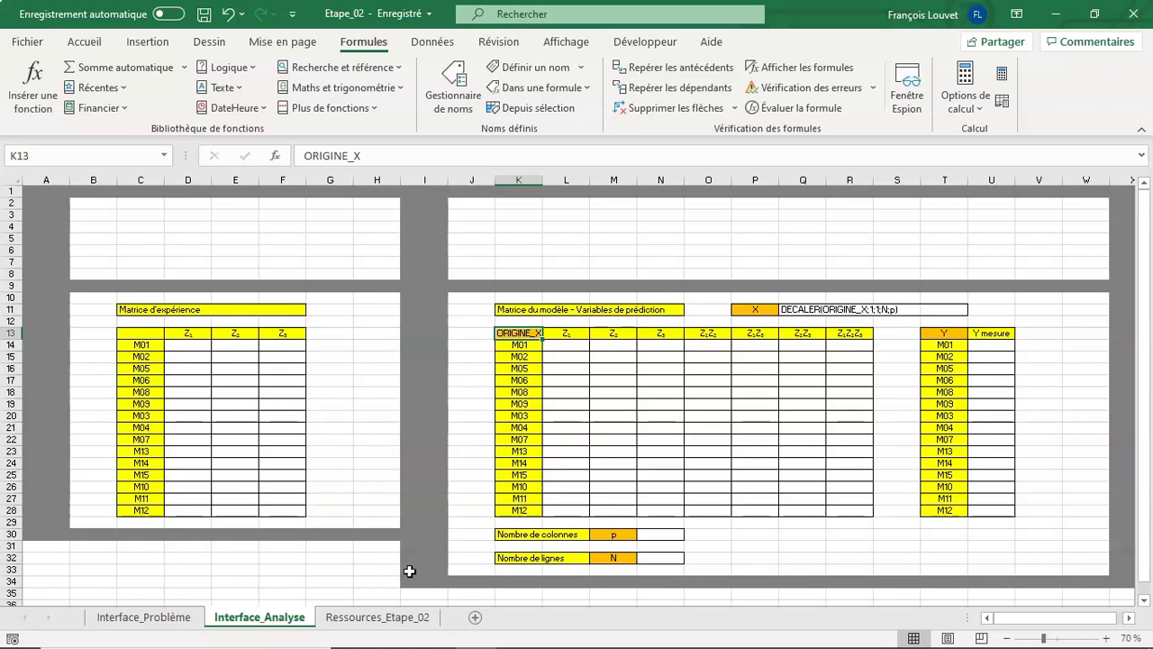
{"action": "mouse_move", "coordinate": [1132, 641]}
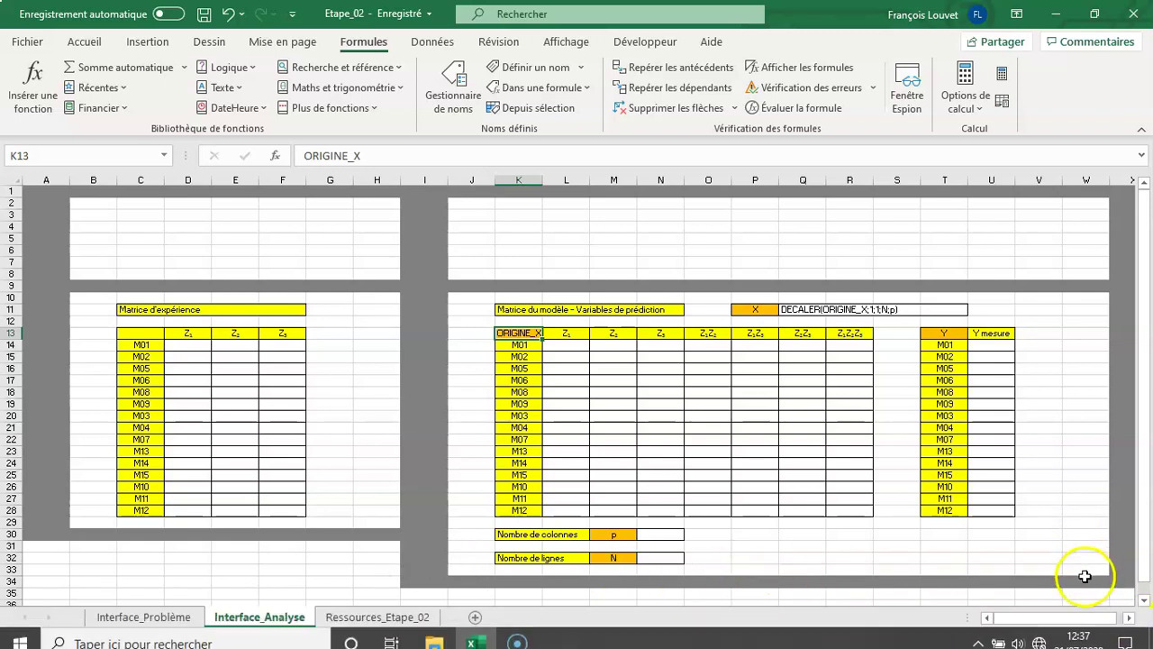
{"action": "left_click", "coordinate": [1106, 638]}
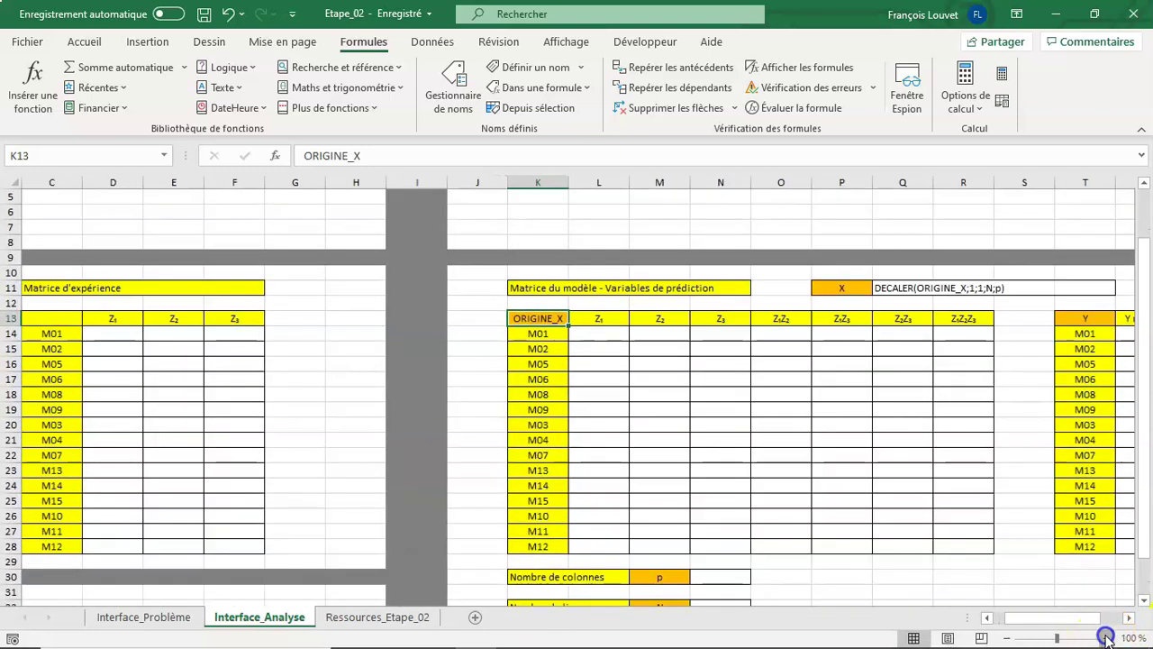
{"action": "left_click_drag", "start_coordinate": [1040, 617], "coordinate": [1019, 618]}
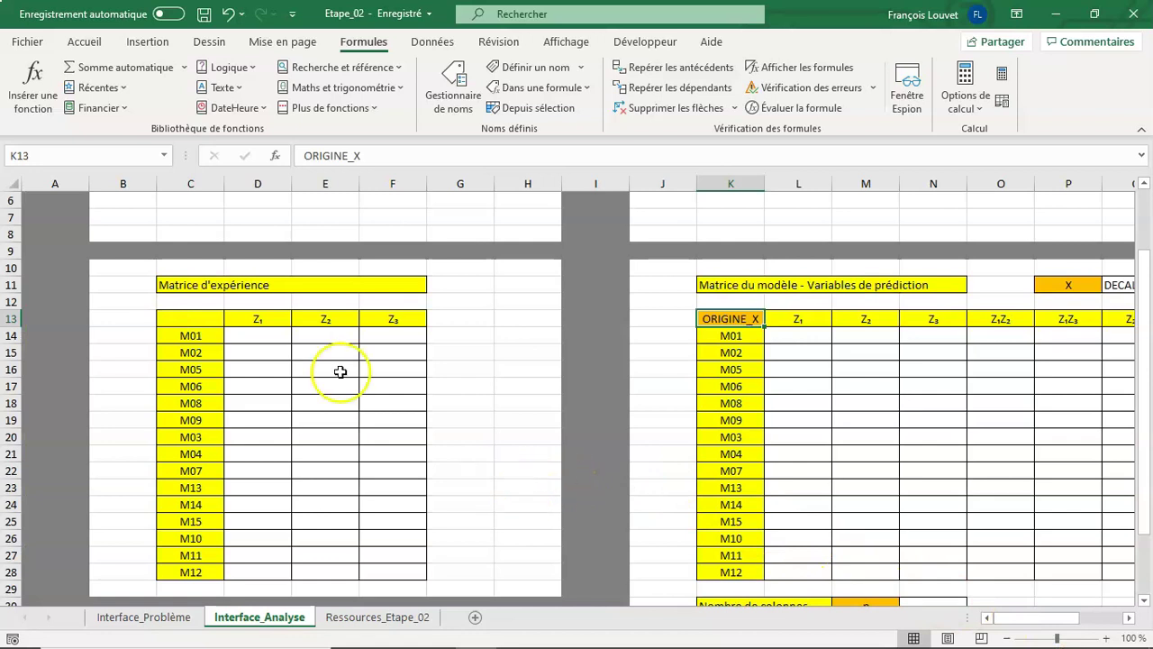
{"action": "mouse_move", "coordinate": [259, 333]}
{"action": "left_mouse_down"}
{"action": "mouse_move", "coordinate": [345, 375]}
{"action": "mouse_move", "coordinate": [412, 566]}
{"action": "left_mouse_up"}
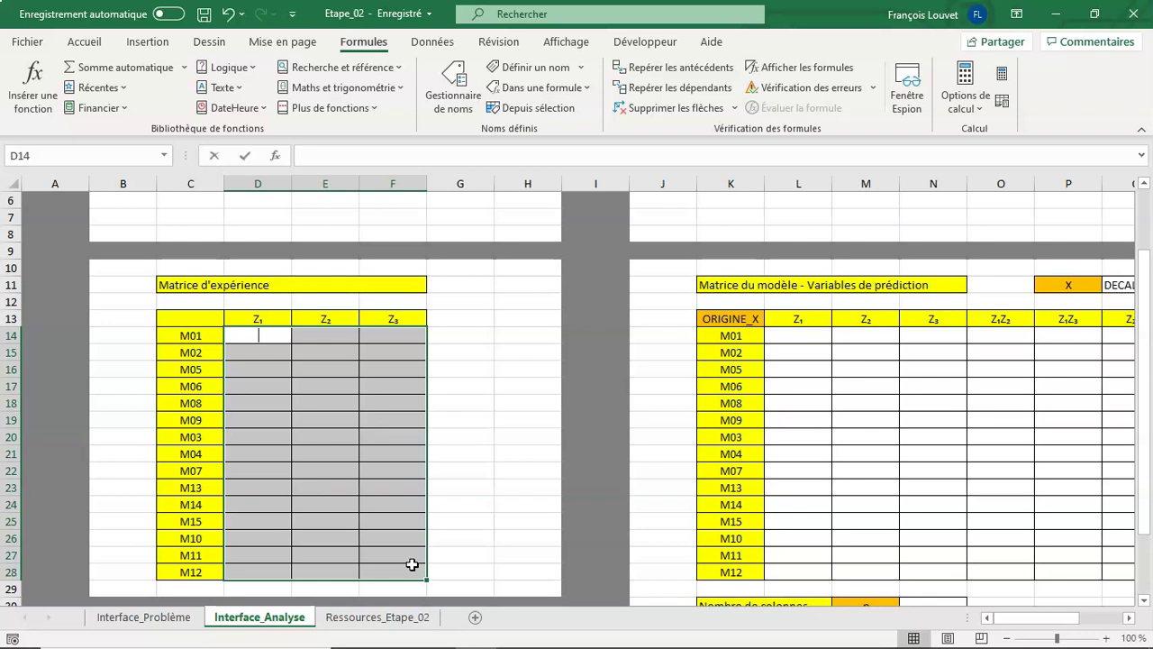
- Enter =PLEX as an array formula in D14:F28, filling Z₁–Z₃ for models M01–M12
{"action": "type", "text": "="}
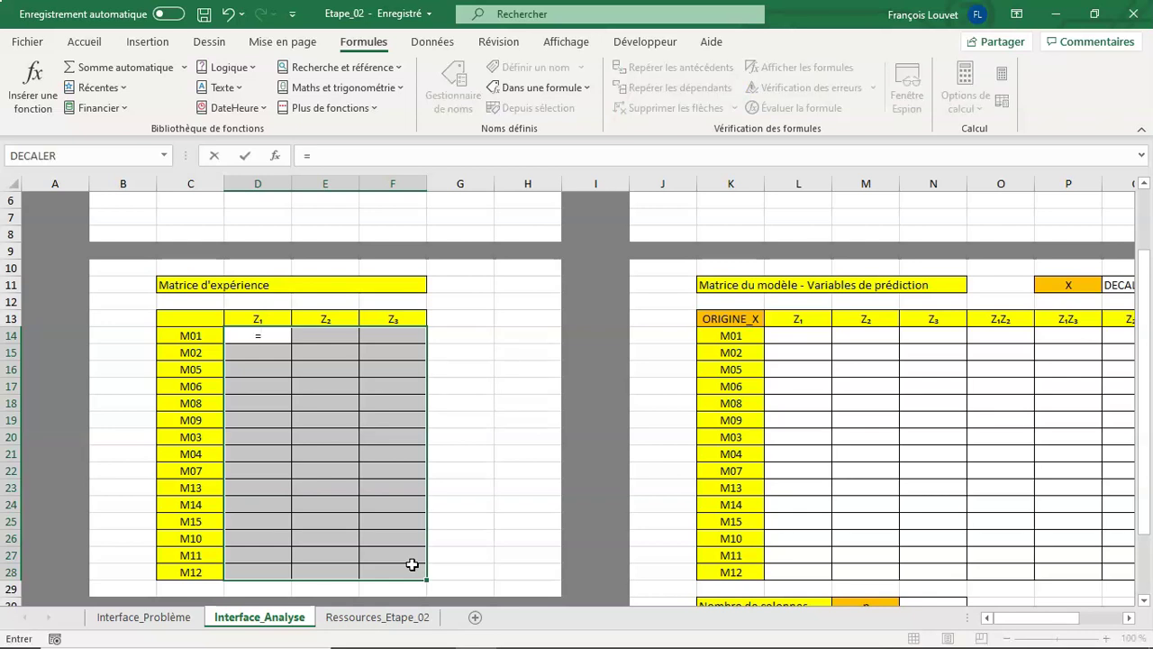
{"action": "type", "text": "pl"}
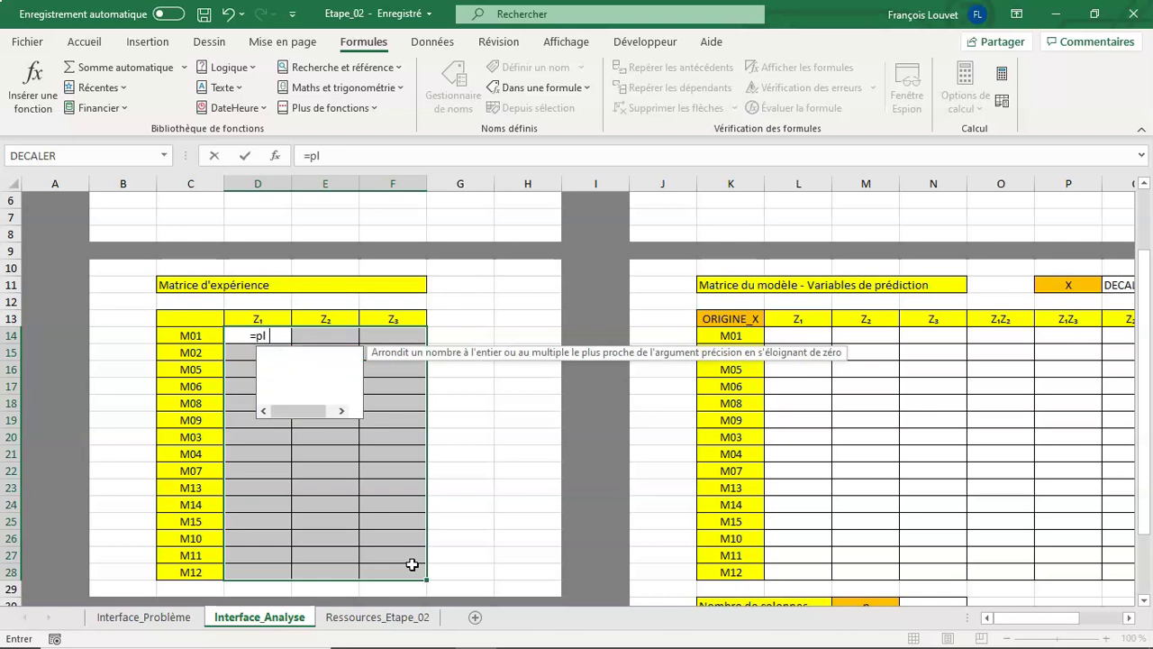
{"action": "type", "text": "ex"}
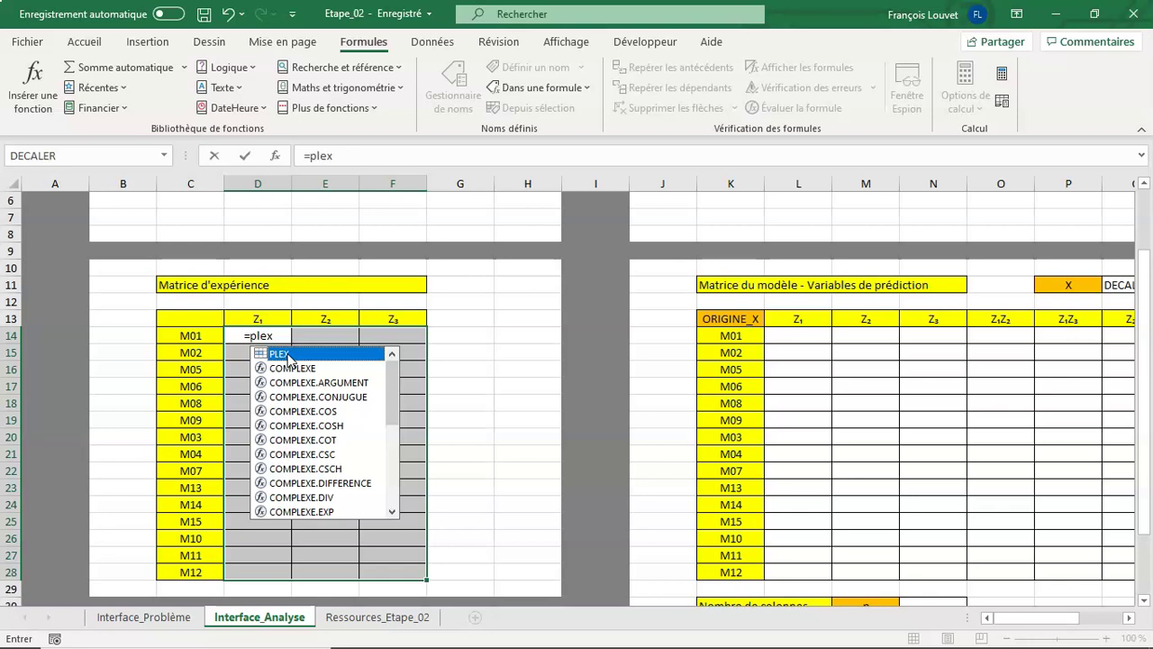
{"action": "key", "text": "ctrl+shift+Return"}
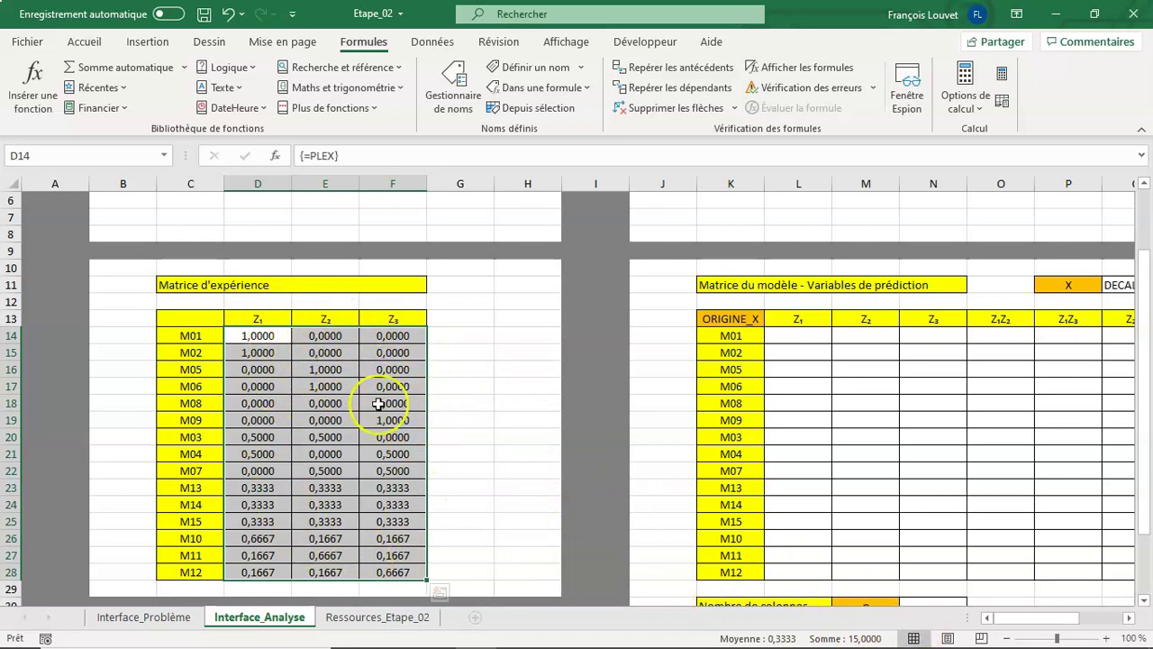
{"action": "left_click", "coordinate": [1129, 618]}
{"action": "left_click", "coordinate": [1129, 618]}
{"action": "left_click", "coordinate": [1128, 618]}
- On Interface_Problème, select the observed values S6:U20 to check the DATA range
{"action": "left_click", "coordinate": [1129, 618]}
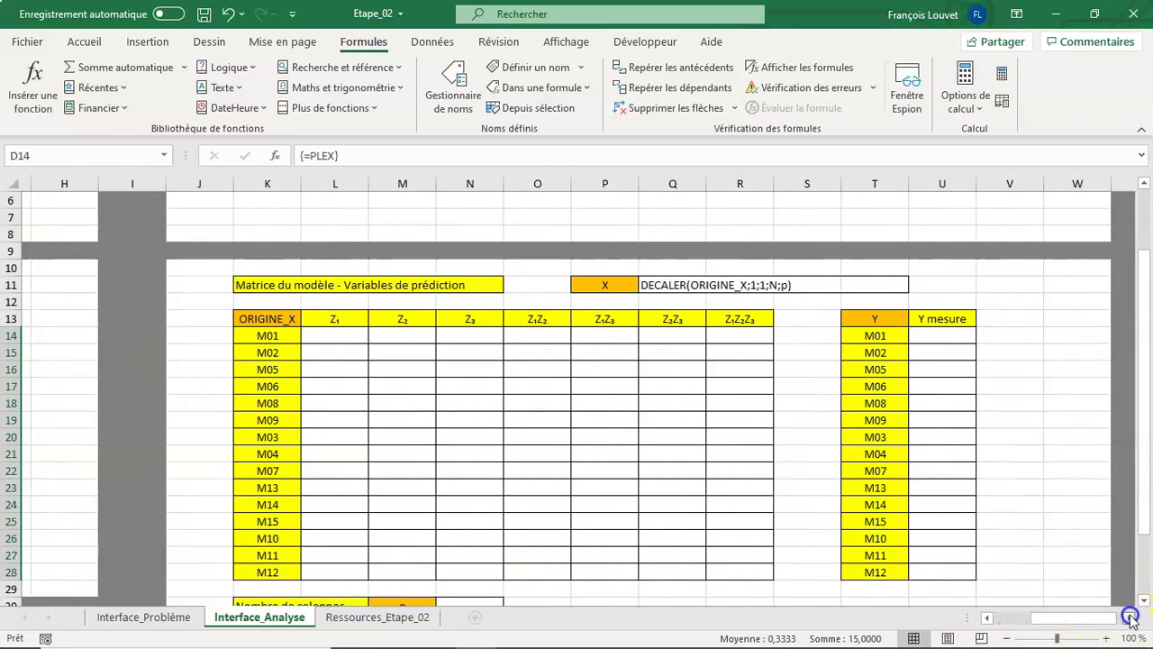
{"action": "left_click", "coordinate": [1128, 617]}
{"action": "left_click", "coordinate": [1129, 618]}
{"action": "left_click_drag", "start_coordinate": [729, 336], "coordinate": [749, 570]}
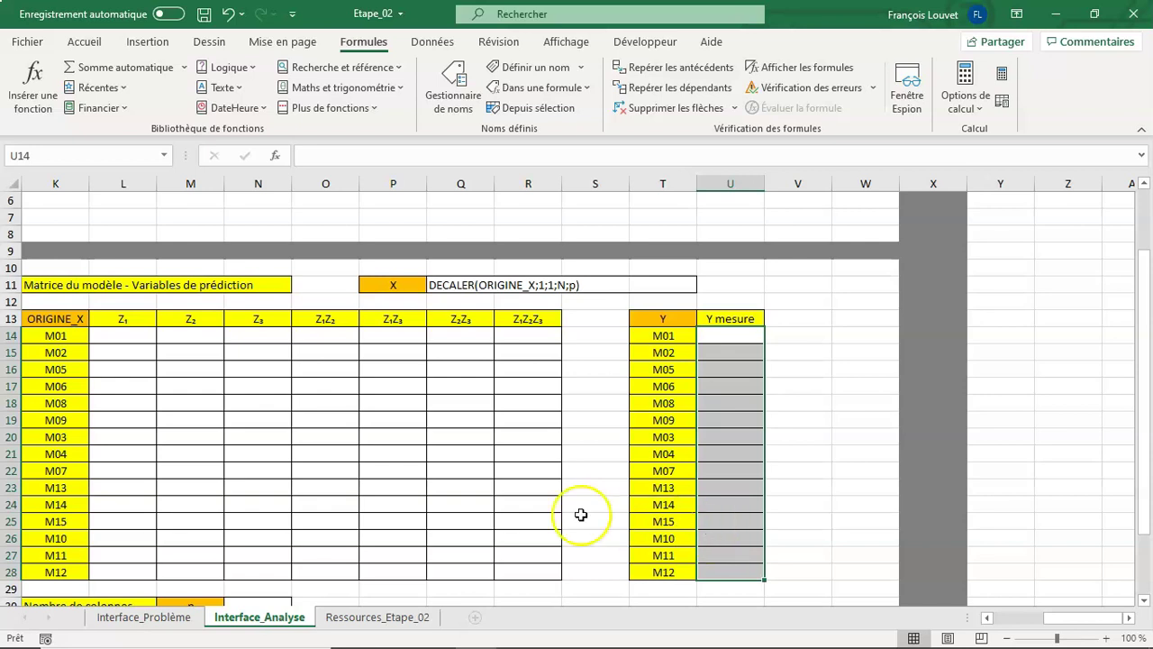
{"action": "left_click", "coordinate": [180, 622]}
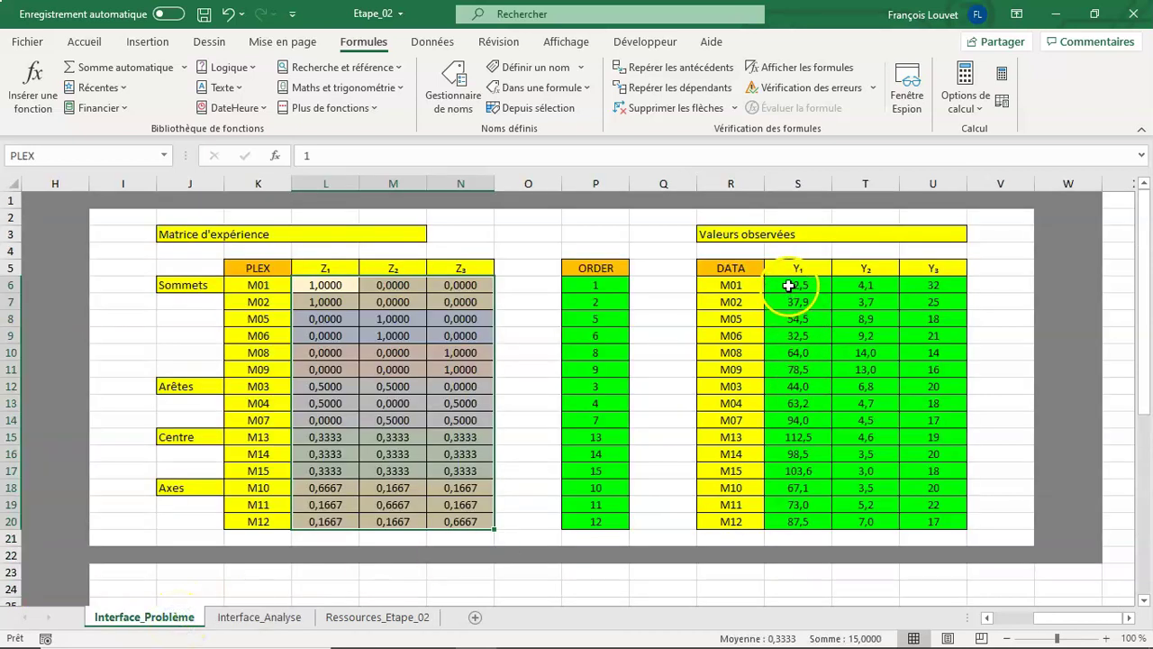
{"action": "left_click_drag", "start_coordinate": [788, 286], "coordinate": [937, 516]}
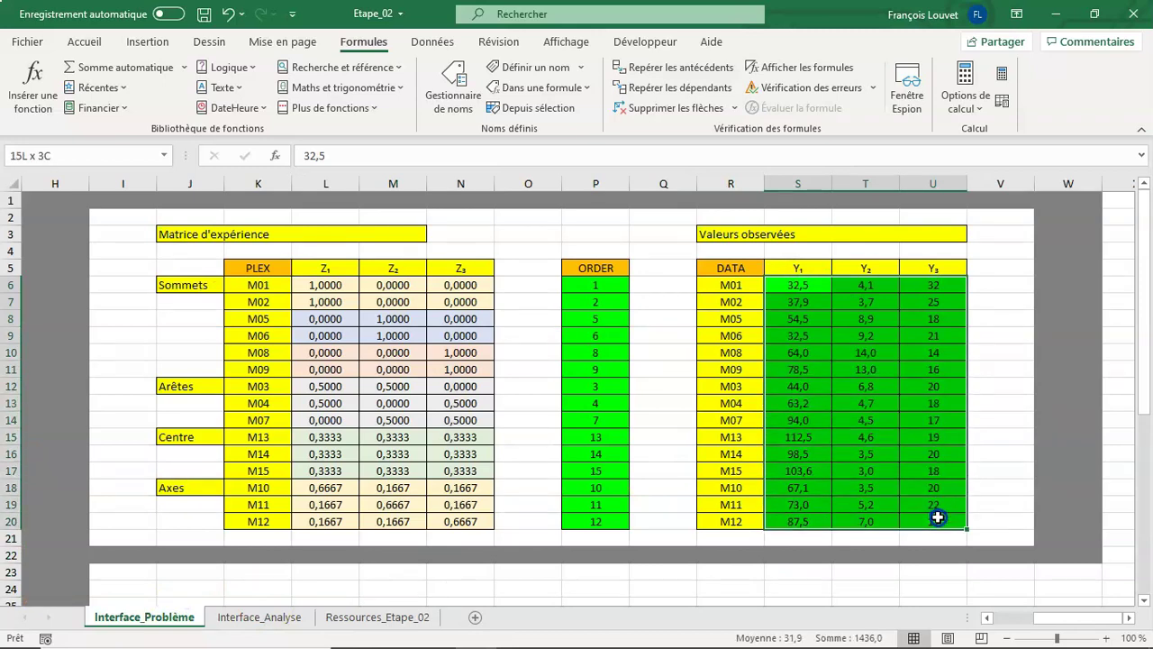
- Back on Interface_Analyse, select the empty Y mesure cells U14:U28
{"action": "left_click_drag", "start_coordinate": [1024, 622], "coordinate": [995, 622]}
{"action": "scroll", "coordinate": [407, 478], "scroll_direction": "down", "scroll_amount": 3}
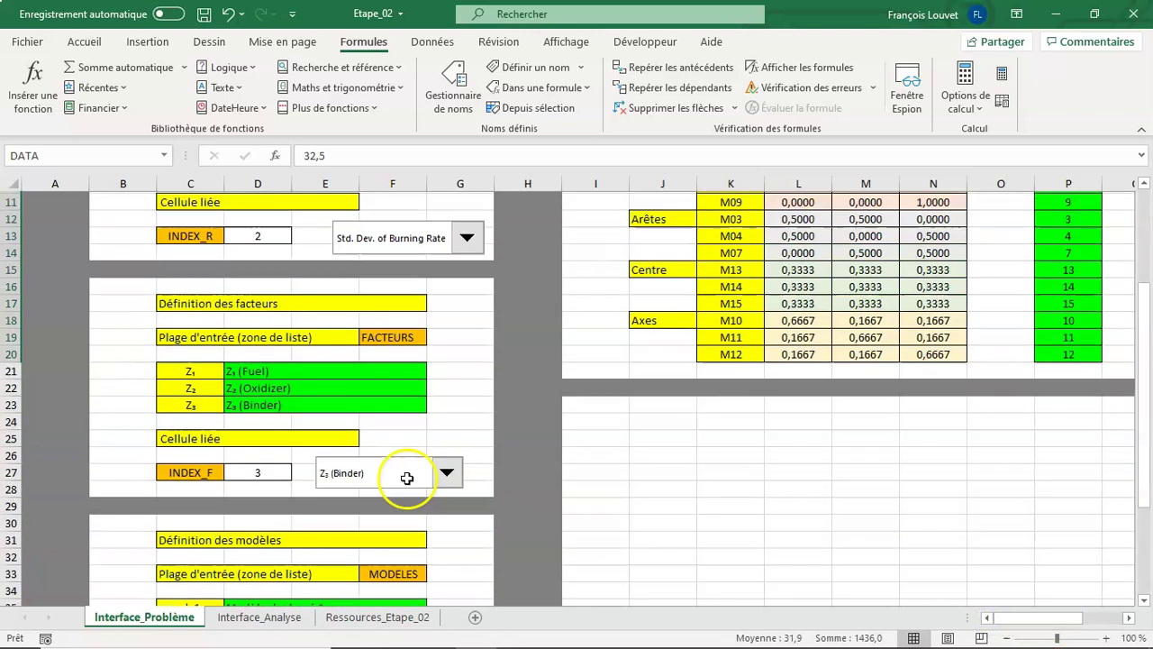
{"action": "scroll", "coordinate": [407, 478], "scroll_direction": "up", "scroll_amount": 2}
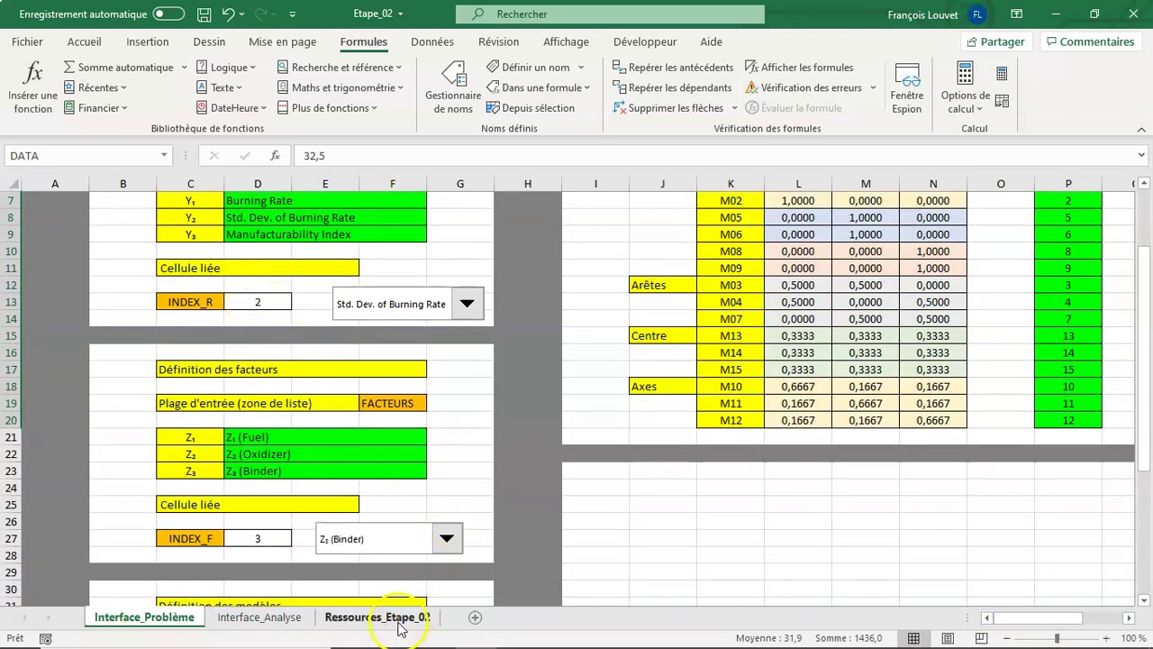
{"action": "left_click", "coordinate": [270, 618]}
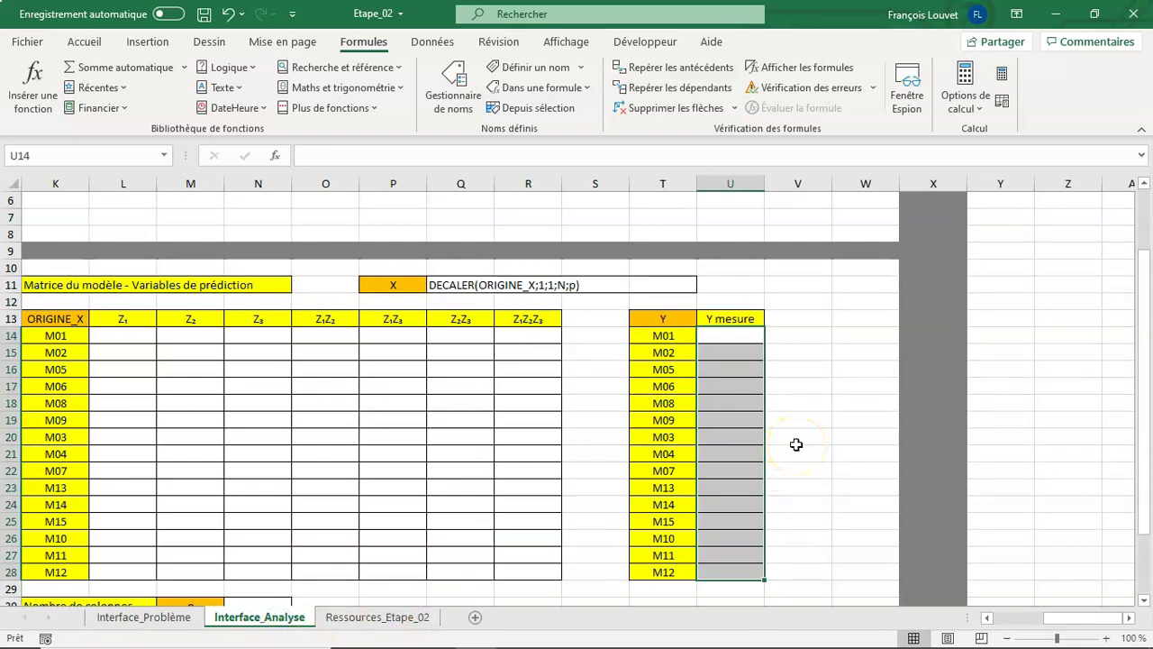
{"action": "left_click_drag", "start_coordinate": [747, 335], "coordinate": [738, 561]}
- In Insert Function, search 'in' and choose INDEX
{"action": "left_click", "coordinate": [33, 90]}
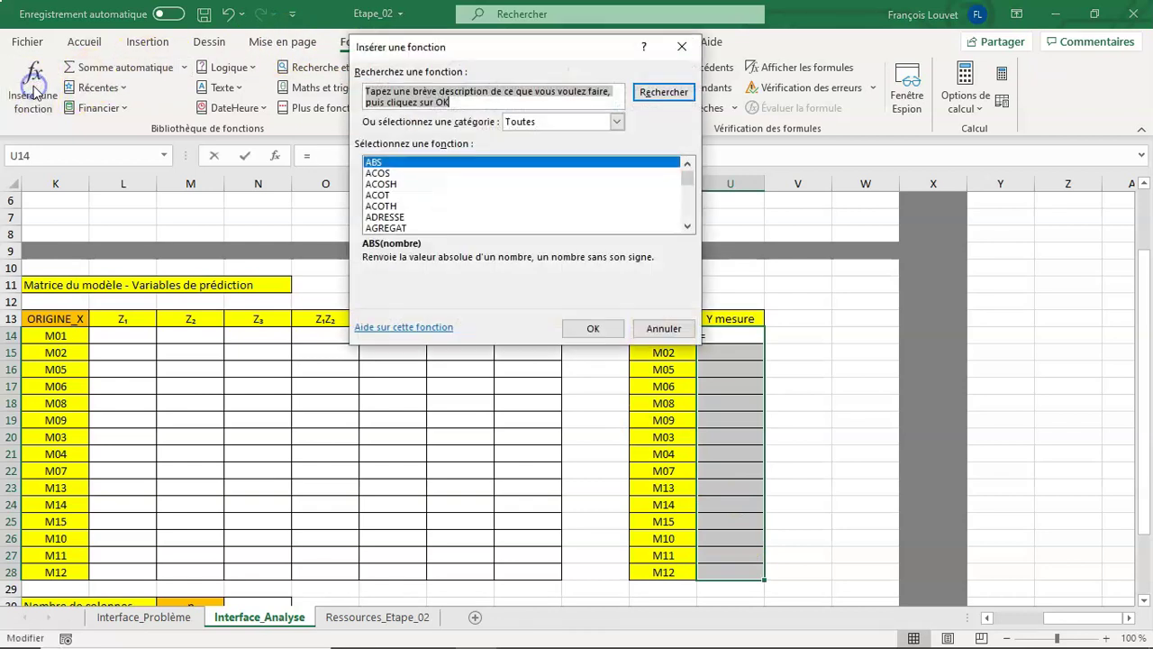
{"action": "left_click", "coordinate": [380, 173]}
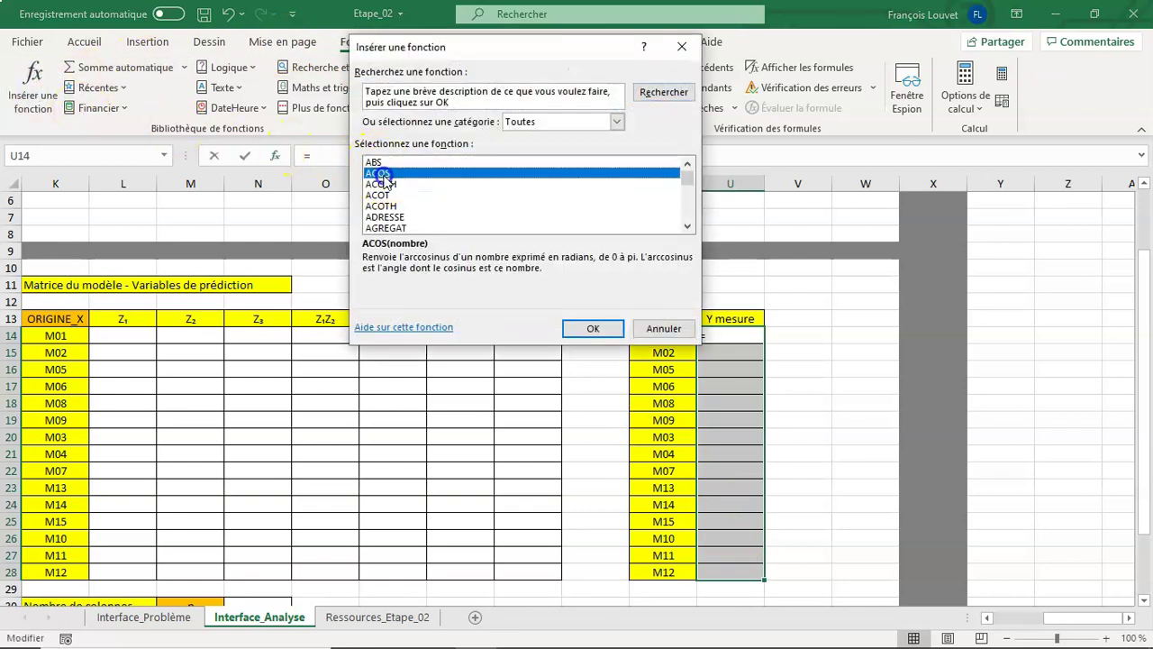
{"action": "type", "text": "in"}
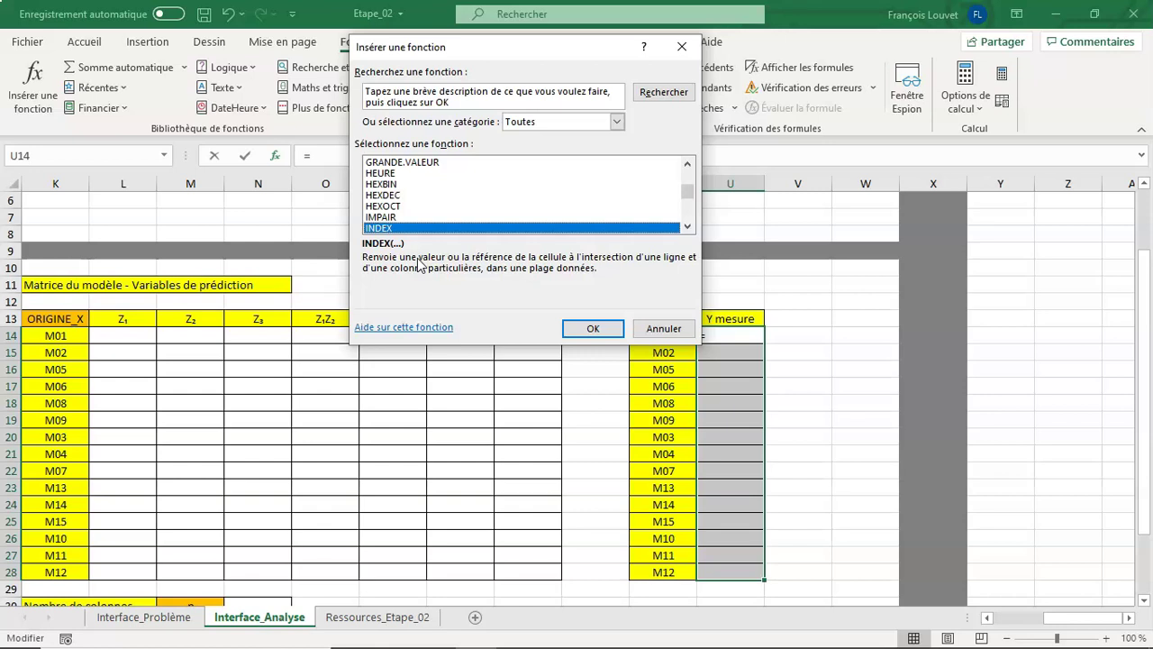
{"action": "left_click", "coordinate": [593, 328]}
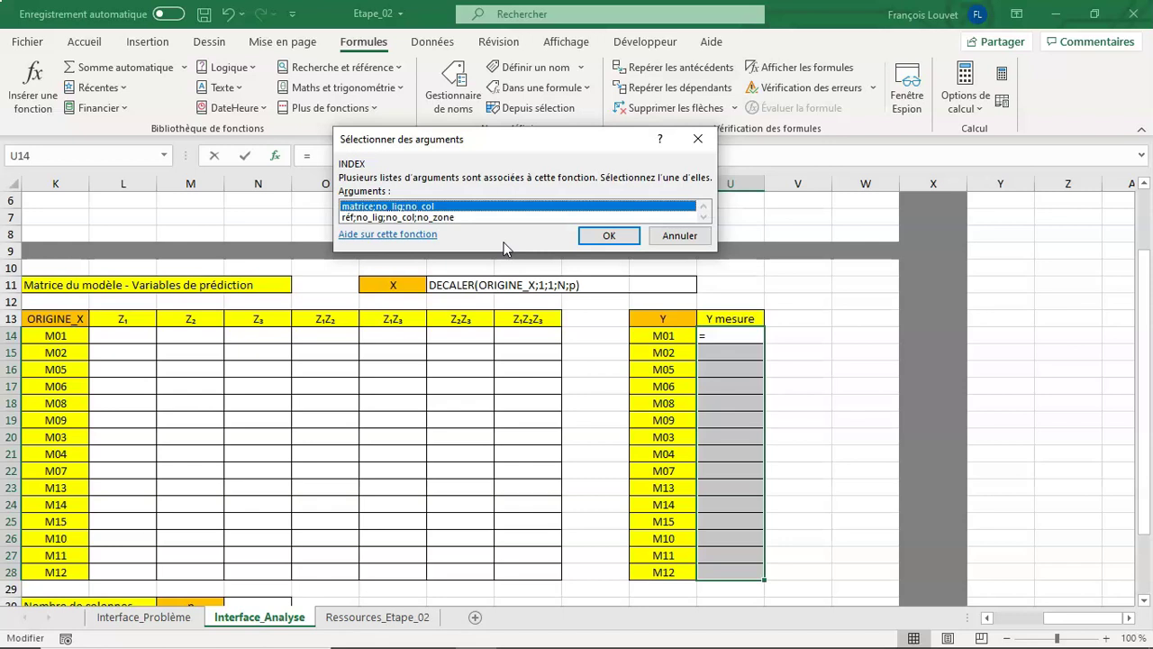
- Enter {=INDEX(DATA;0;INDEX_R)} as an array formula in U14:U28 and save the workbook
{"action": "left_click", "coordinate": [609, 236]}
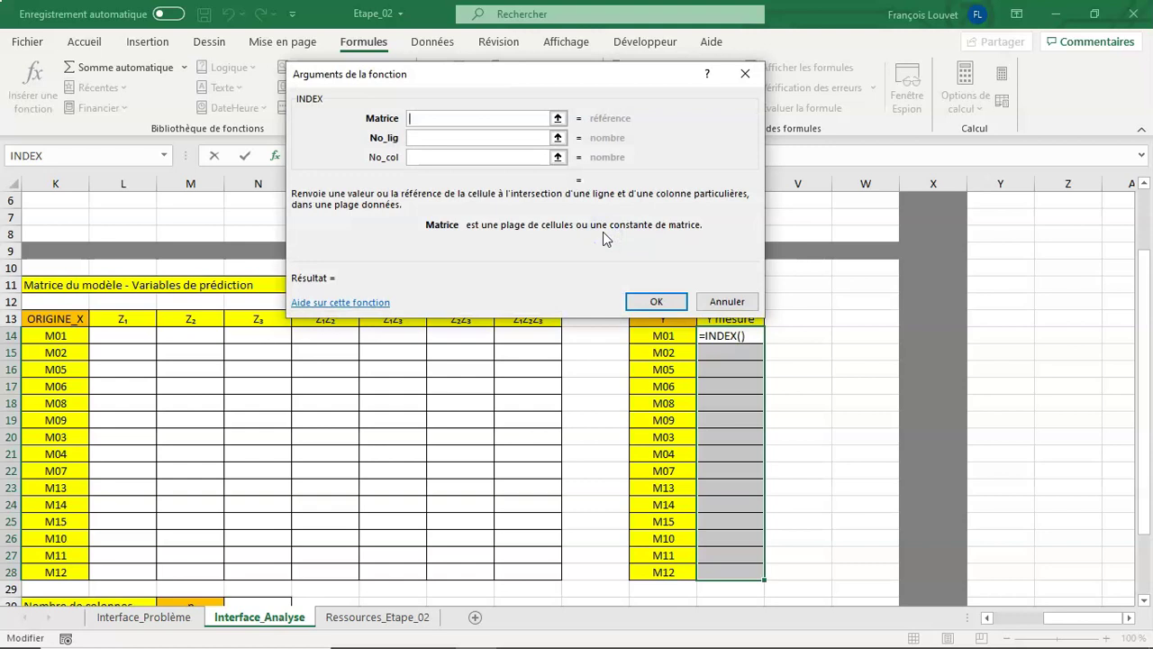
{"action": "type", "text": "DATA"}
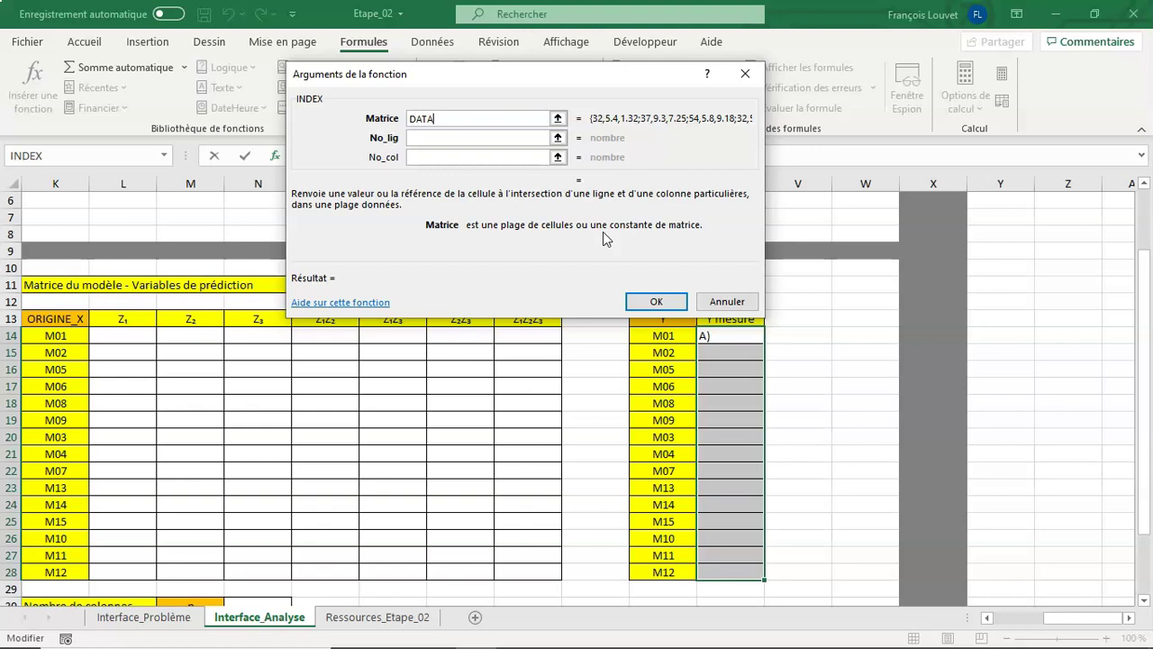
{"action": "left_click", "coordinate": [472, 157]}
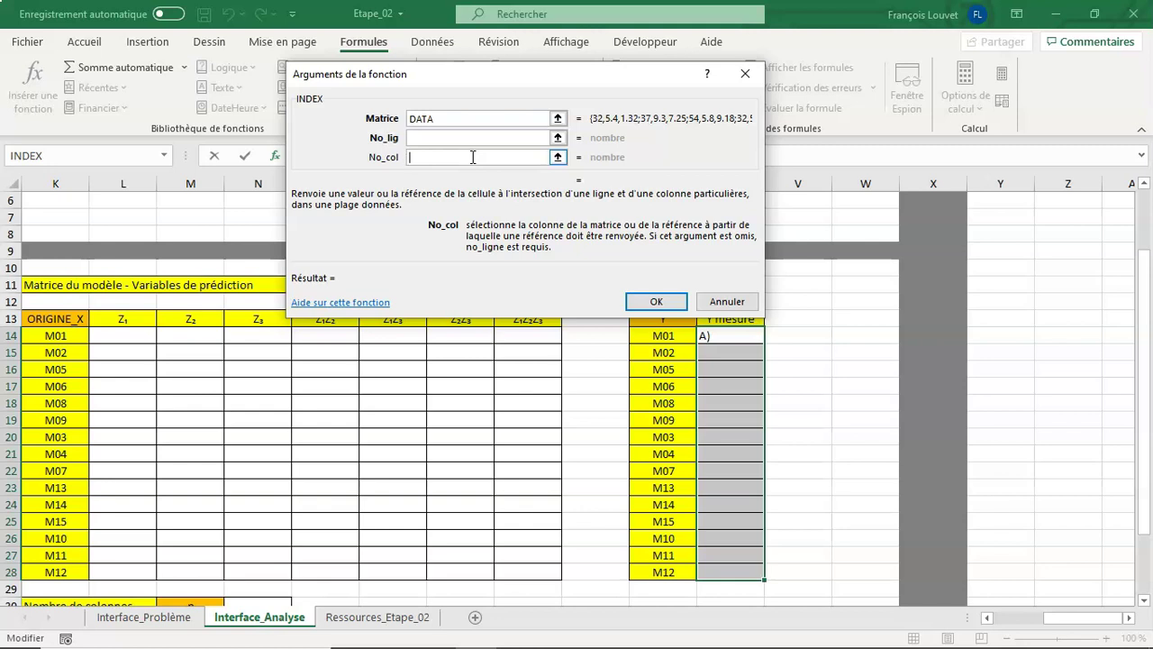
{"action": "type", "text": "INDEX_"}
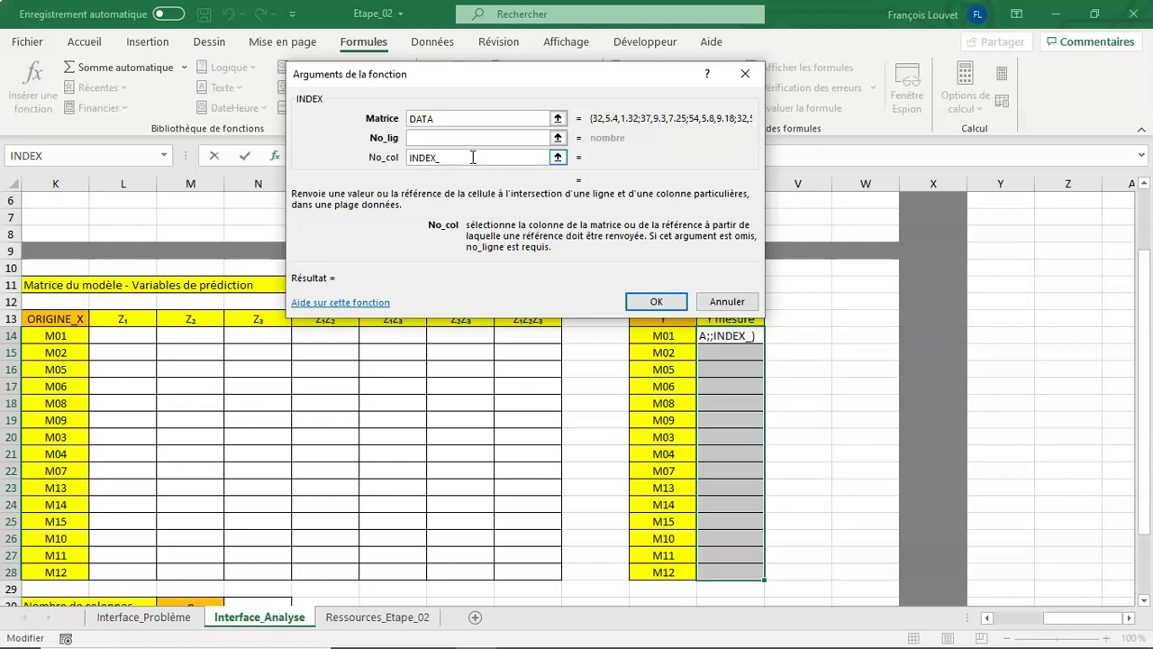
{"action": "type", "text": "R"}
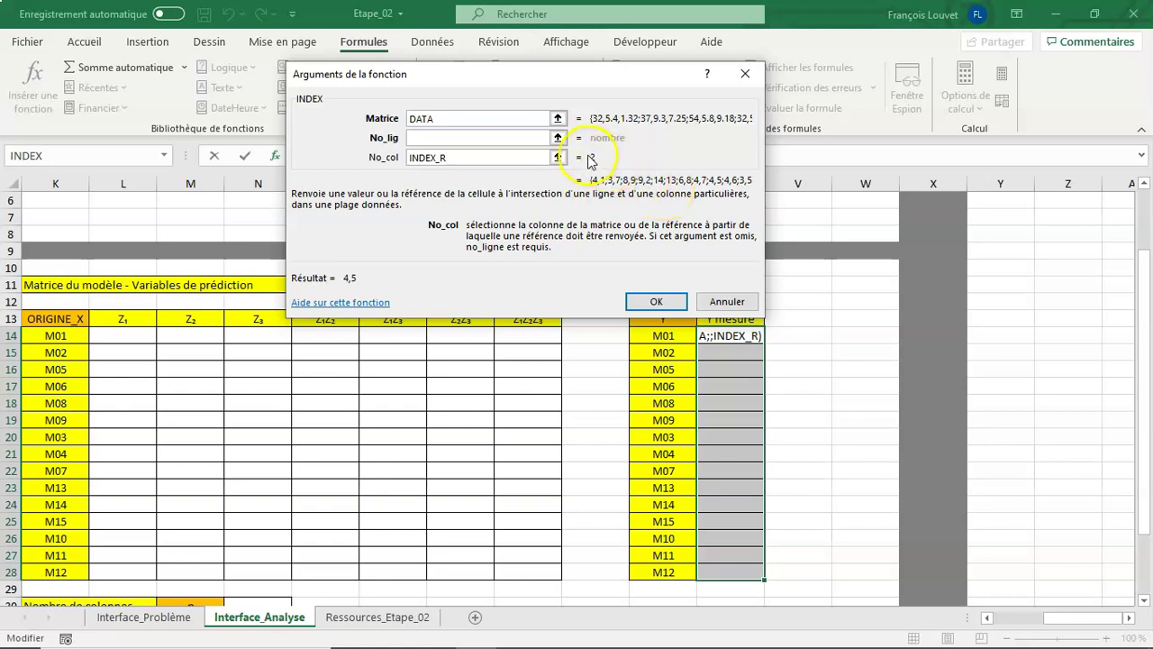
{"action": "left_click", "coordinate": [508, 135]}
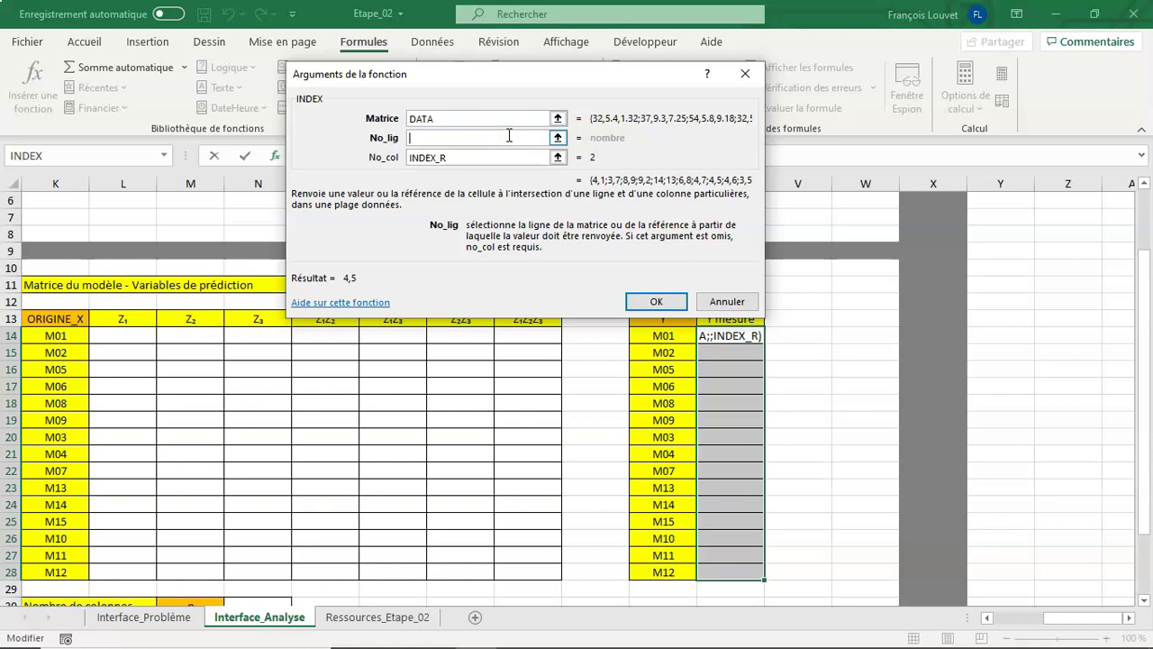
{"action": "type", "text": "0"}
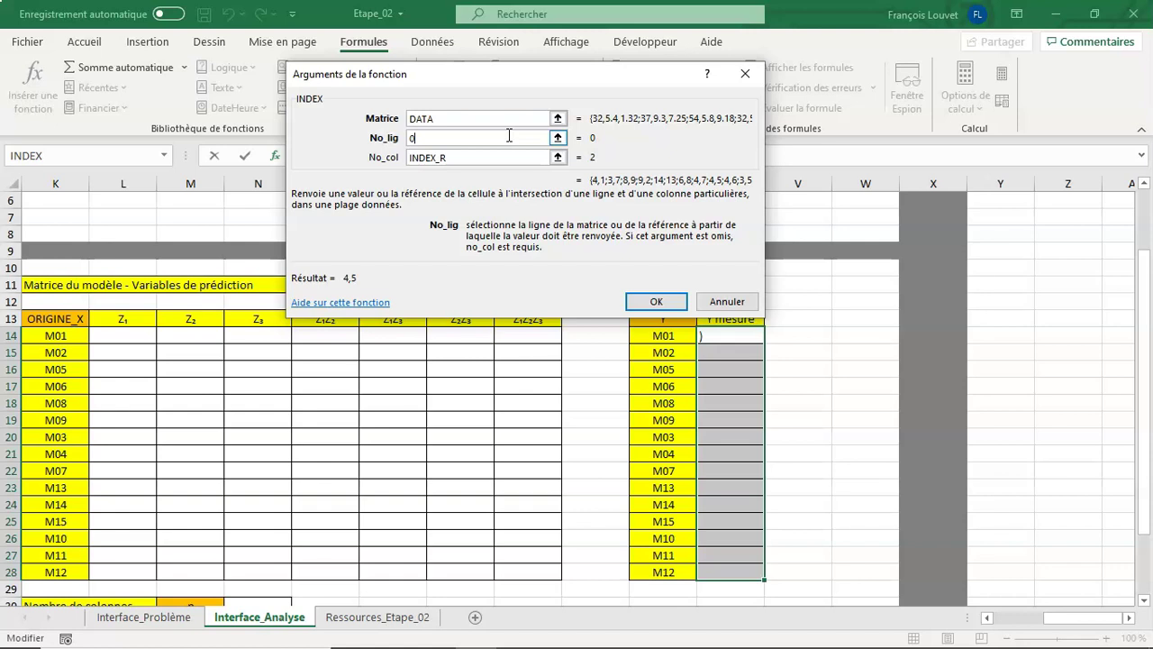
{"action": "key", "text": "ctrl+shift+Return"}
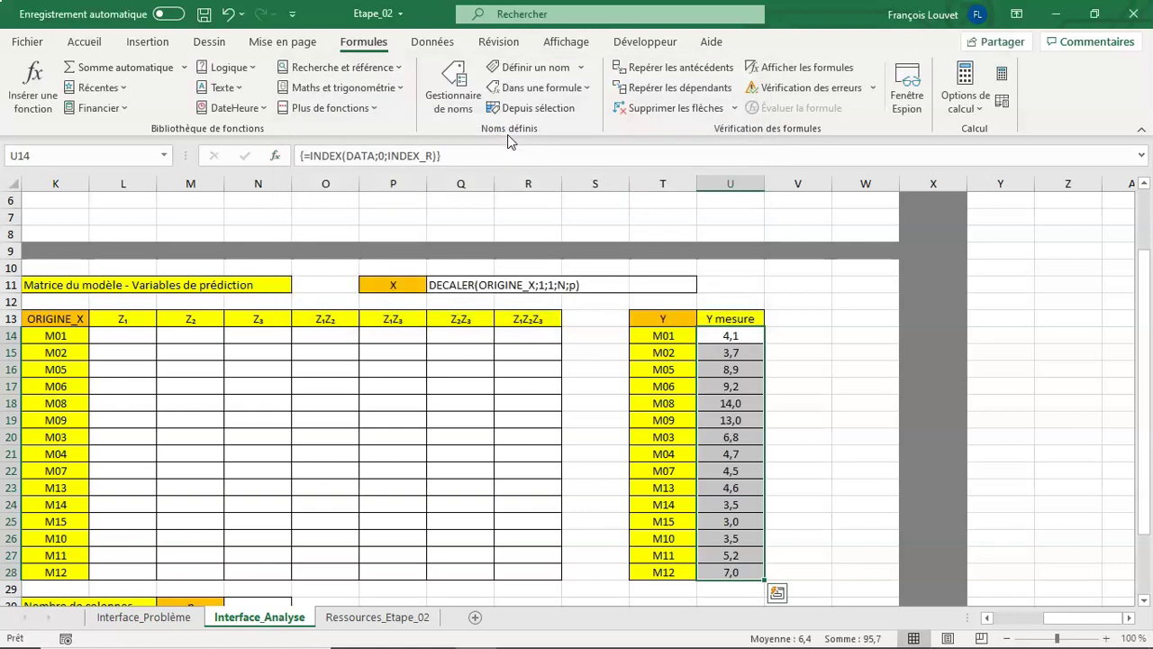
{"action": "left_click", "coordinate": [205, 16]}
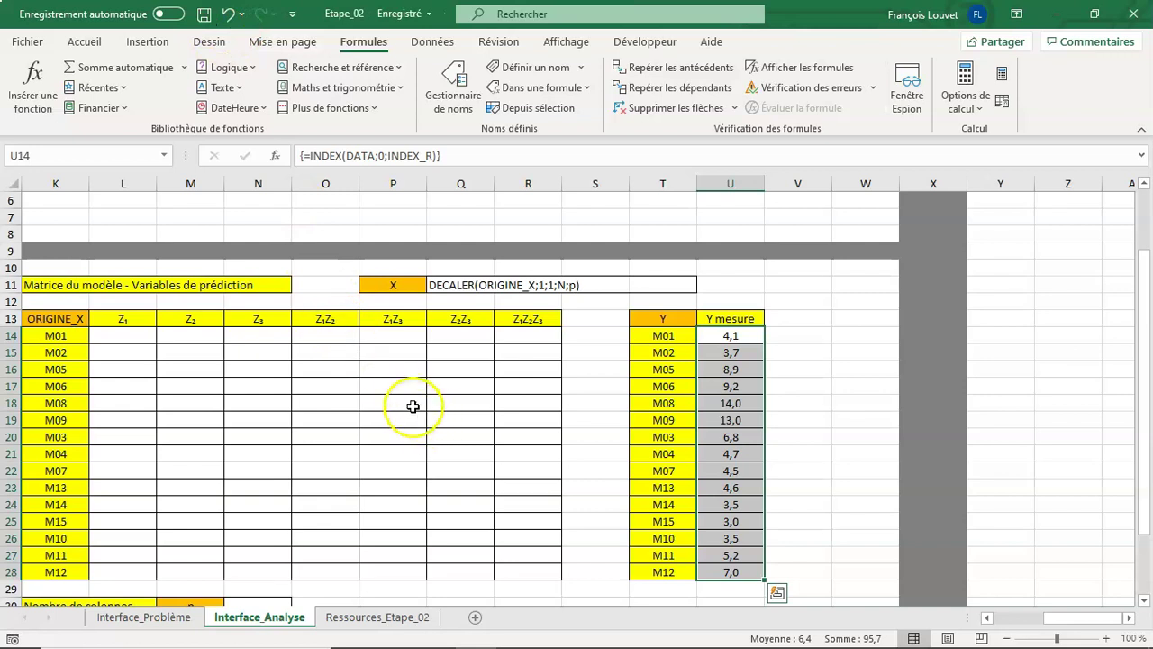
- Copy the response combo box from Interface_Problème, then select V11 on Interface_Analyse
{"action": "left_click", "coordinate": [176, 626]}
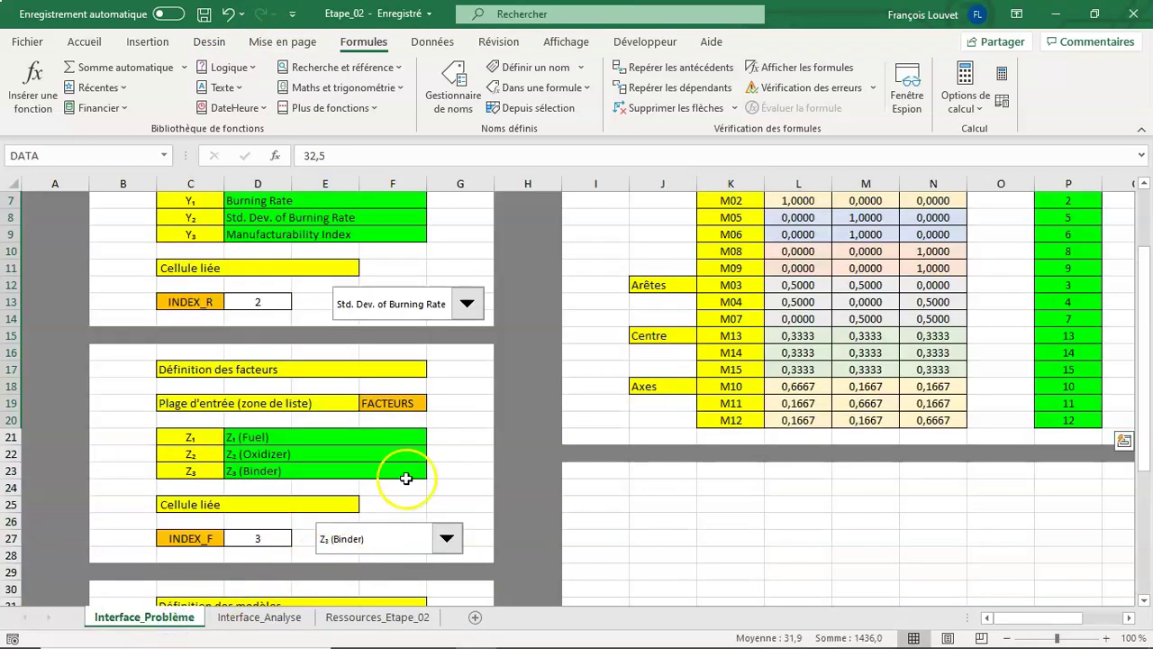
{"action": "right_click", "coordinate": [424, 302]}
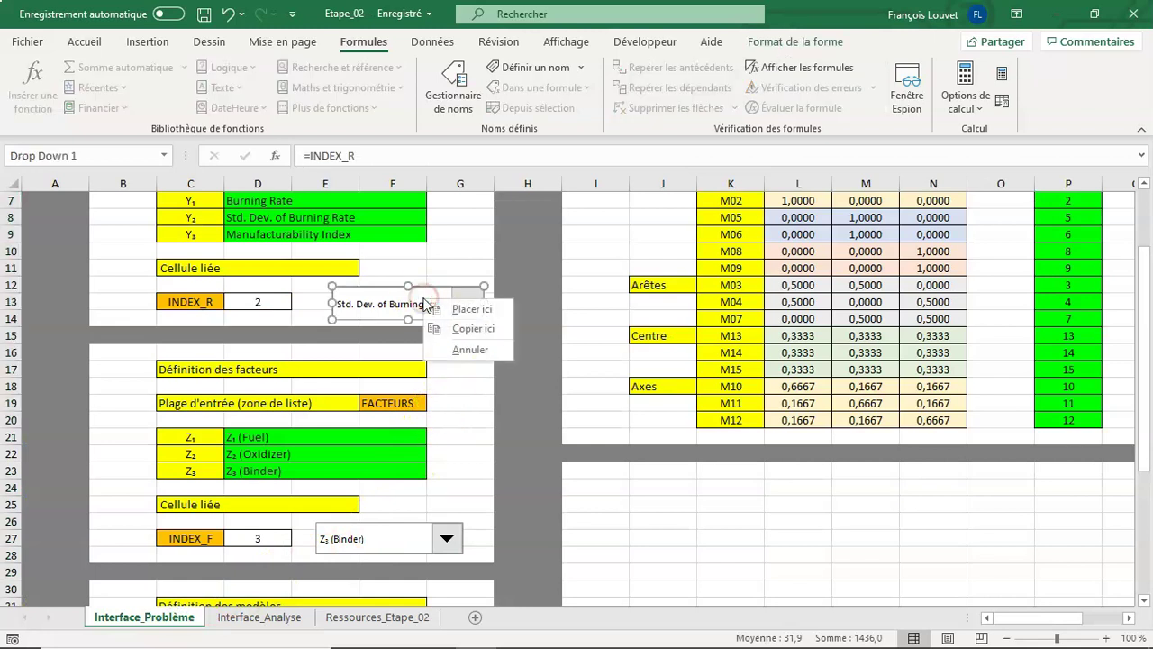
{"action": "right_click", "coordinate": [423, 302]}
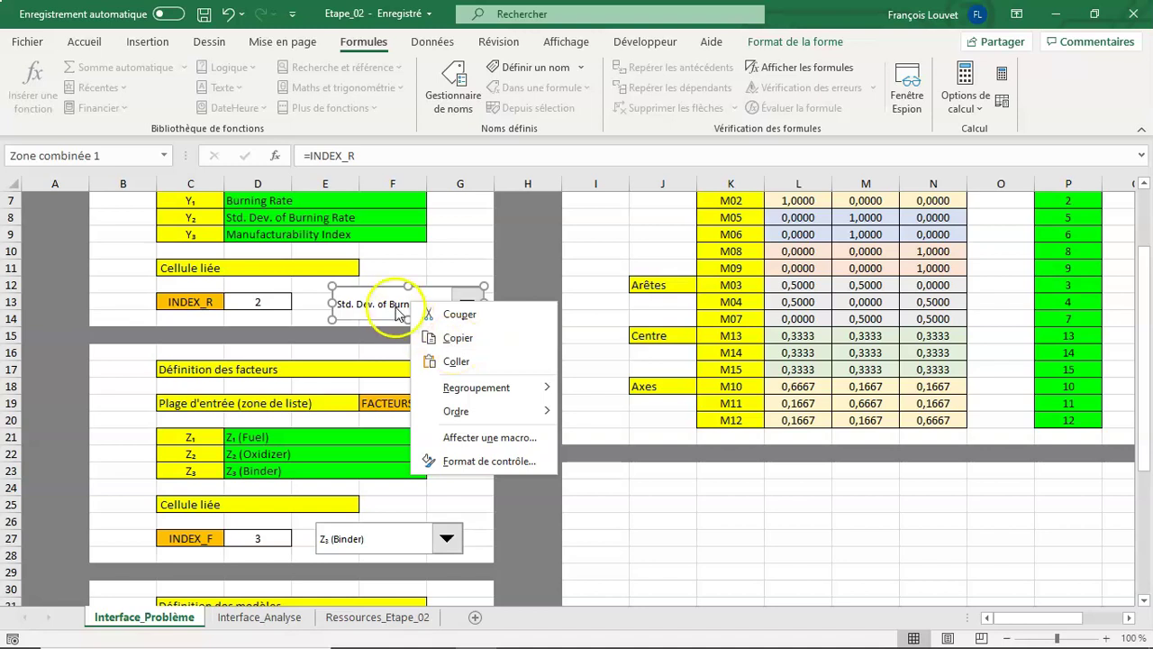
{"action": "right_click", "coordinate": [387, 302]}
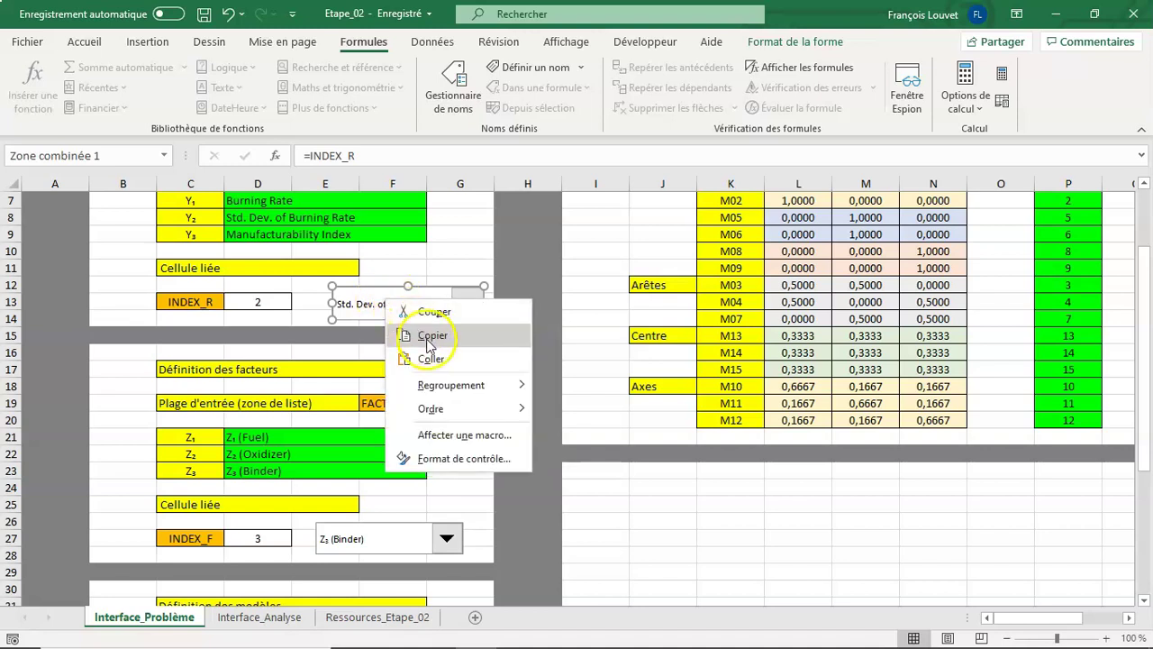
{"action": "left_click", "coordinate": [423, 335]}
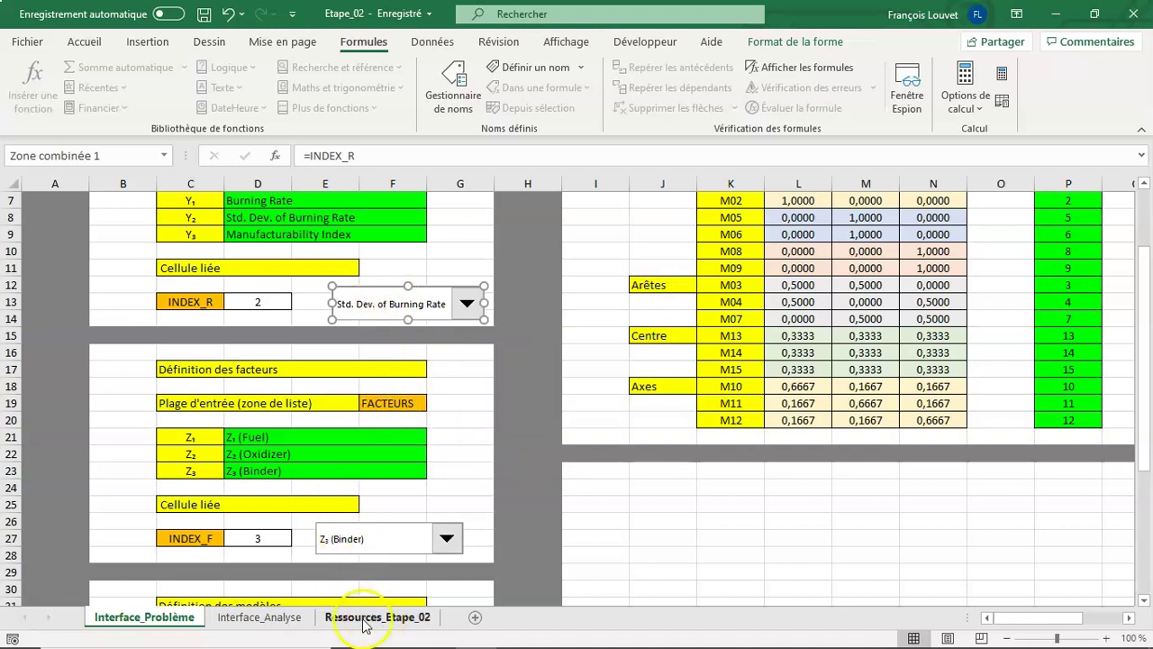
{"action": "left_click", "coordinate": [286, 621]}
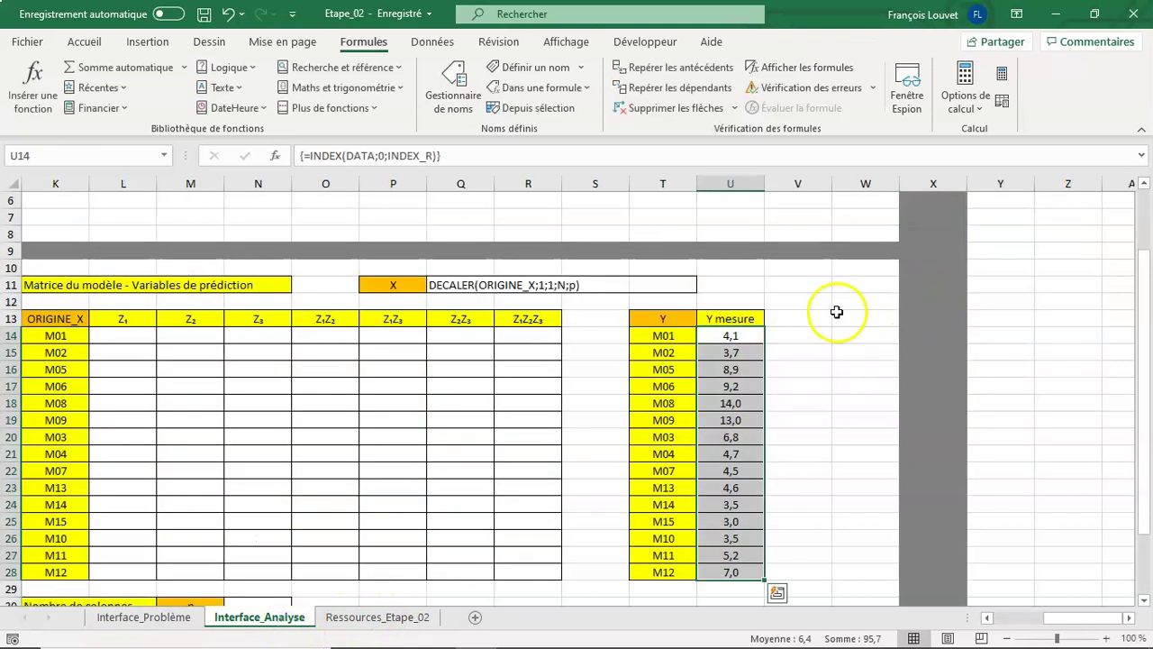
{"action": "left_click", "coordinate": [780, 284]}
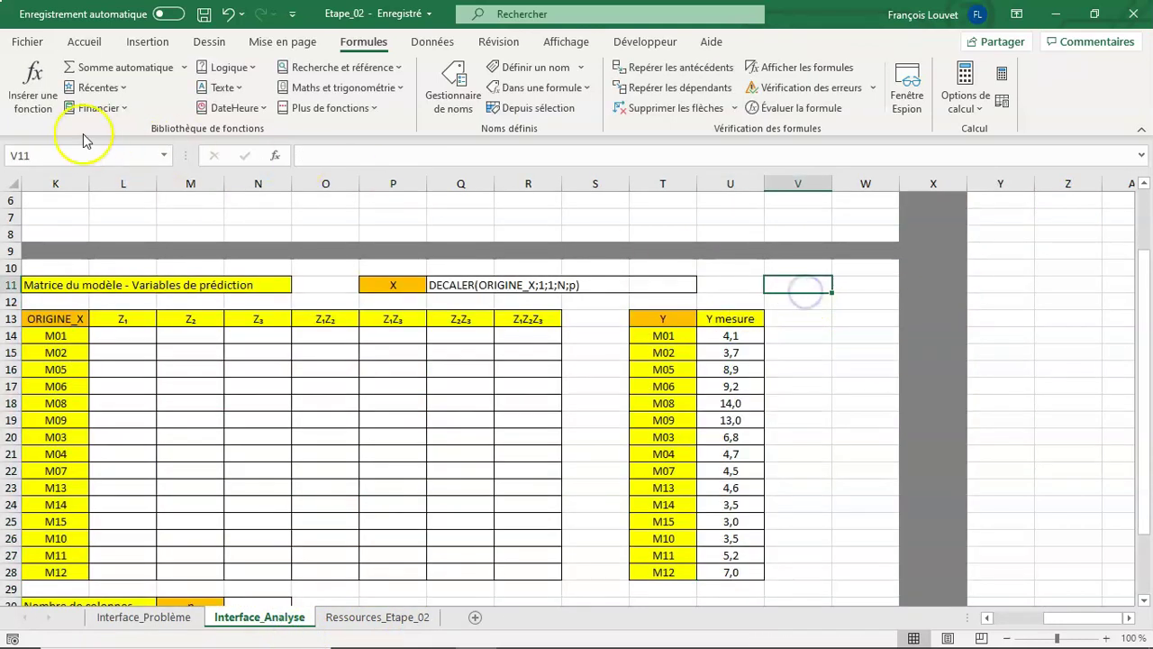
- Paste the response drop-down near V11 and test it, ending on Manufacturability Index
{"action": "left_click", "coordinate": [84, 42]}
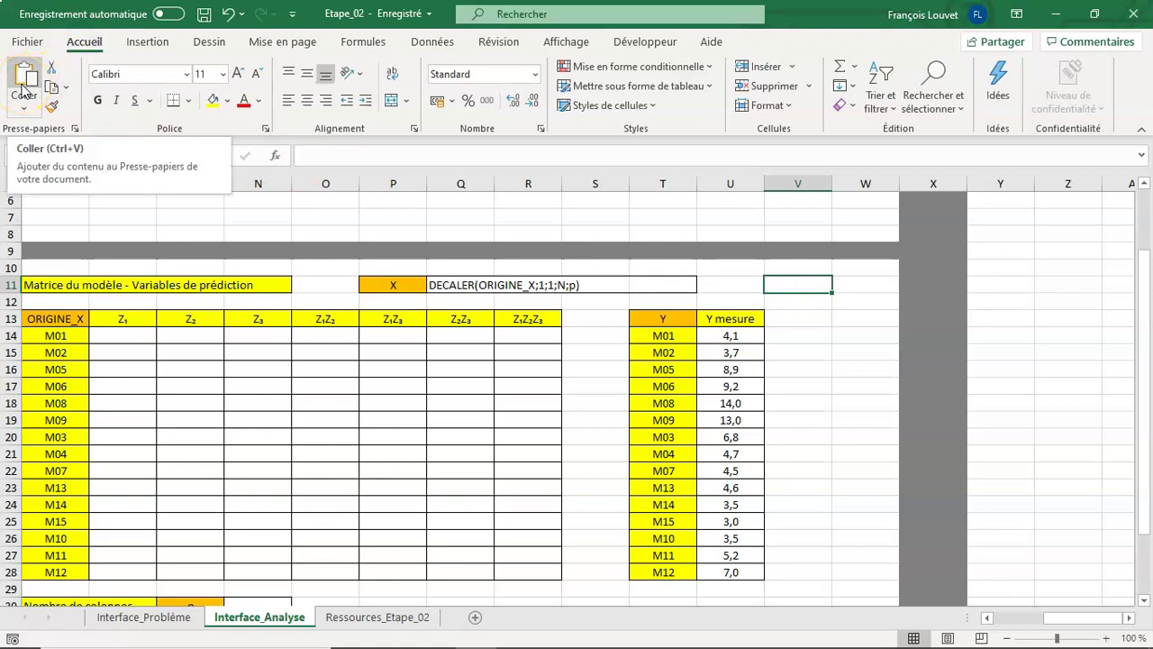
{"action": "left_click", "coordinate": [25, 87]}
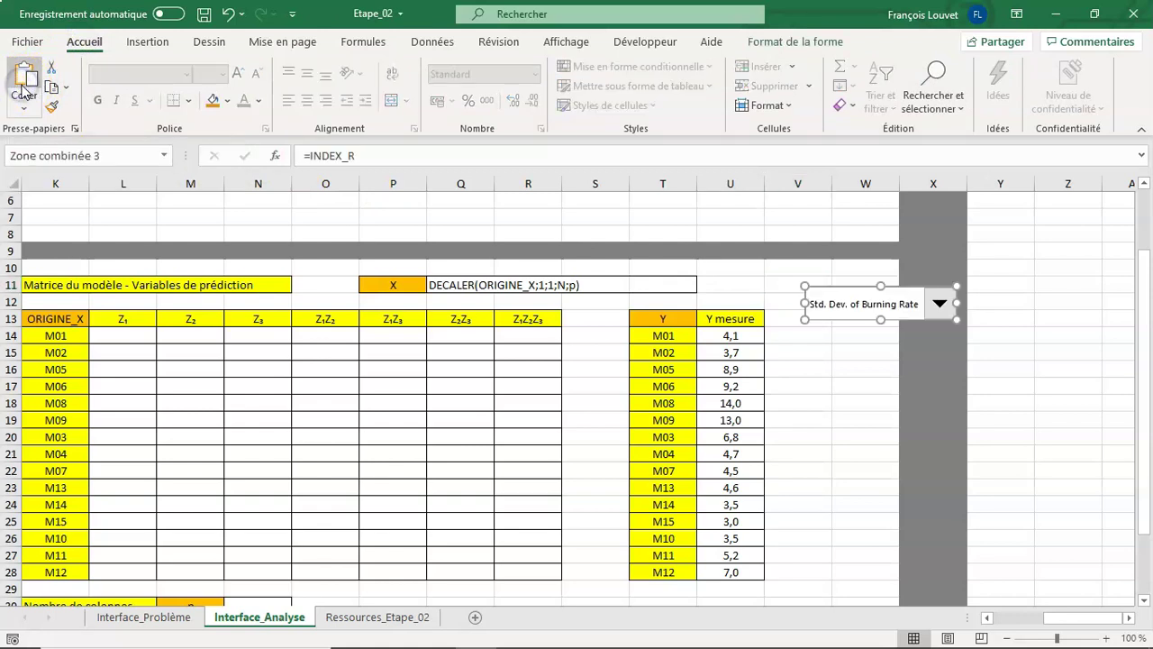
{"action": "left_click", "coordinate": [871, 374]}
{"action": "left_click", "coordinate": [938, 304]}
{"action": "left_click", "coordinate": [907, 321]}
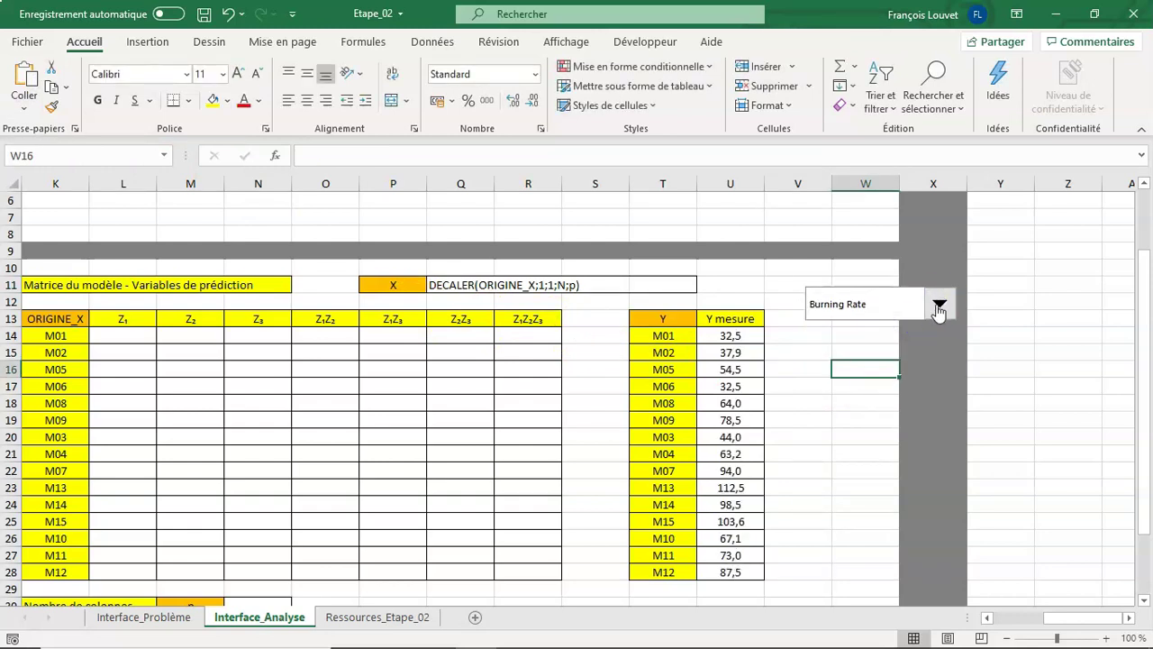
{"action": "left_click", "coordinate": [939, 304]}
{"action": "left_click", "coordinate": [910, 335]}
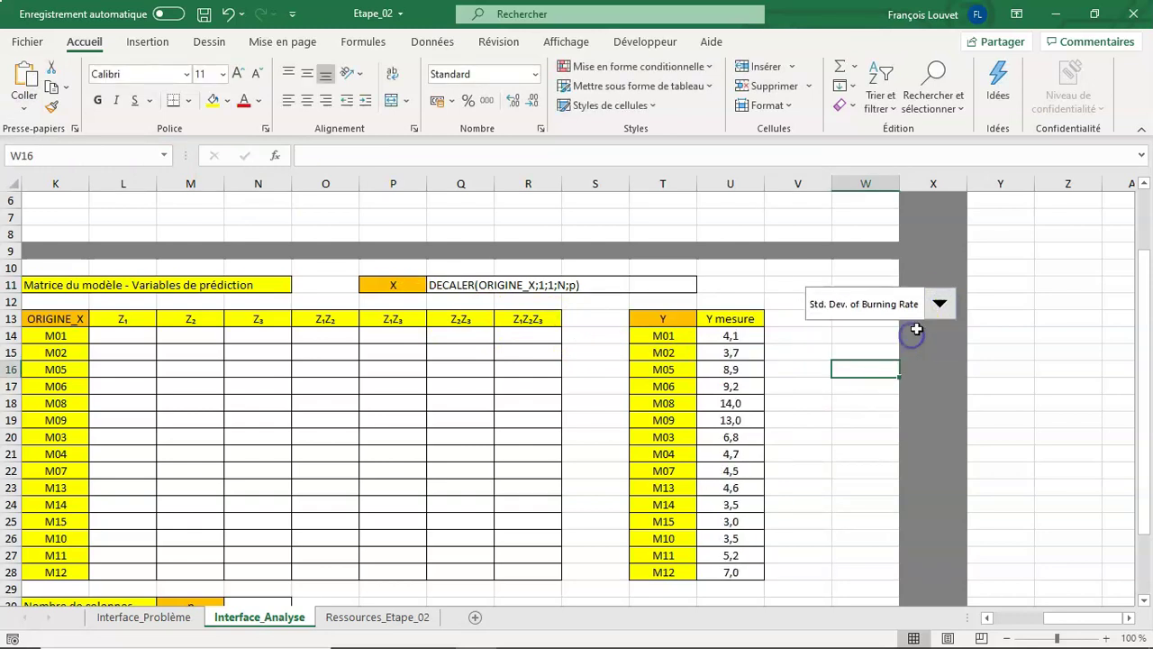
{"action": "left_click", "coordinate": [939, 304]}
{"action": "left_click", "coordinate": [908, 348]}
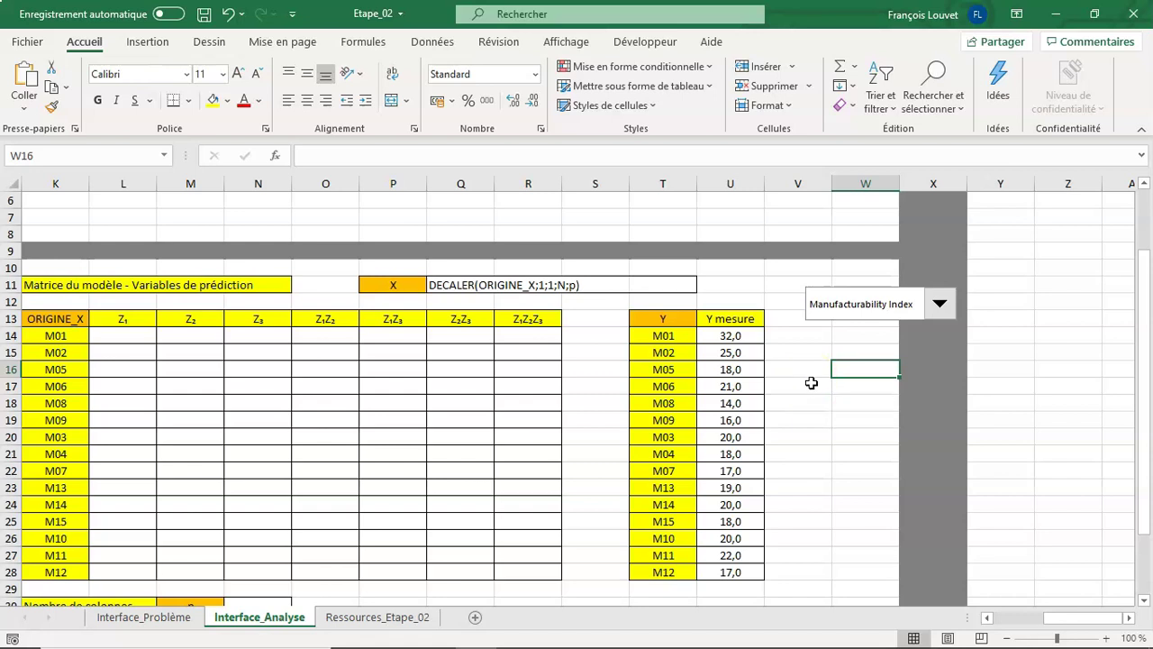
- Save the workbook, then select the table range on Interface_Analyse
{"action": "left_click", "coordinate": [209, 13]}
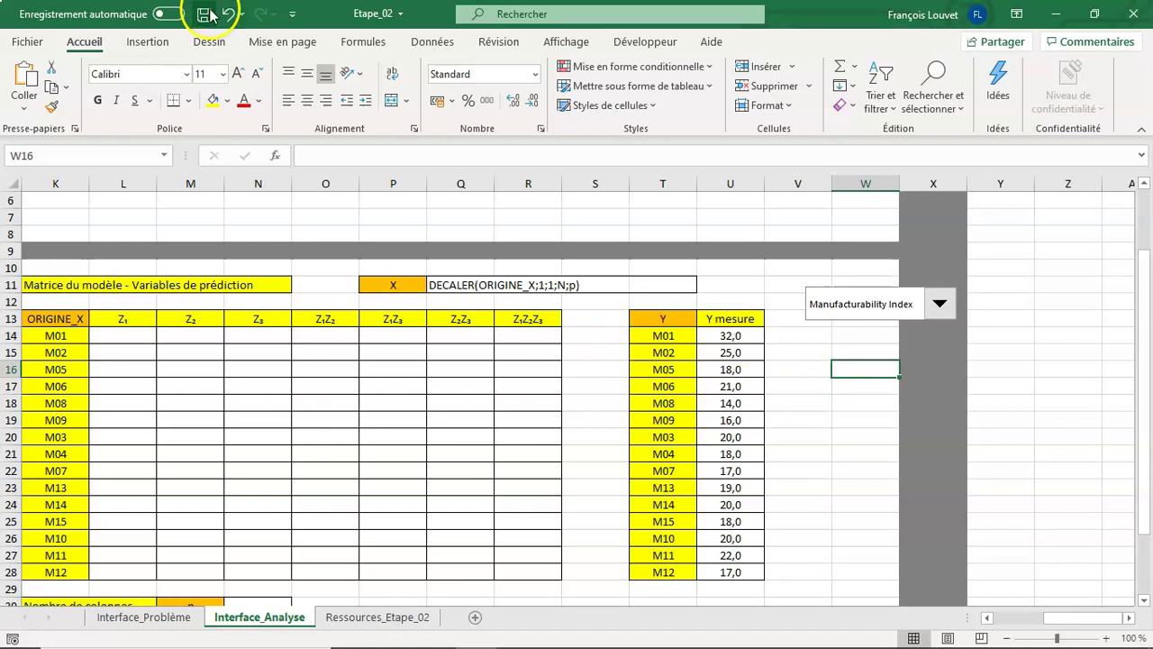
{"action": "left_click", "coordinate": [1089, 616]}
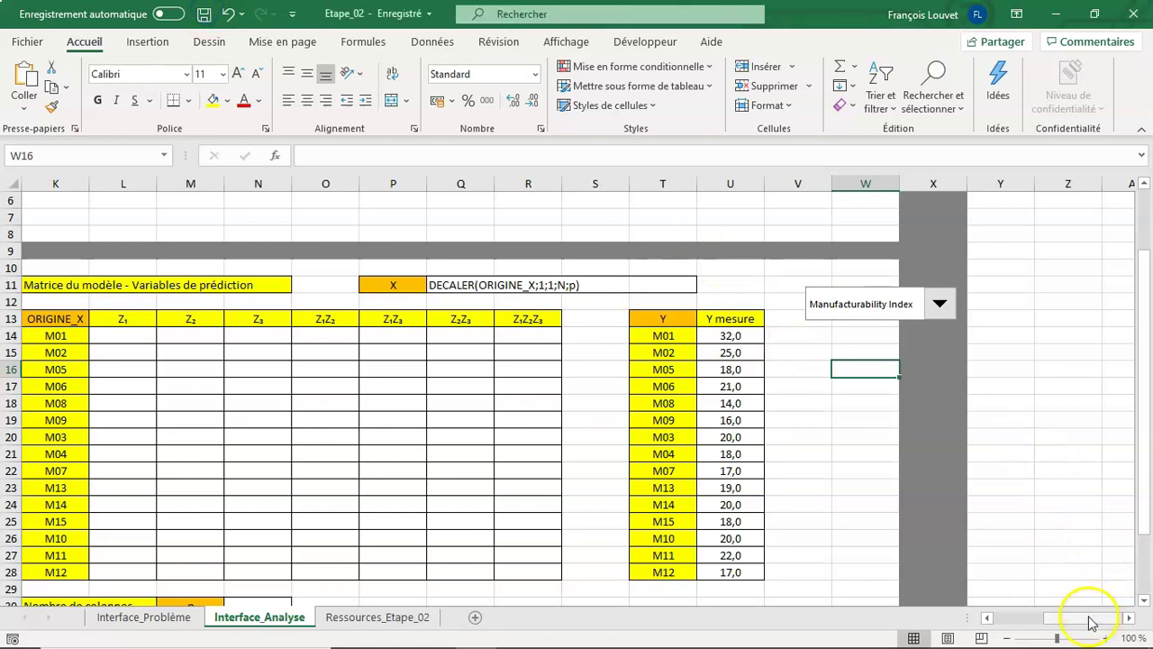
{"action": "left_click", "coordinate": [885, 554]}
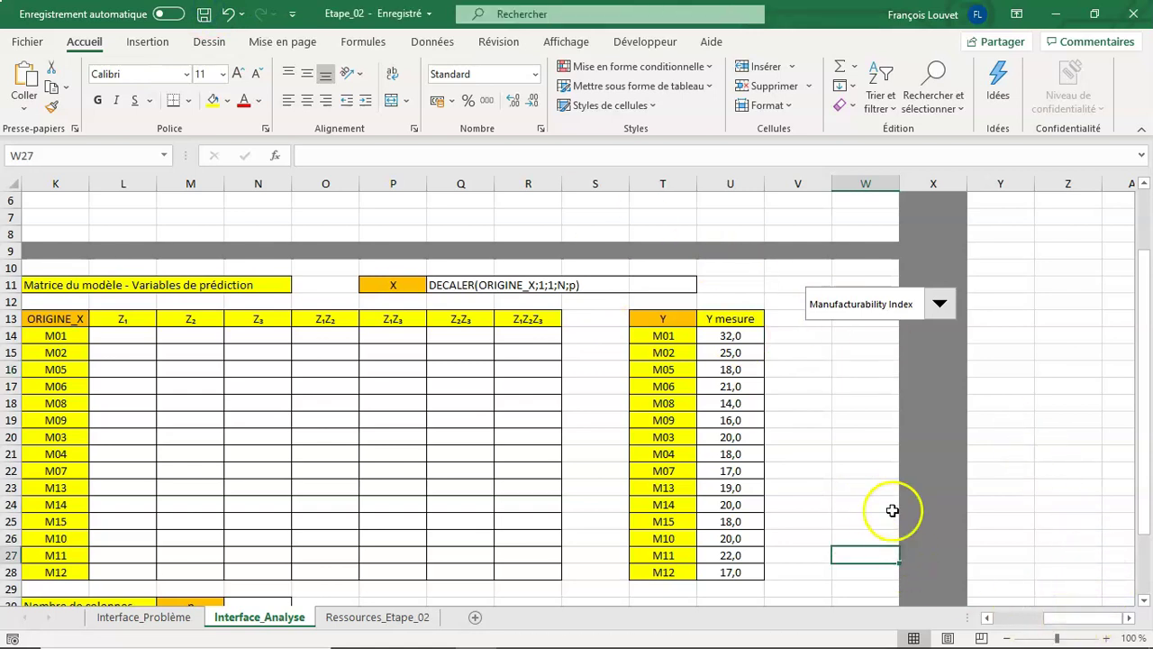
{"action": "left_click_drag", "start_coordinate": [1088, 617], "coordinate": [1076, 617]}
{"action": "mouse_move", "coordinate": [260, 340]}
{"action": "left_mouse_down"}
{"action": "mouse_move", "coordinate": [437, 416]}
{"action": "mouse_move", "coordinate": [670, 566]}
{"action": "left_mouse_up"}
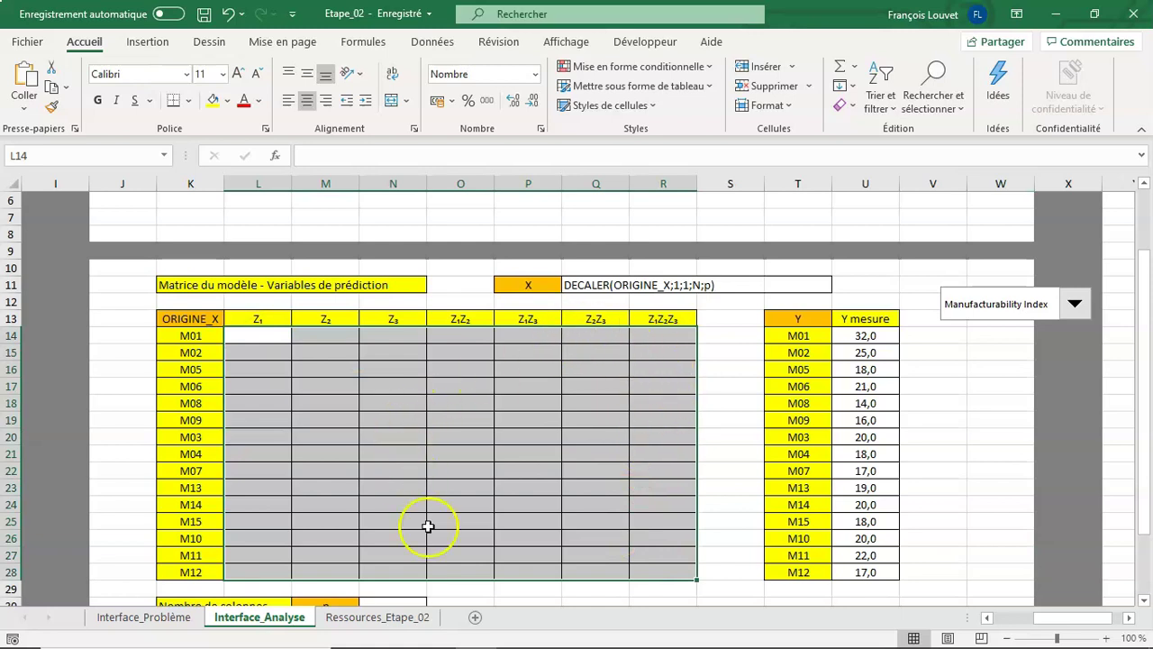
- On Ressources_Etape_02, check the model descriptions and p values 6 and 7 for degree 2 and reduced-3
{"action": "left_click", "coordinate": [423, 619]}
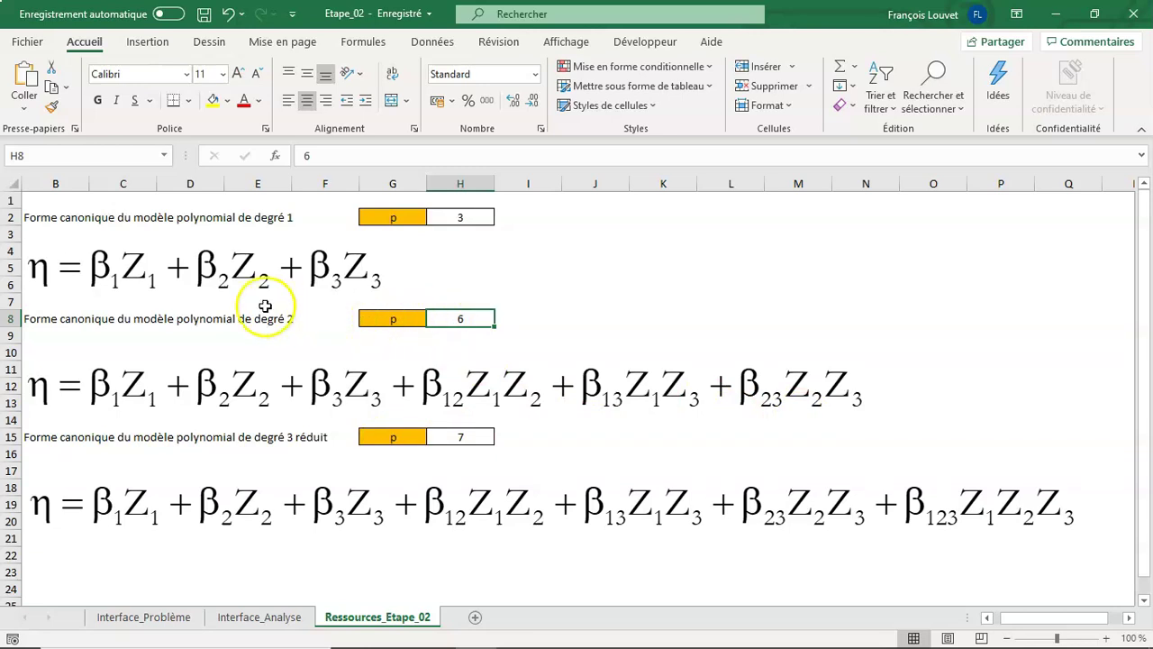
{"action": "left_click", "coordinate": [52, 318]}
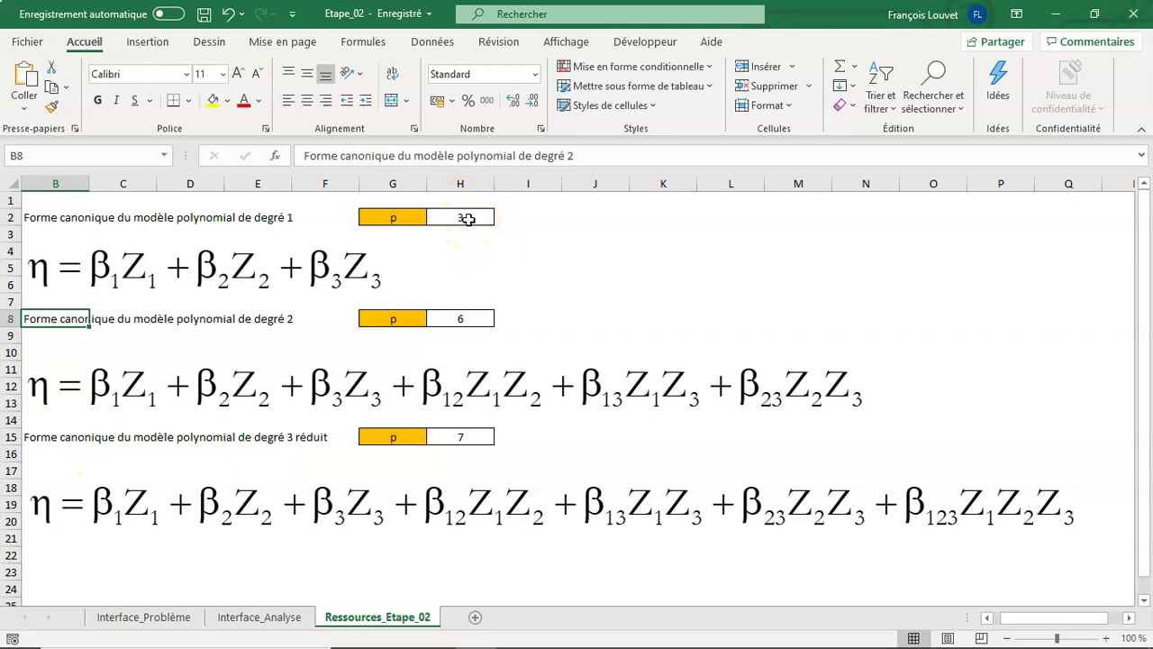
{"action": "left_click", "coordinate": [479, 320]}
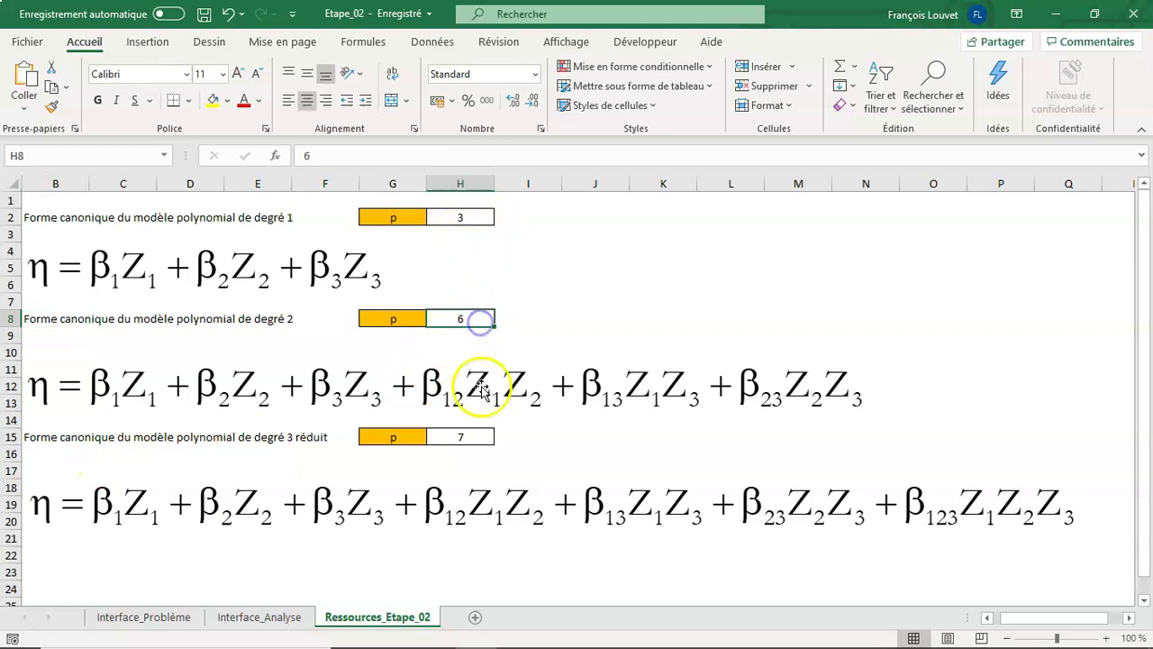
{"action": "left_click", "coordinate": [487, 443]}
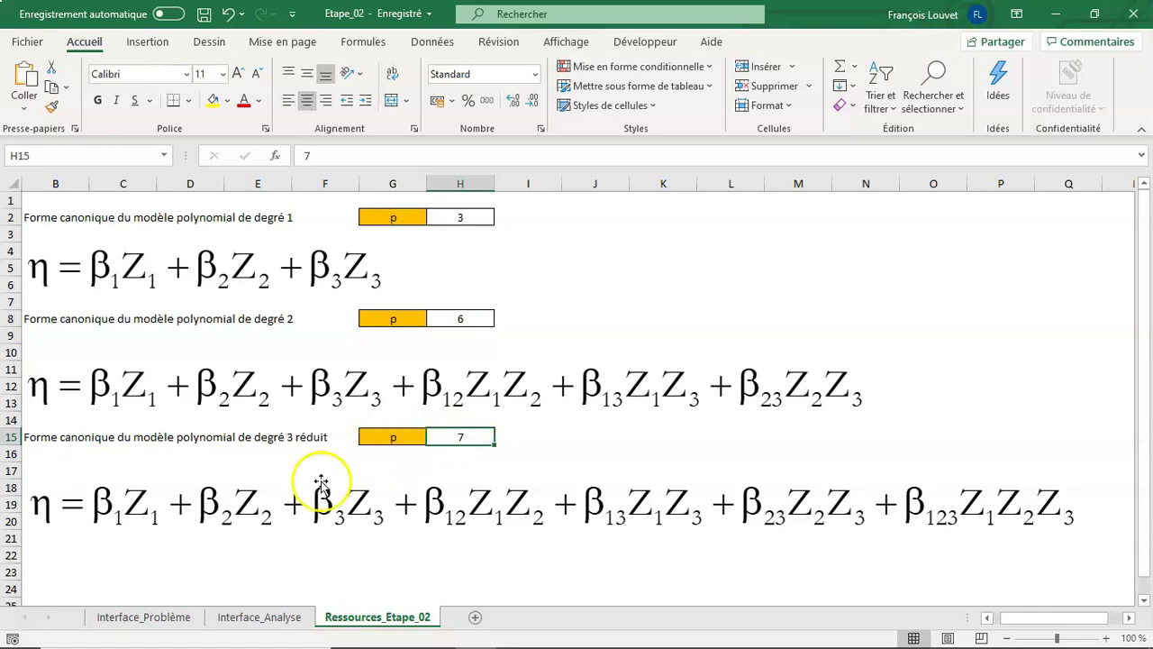
- On Interface_Problème, cycle the model combo through degrees 1 and 2, ending on Modèle de degré 3 réduit
{"action": "left_click", "coordinate": [153, 621]}
{"action": "scroll", "coordinate": [262, 518], "scroll_direction": "down", "scroll_amount": 4}
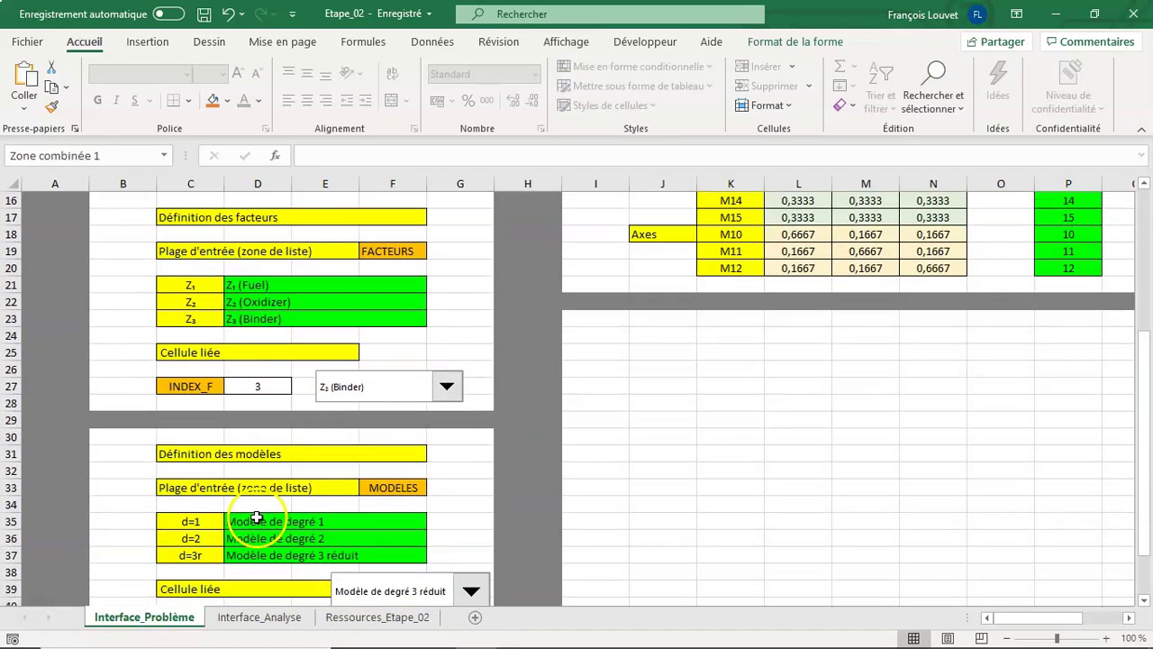
{"action": "scroll", "coordinate": [267, 512], "scroll_direction": "down", "scroll_amount": 2}
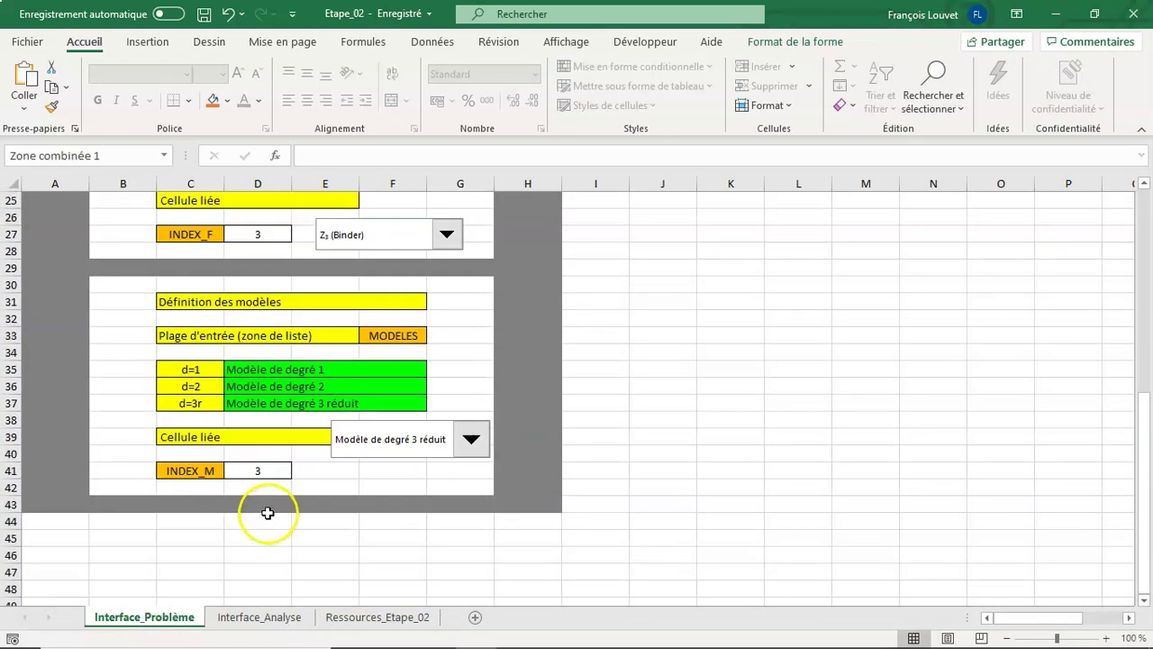
{"action": "left_click", "coordinate": [471, 441]}
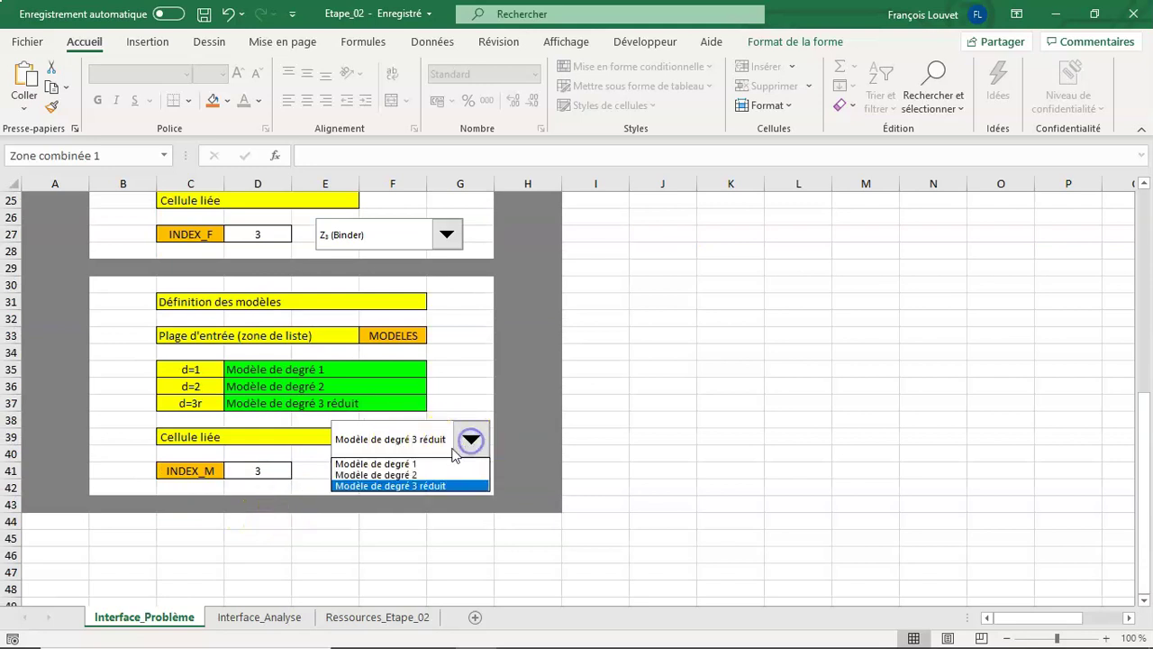
{"action": "left_click", "coordinate": [435, 464]}
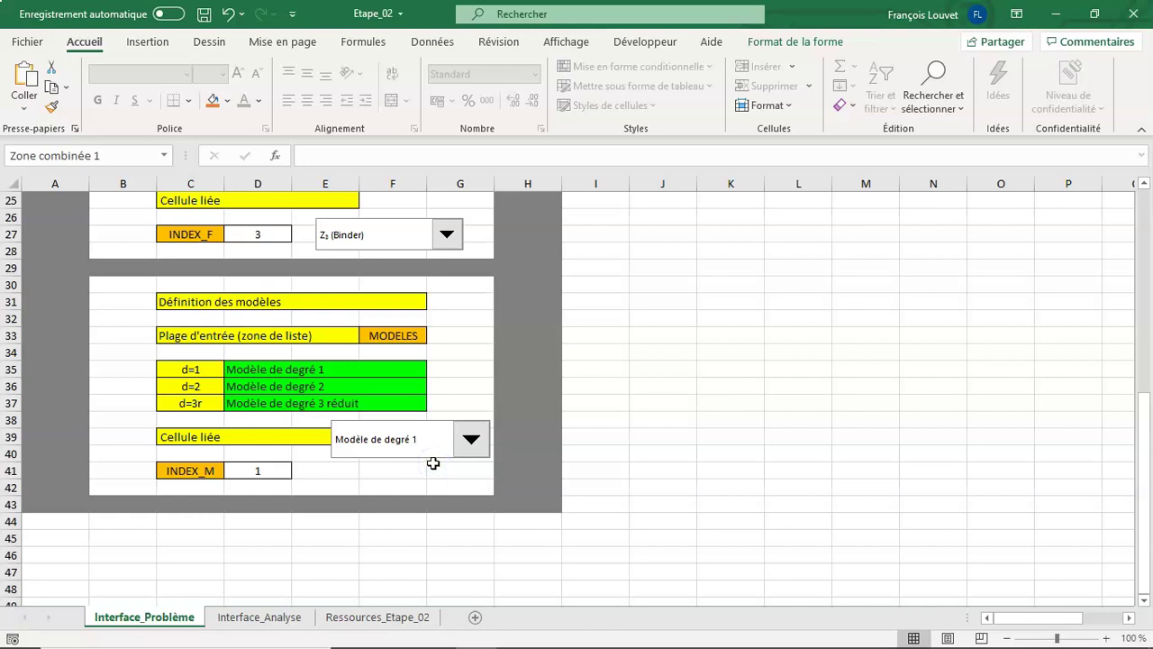
{"action": "left_click", "coordinate": [424, 446]}
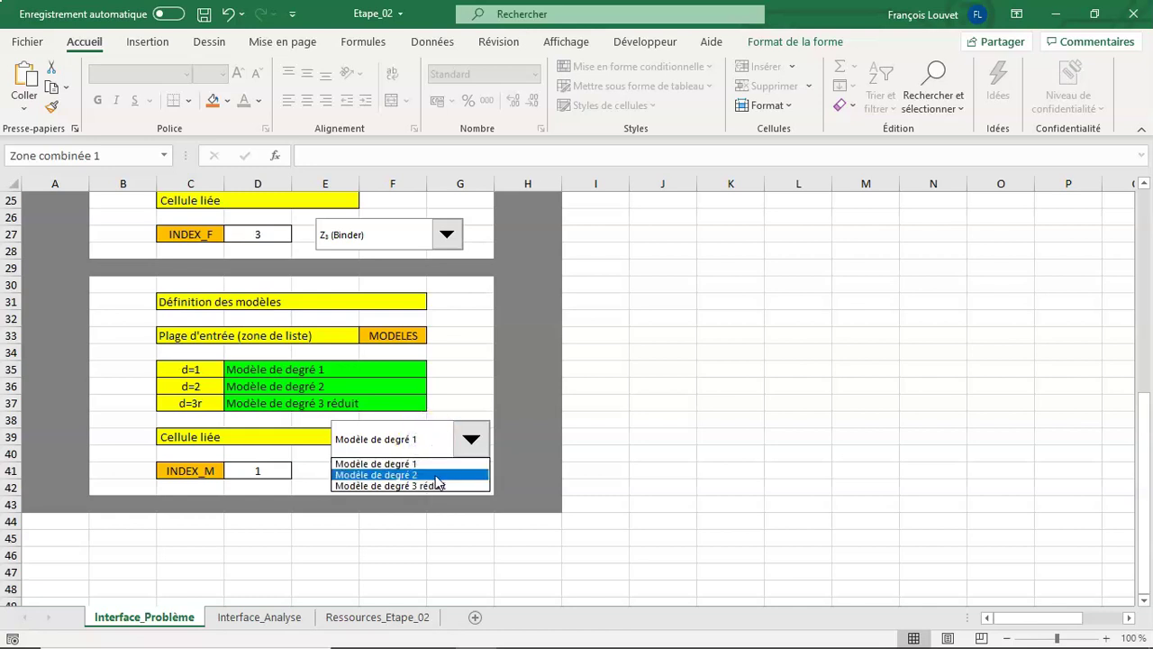
{"action": "left_click", "coordinate": [435, 475]}
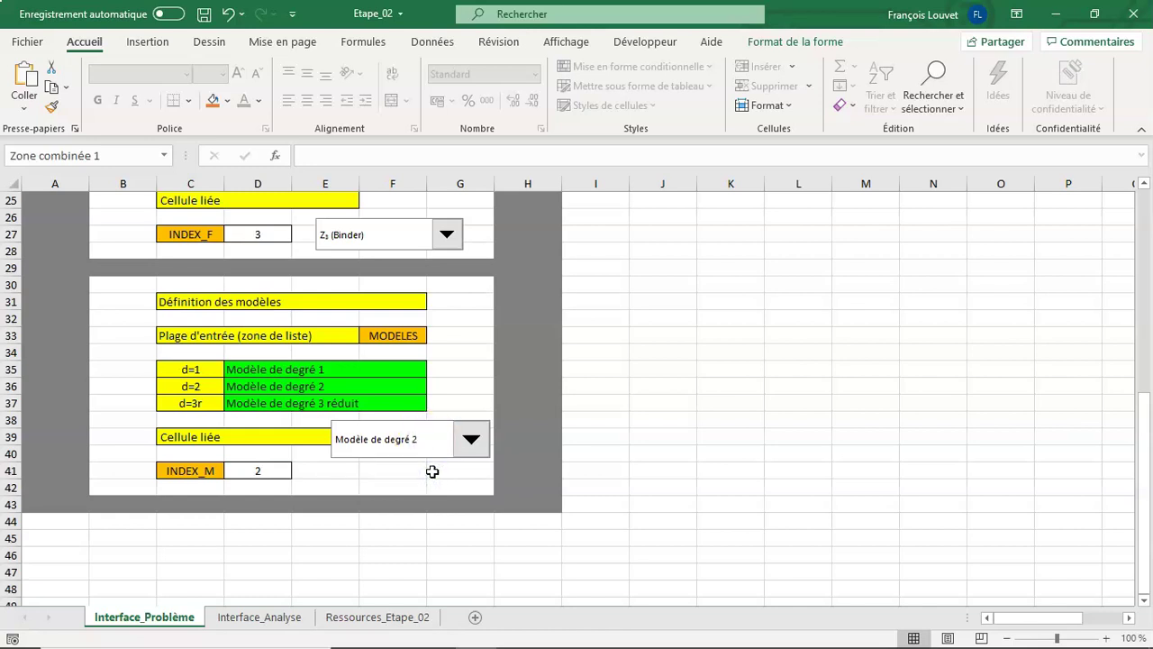
{"action": "left_click", "coordinate": [420, 440]}
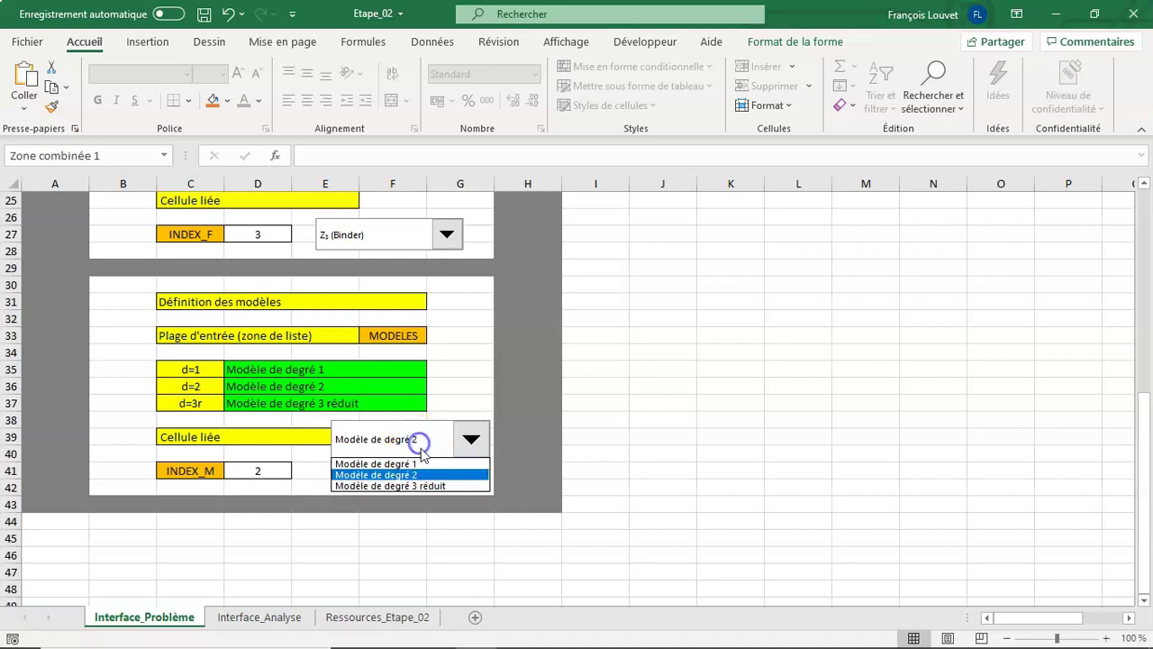
{"action": "left_click", "coordinate": [437, 486]}
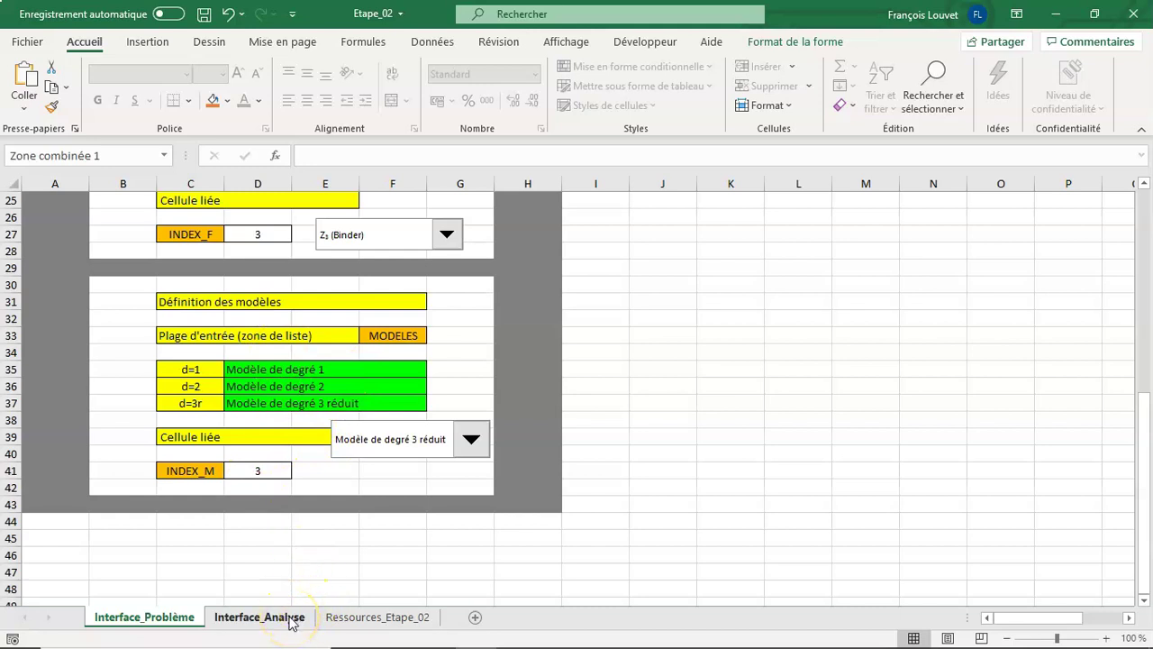
{"action": "left_click", "coordinate": [291, 618]}
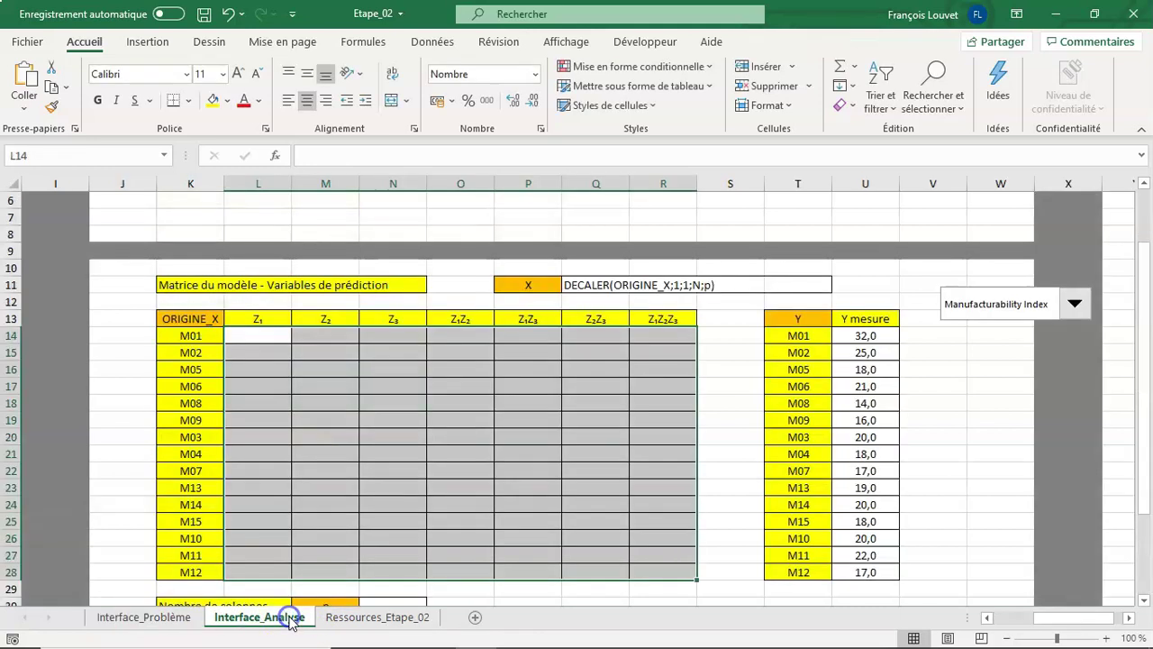
{"action": "left_click", "coordinate": [254, 336]}
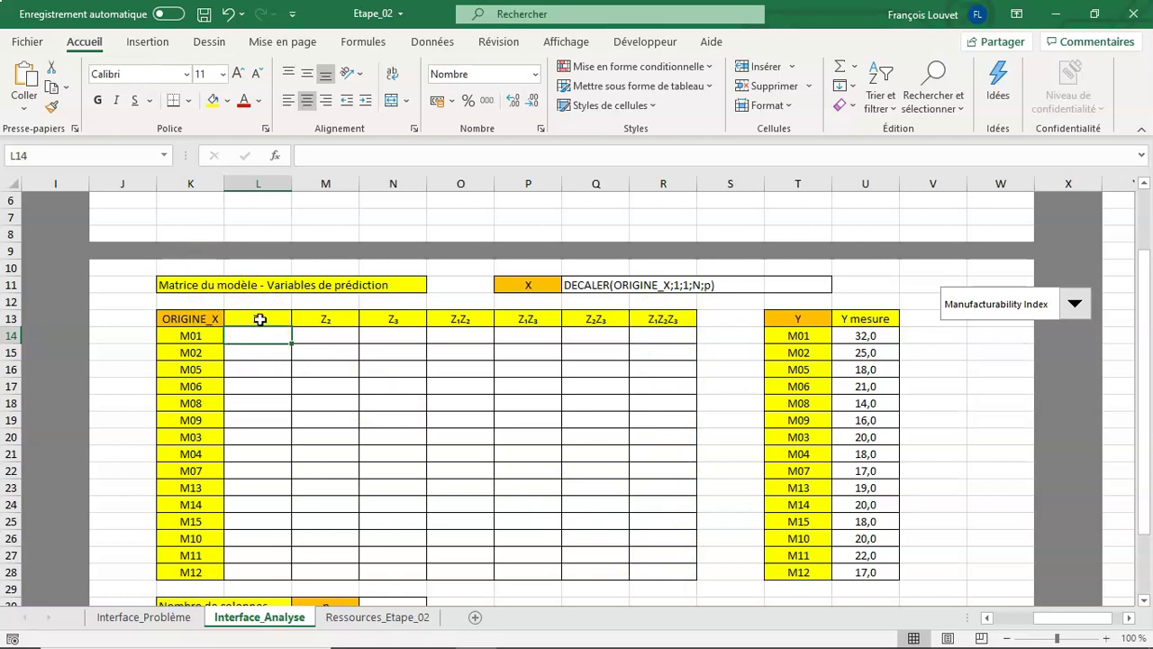
{"action": "left_click_drag", "start_coordinate": [260, 319], "coordinate": [401, 569]}
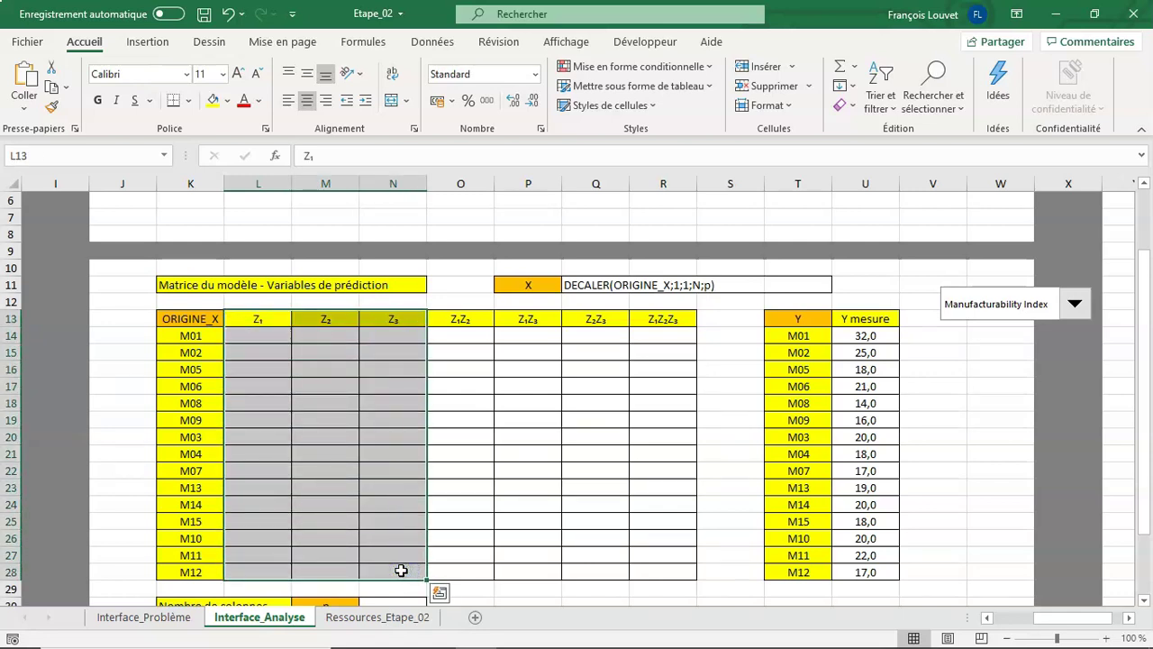
{"action": "mouse_move", "coordinate": [271, 318]}
{"action": "left_mouse_down"}
{"action": "mouse_move", "coordinate": [348, 338]}
{"action": "mouse_move", "coordinate": [593, 567]}
{"action": "left_mouse_up"}
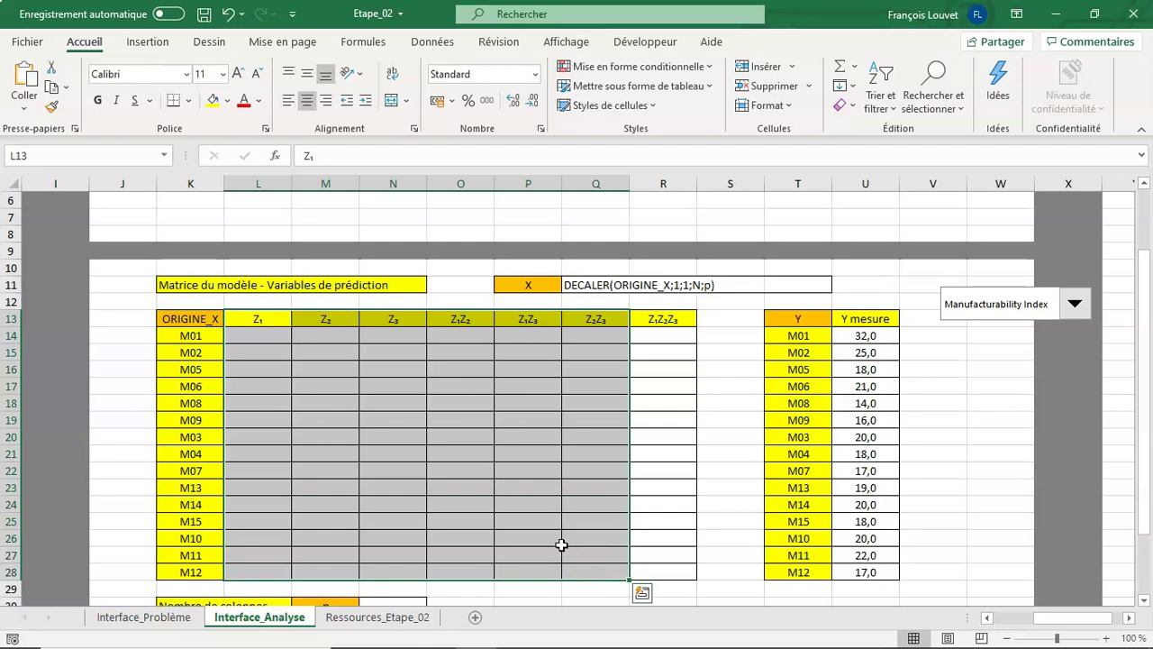
{"action": "left_click_drag", "start_coordinate": [267, 314], "coordinate": [659, 574]}
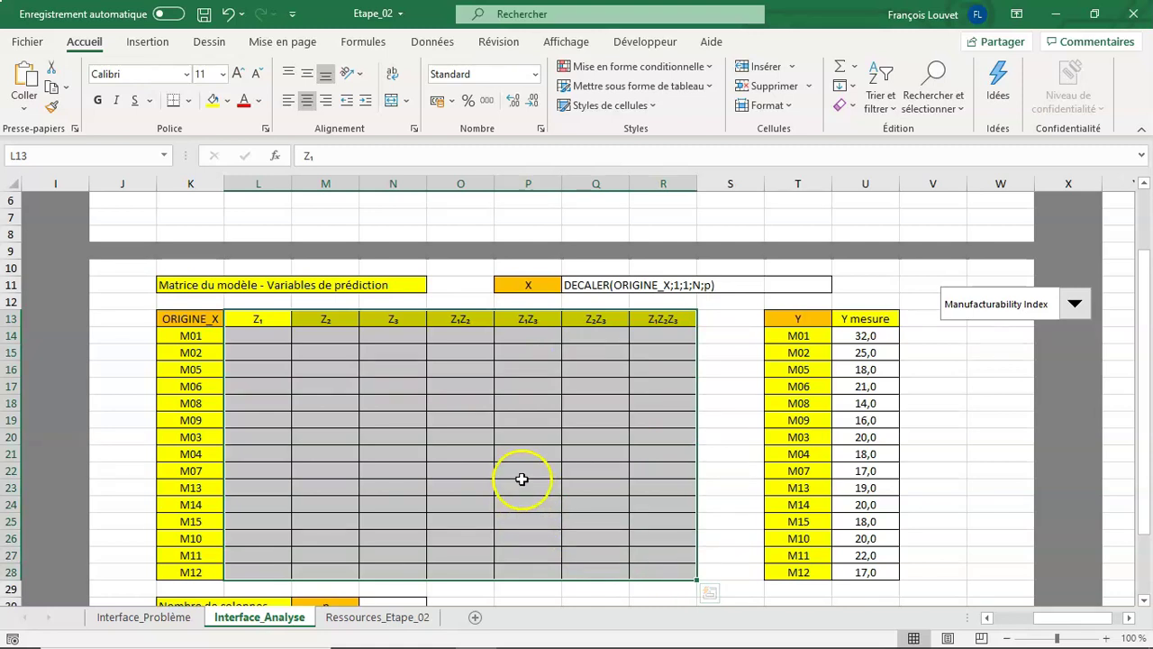
{"action": "scroll", "coordinate": [520, 475], "scroll_direction": "down", "scroll_amount": 1}
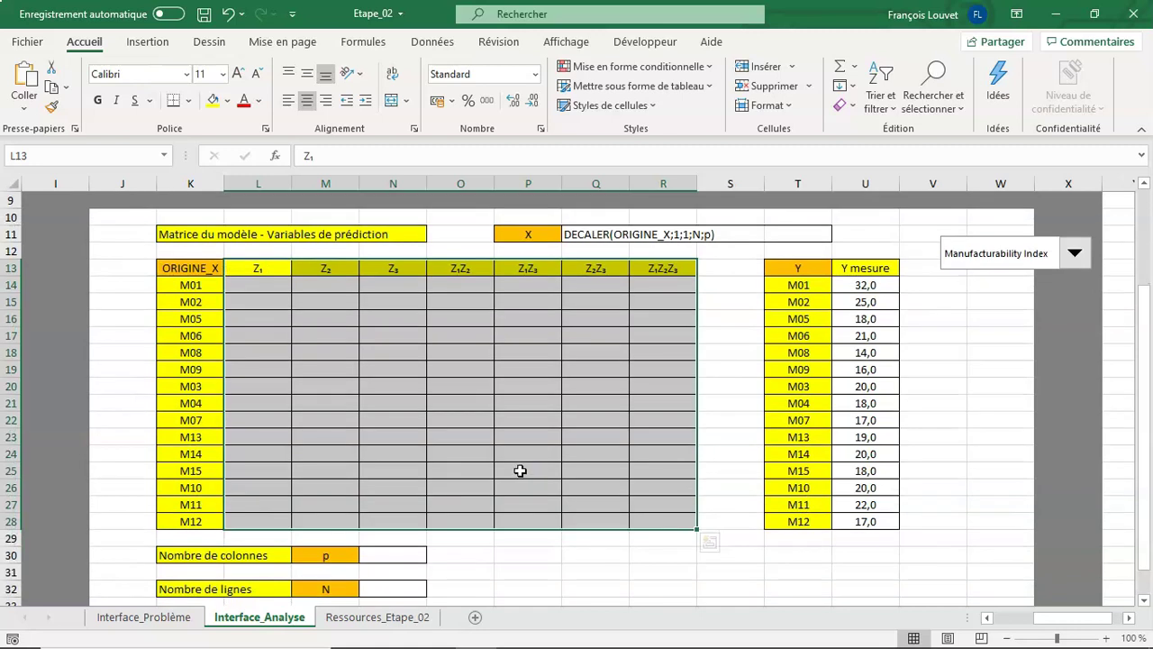
{"action": "left_click", "coordinate": [399, 556]}
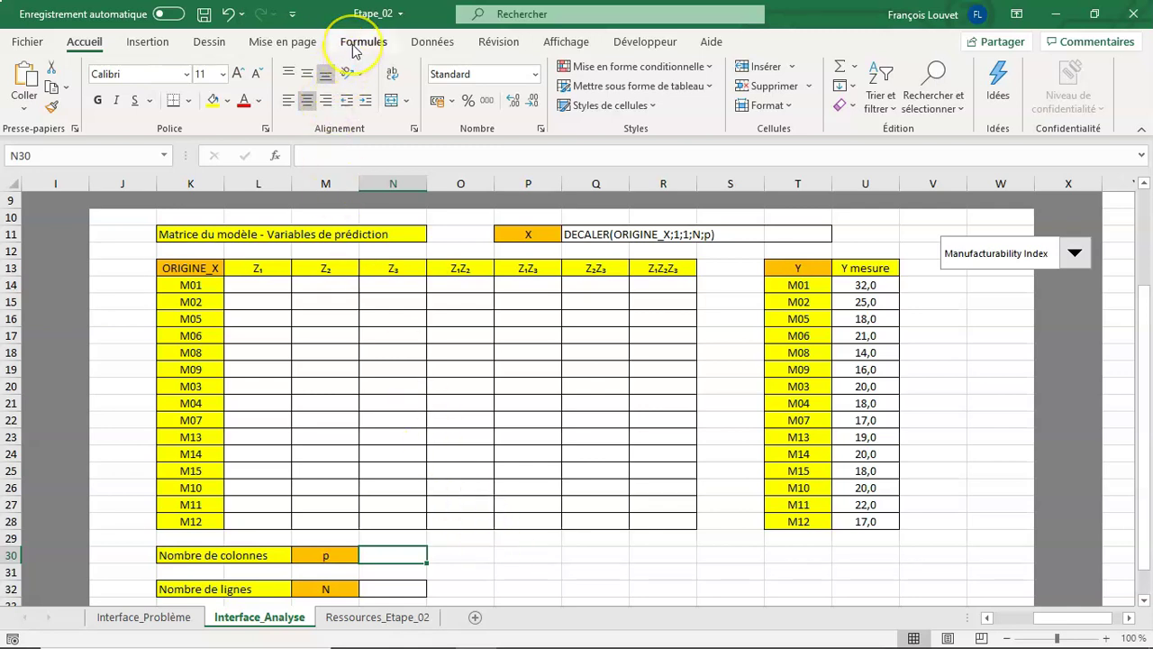
- Insert the CHOISIR function into cell N30 using the function picker
{"action": "left_click", "coordinate": [403, 555]}
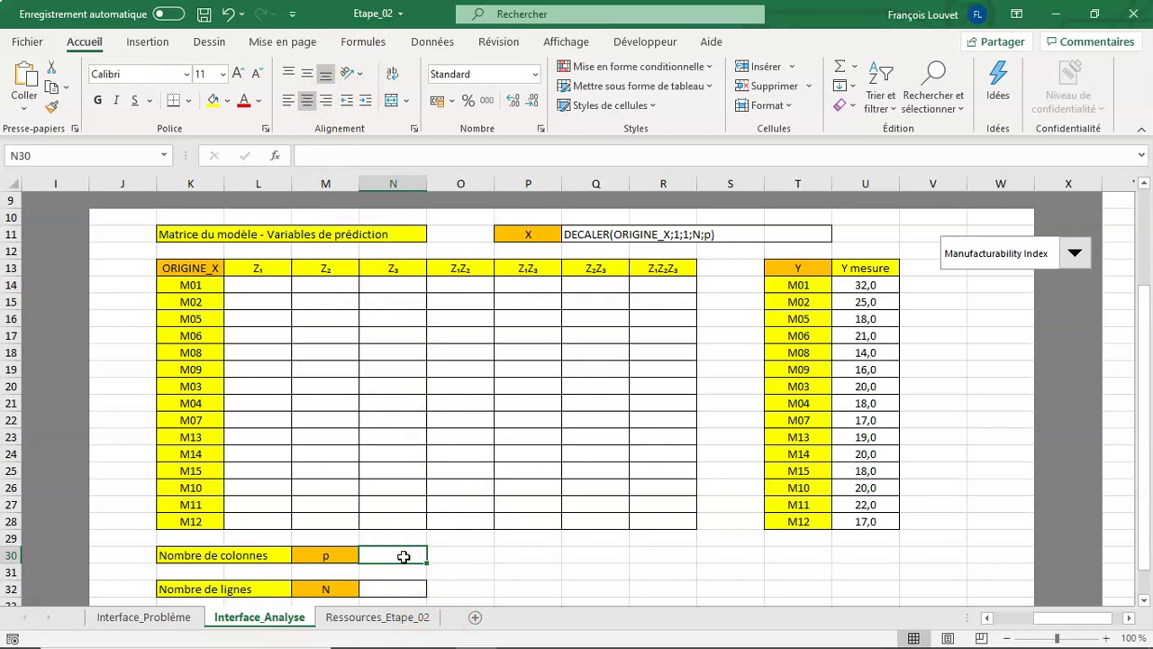
{"action": "left_click", "coordinate": [364, 43]}
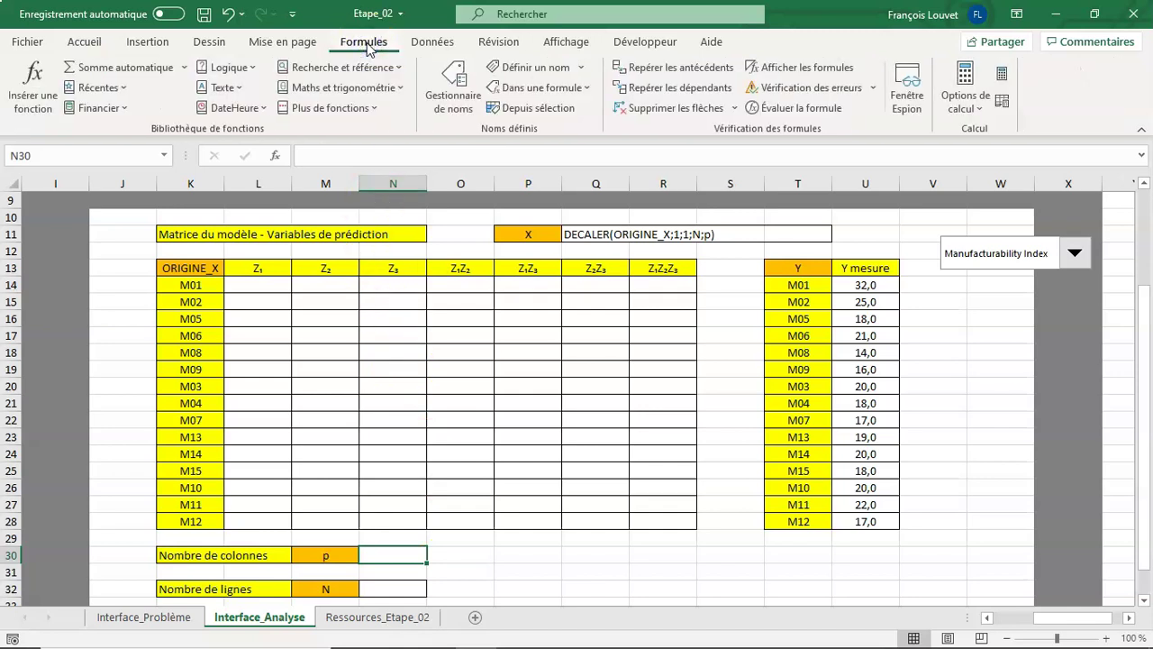
{"action": "left_click", "coordinate": [34, 72]}
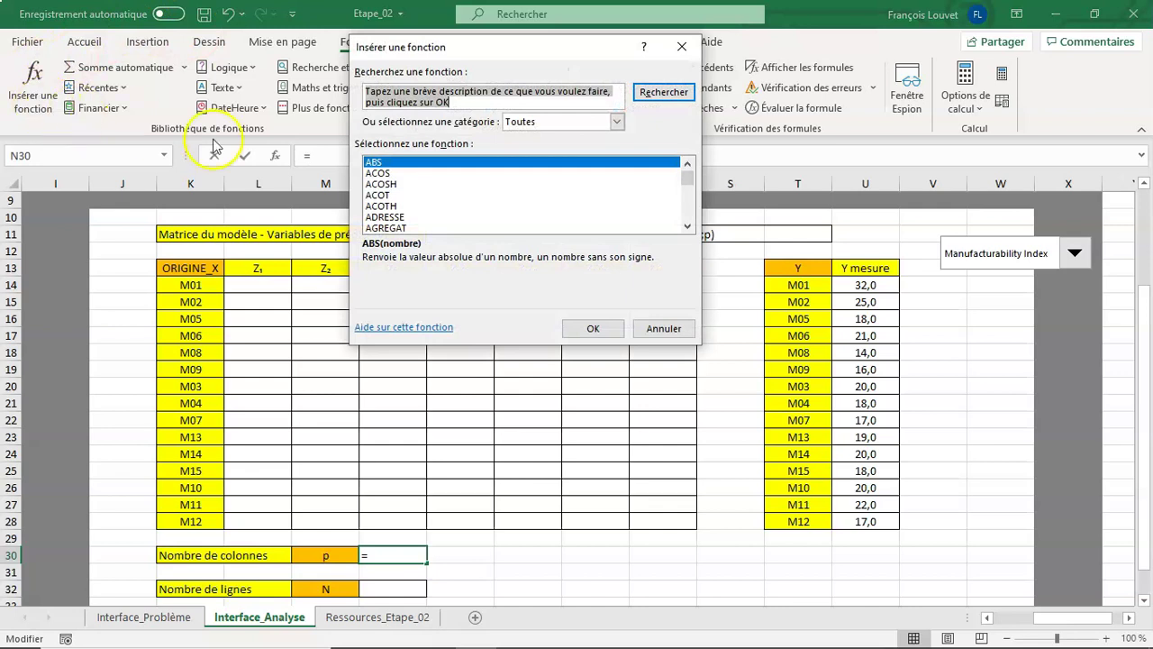
{"action": "left_click", "coordinate": [377, 194]}
{"action": "key", "text": "c"}
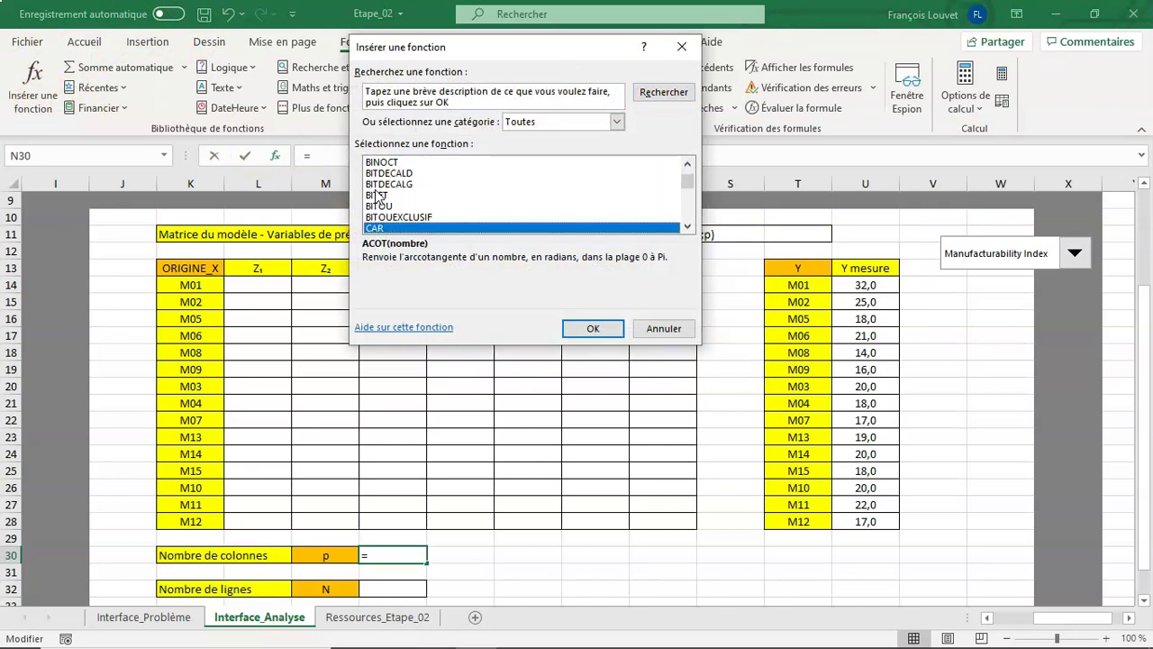
{"action": "key", "text": "h"}
{"action": "scroll", "coordinate": [489, 219], "scroll_direction": "down", "scroll_amount": 3}
{"action": "left_click", "coordinate": [419, 228]}
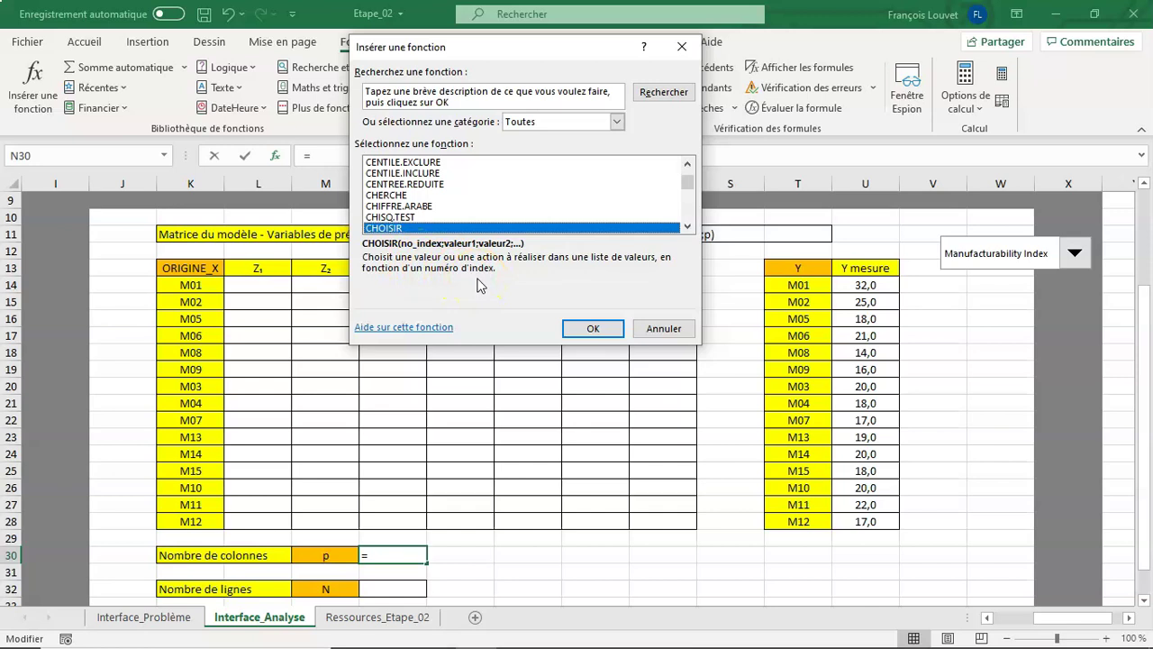
{"action": "left_click", "coordinate": [593, 328]}
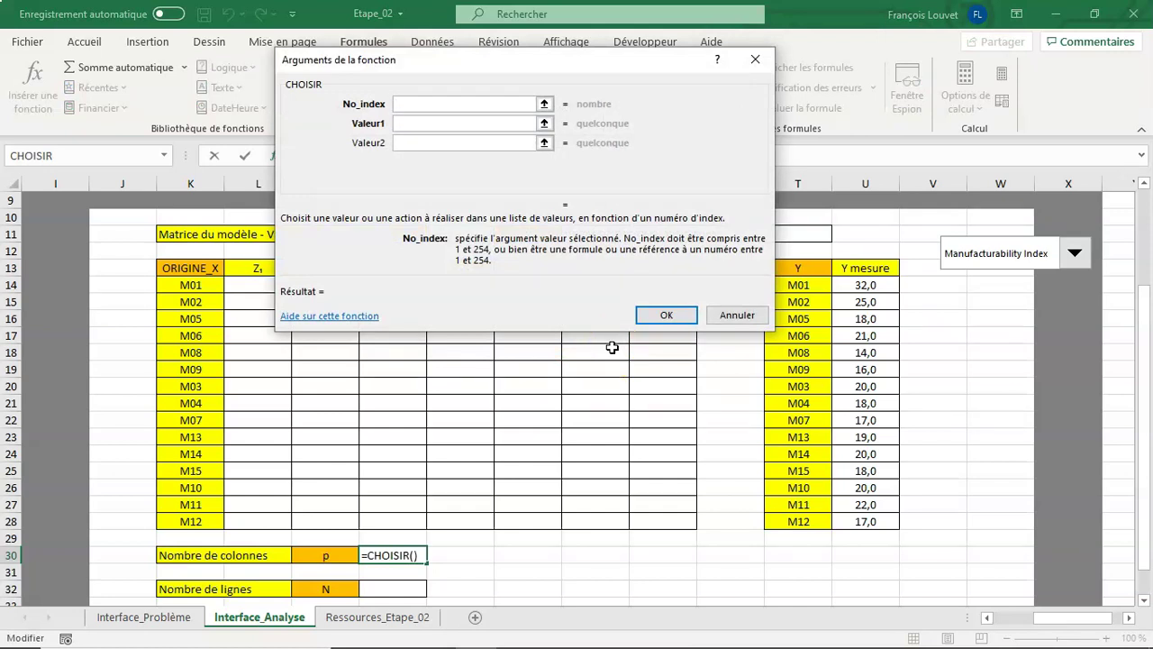
- Enter INDEX_M, 3 and 6 as the CHOISIR arguments, ready for the third value
{"action": "type", "text": "INDEX_M"}
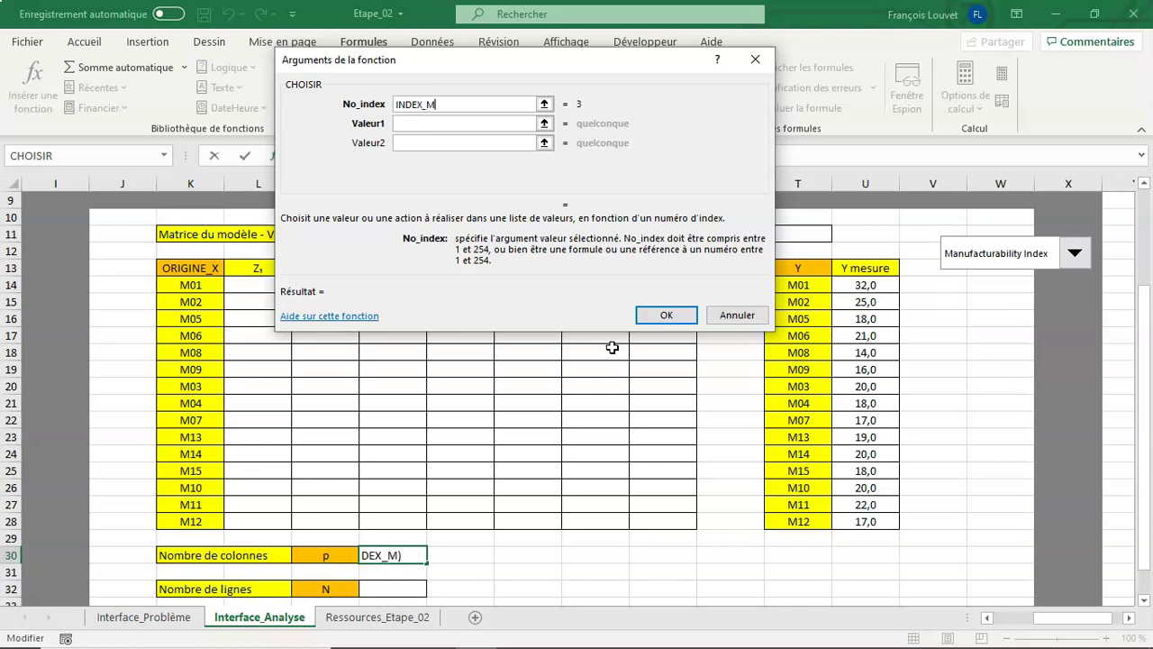
{"action": "left_click", "coordinate": [405, 124]}
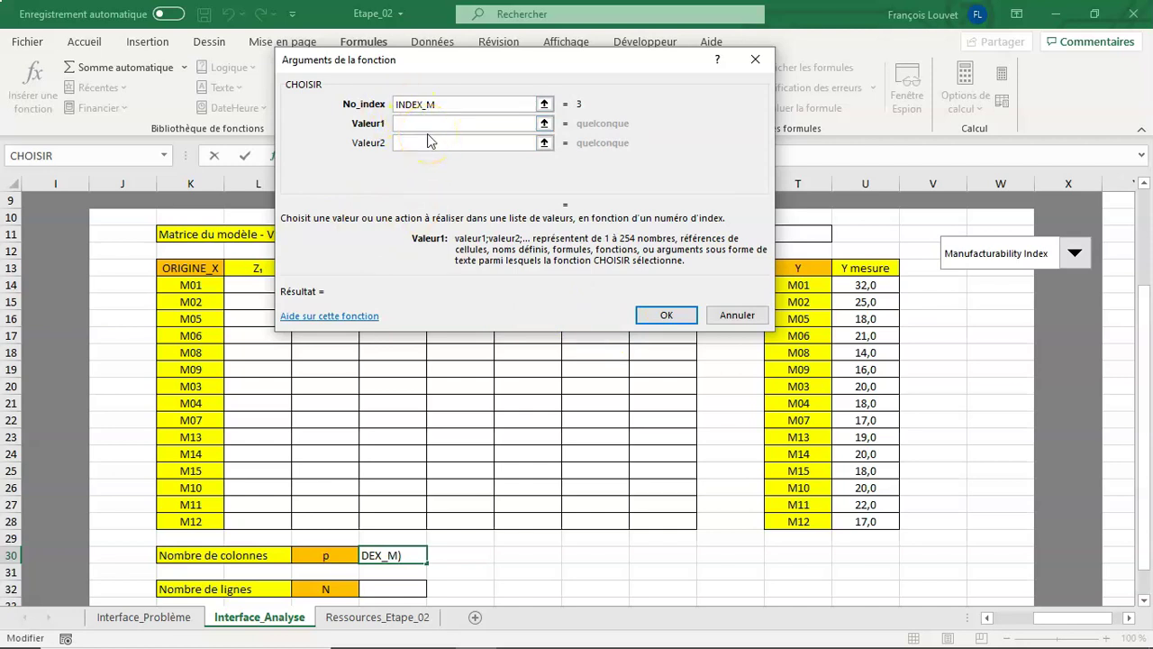
{"action": "type", "text": "3"}
{"action": "left_click", "coordinate": [429, 143]}
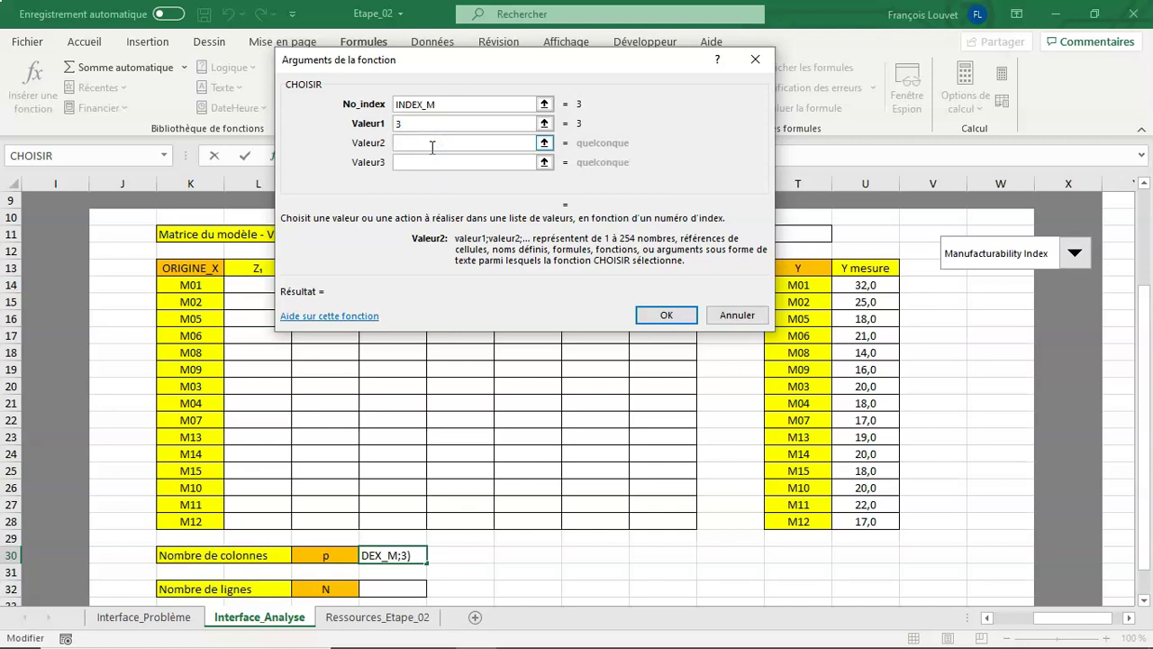
{"action": "type", "text": "6"}
{"action": "left_click_drag", "start_coordinate": [467, 65], "coordinate": [460, 304]}
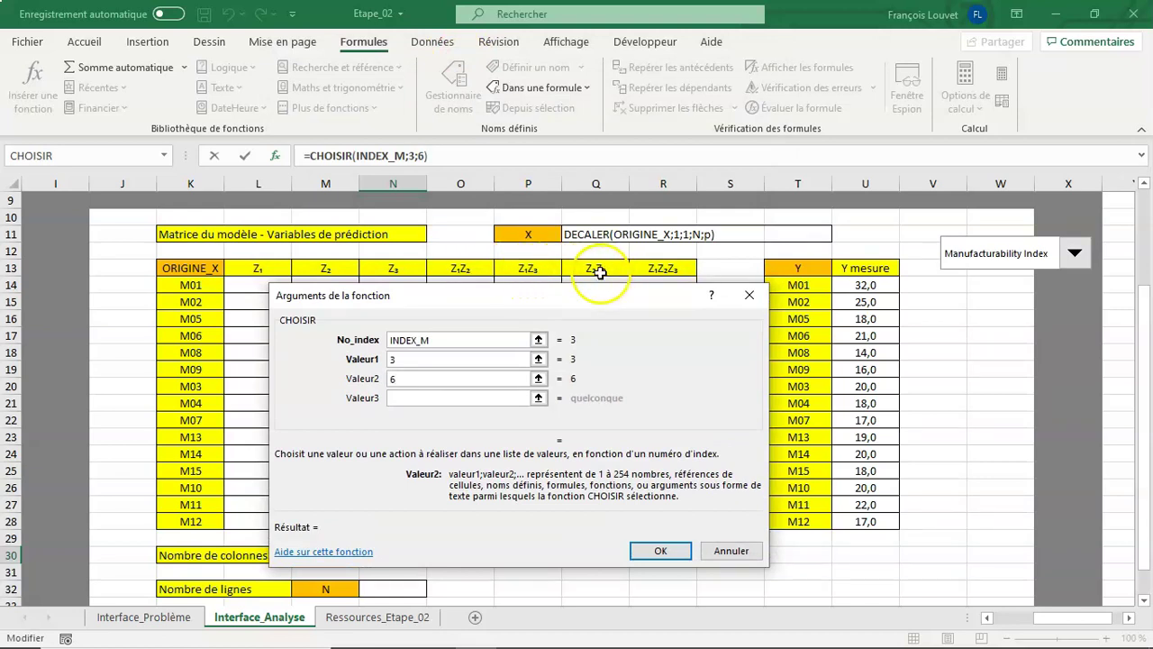
{"action": "left_click", "coordinate": [440, 396]}
{"action": "type", "text": "7"}
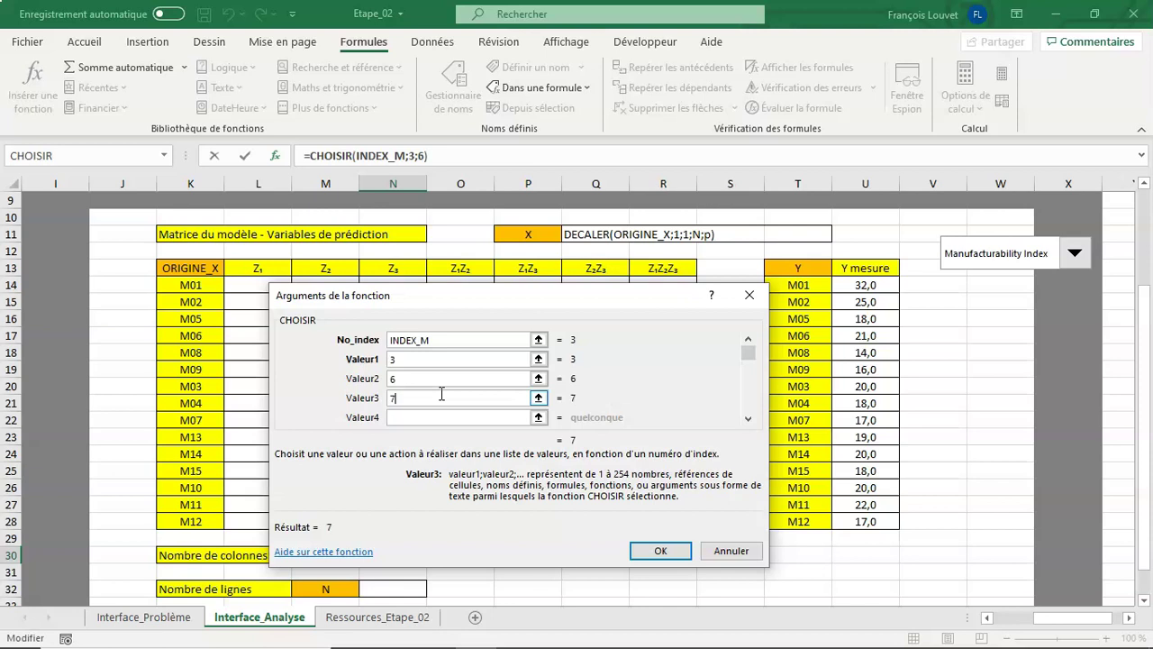
- Commit =CHOISIR(INDEX_M;3;6;7) in N30, showing 7, and define N30 as the name p
{"action": "key", "text": "Return"}
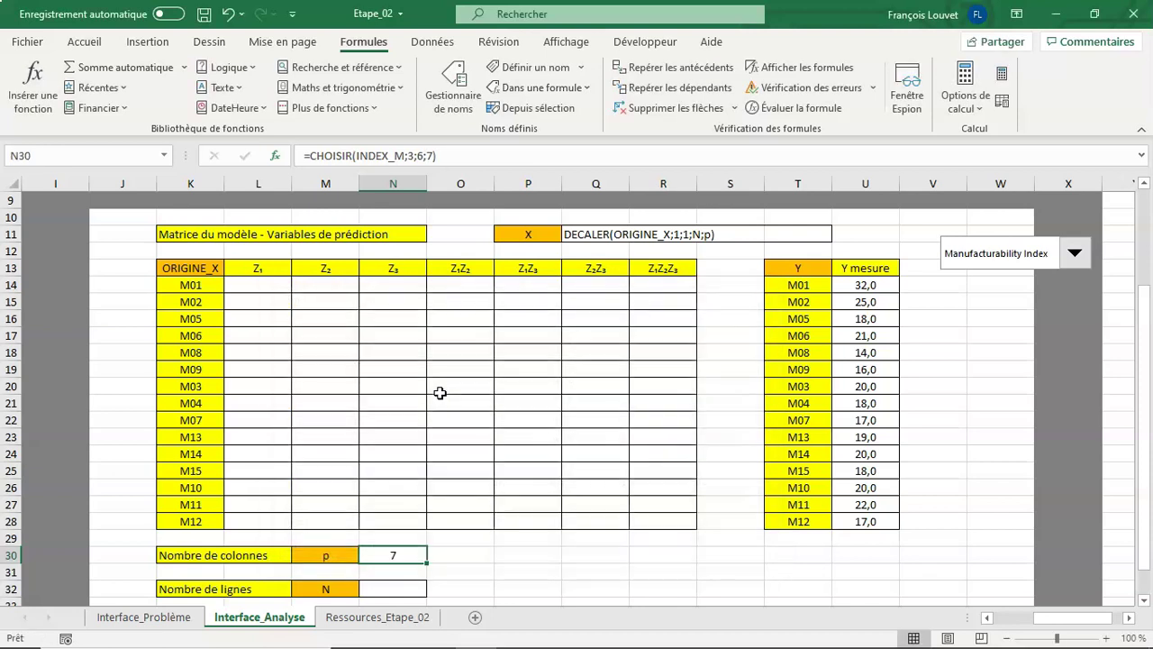
{"action": "left_click", "coordinate": [531, 568]}
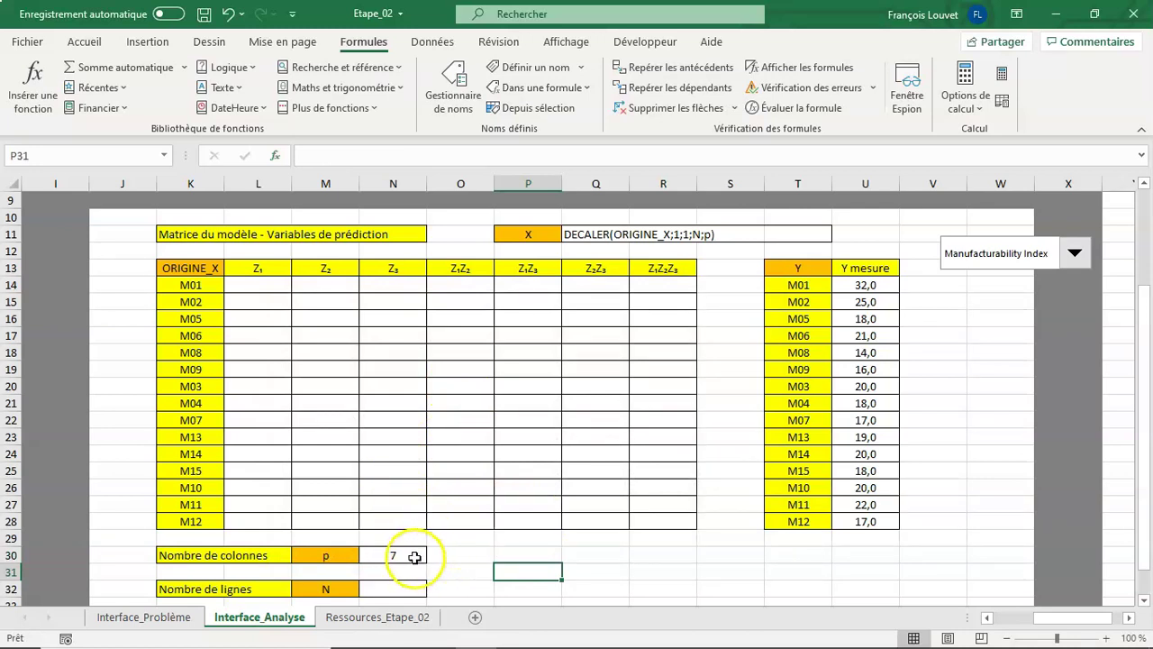
{"action": "left_click", "coordinate": [406, 555]}
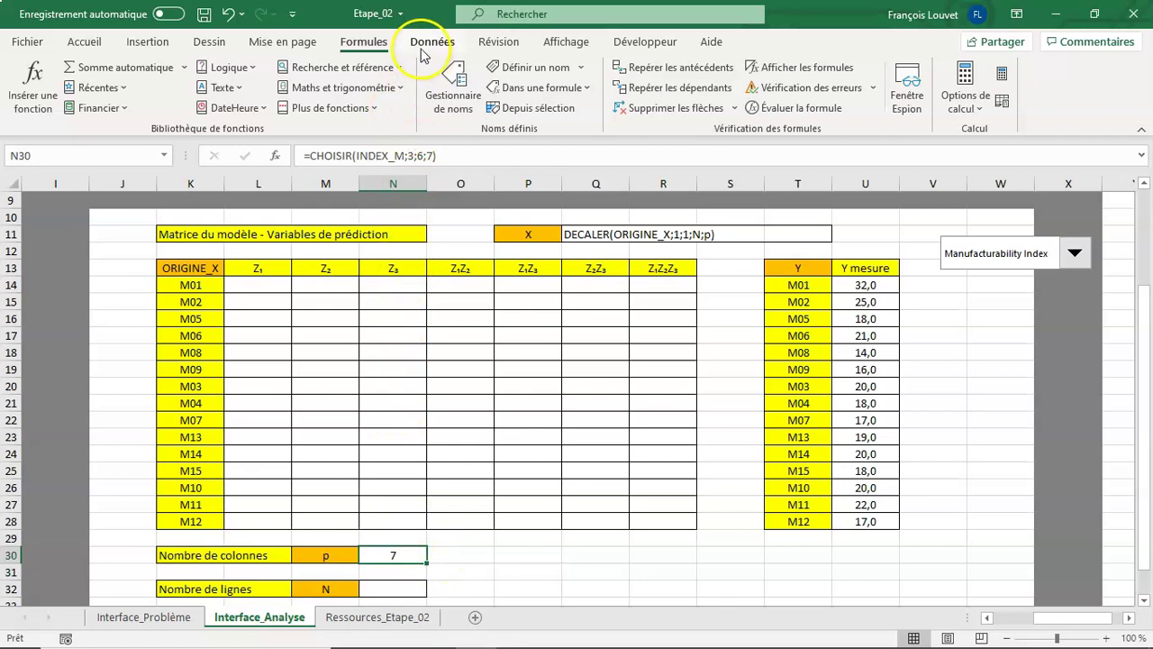
{"action": "left_click", "coordinate": [527, 67]}
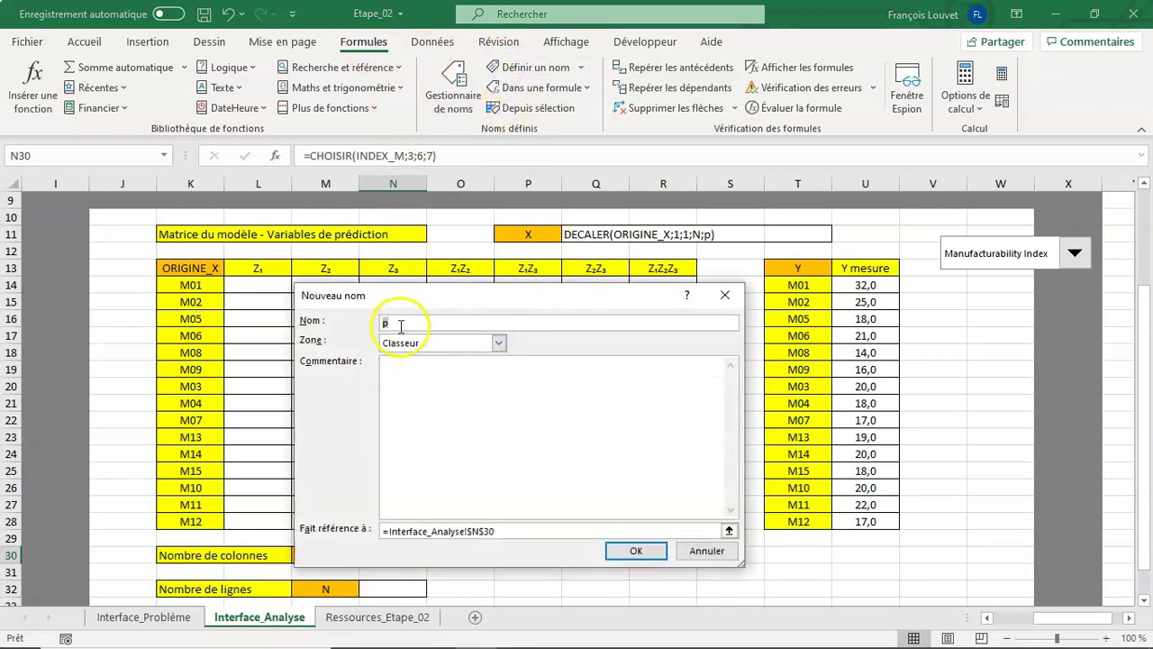
{"action": "left_click", "coordinate": [642, 553]}
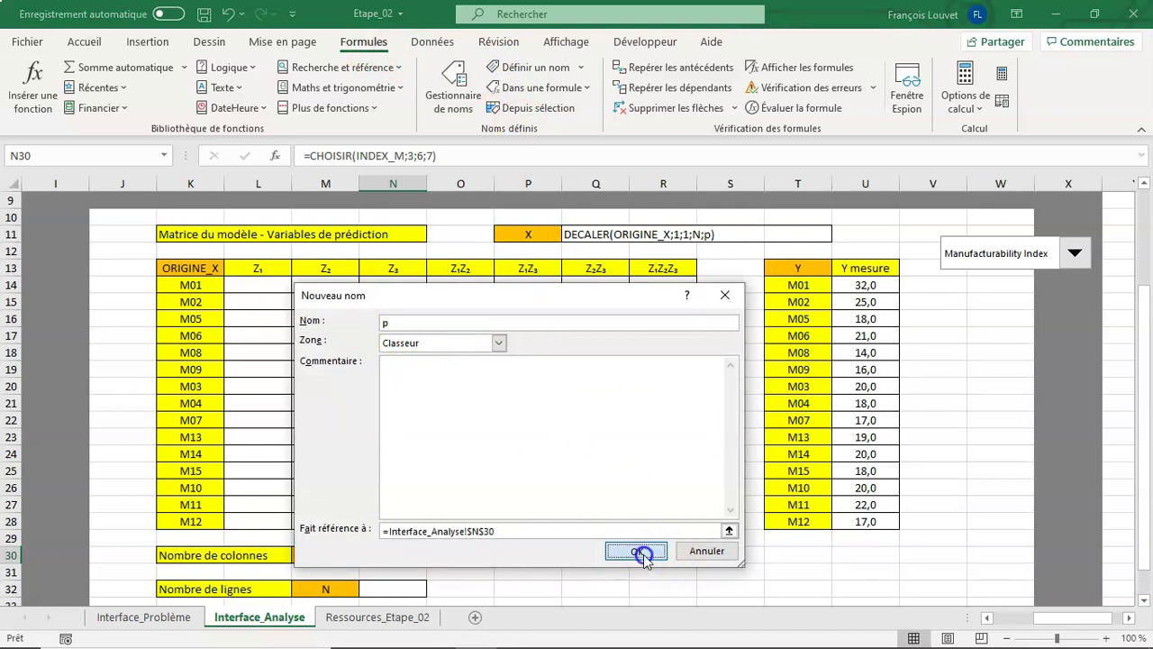
{"action": "left_click", "coordinate": [568, 555]}
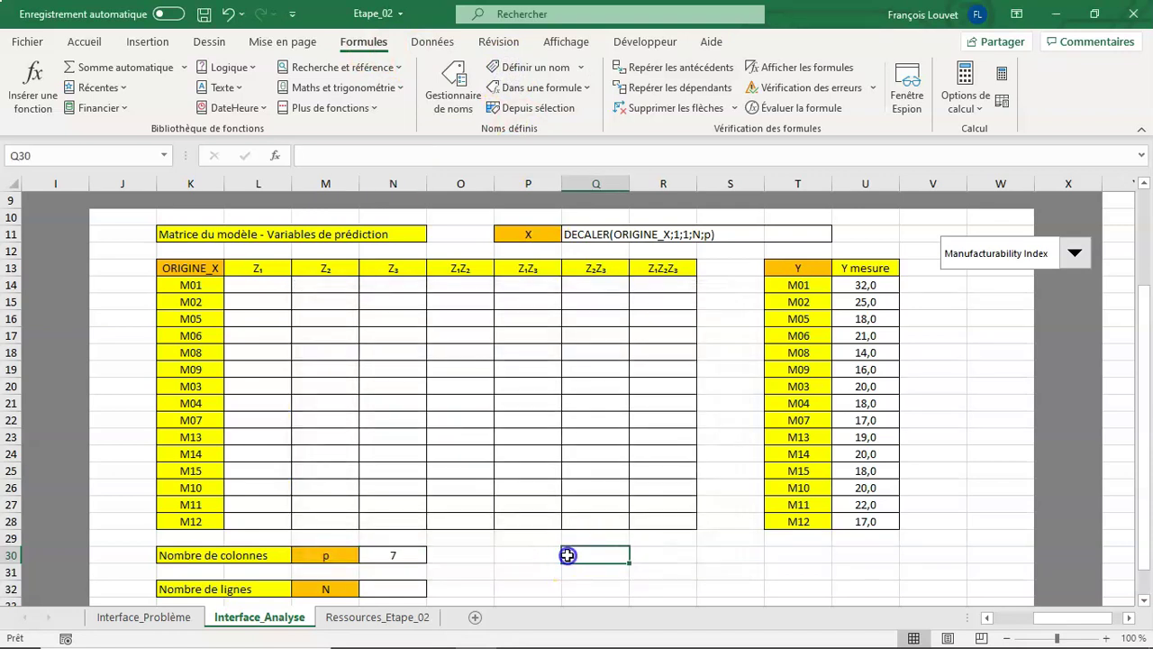
- Copy the model-choice combo box from Interface_Problème and paste it at P30 on Interface_Analyse
{"action": "left_click", "coordinate": [203, 616]}
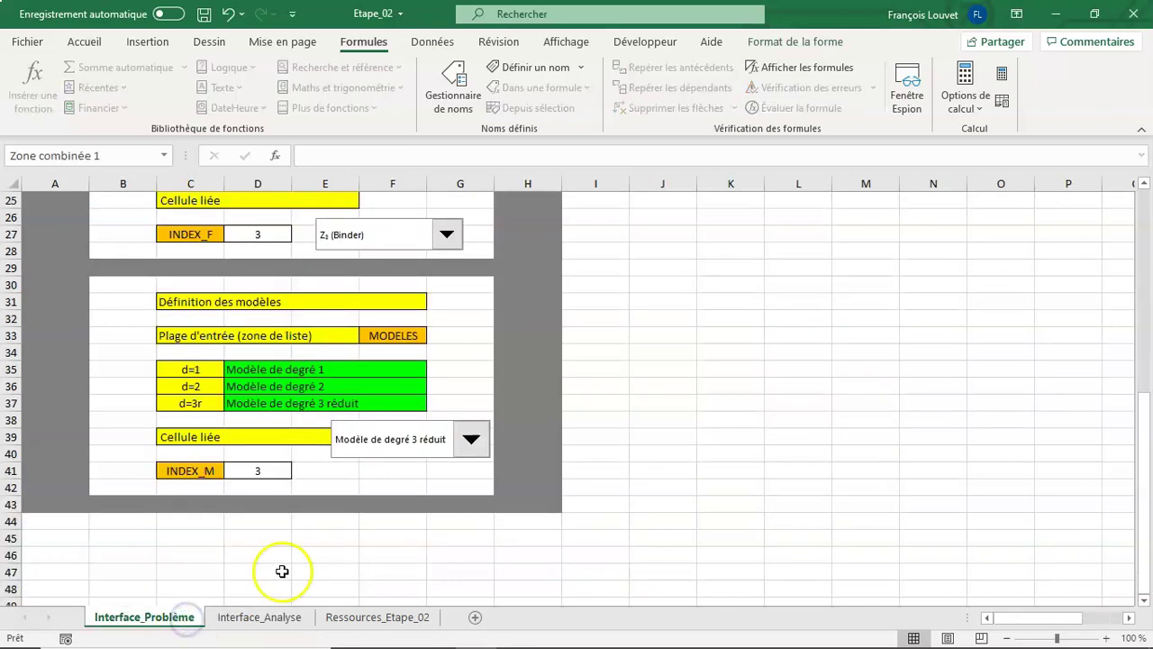
{"action": "right_click", "coordinate": [390, 446]}
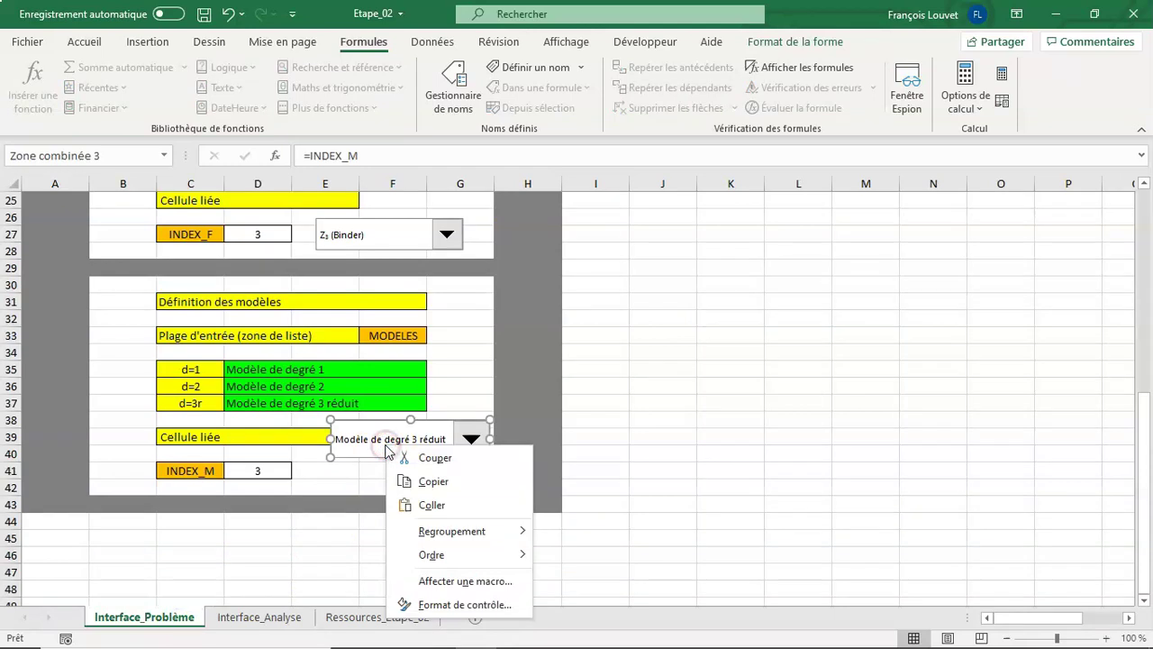
{"action": "left_click", "coordinate": [429, 484]}
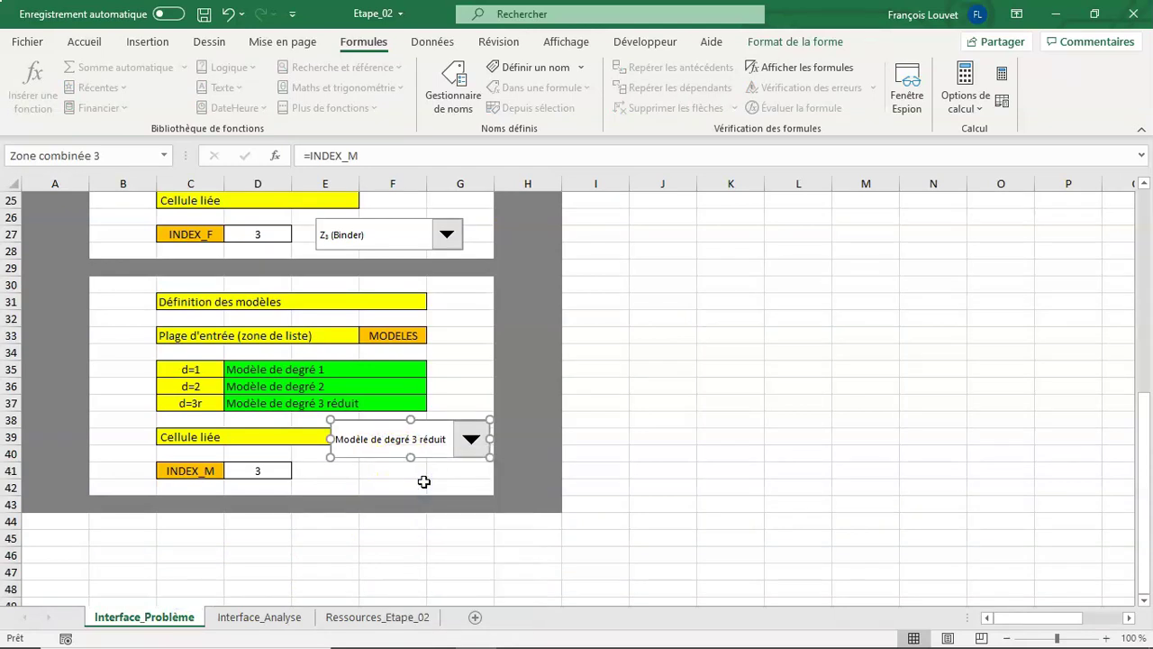
{"action": "left_click", "coordinate": [288, 617]}
{"action": "left_click", "coordinate": [527, 553]}
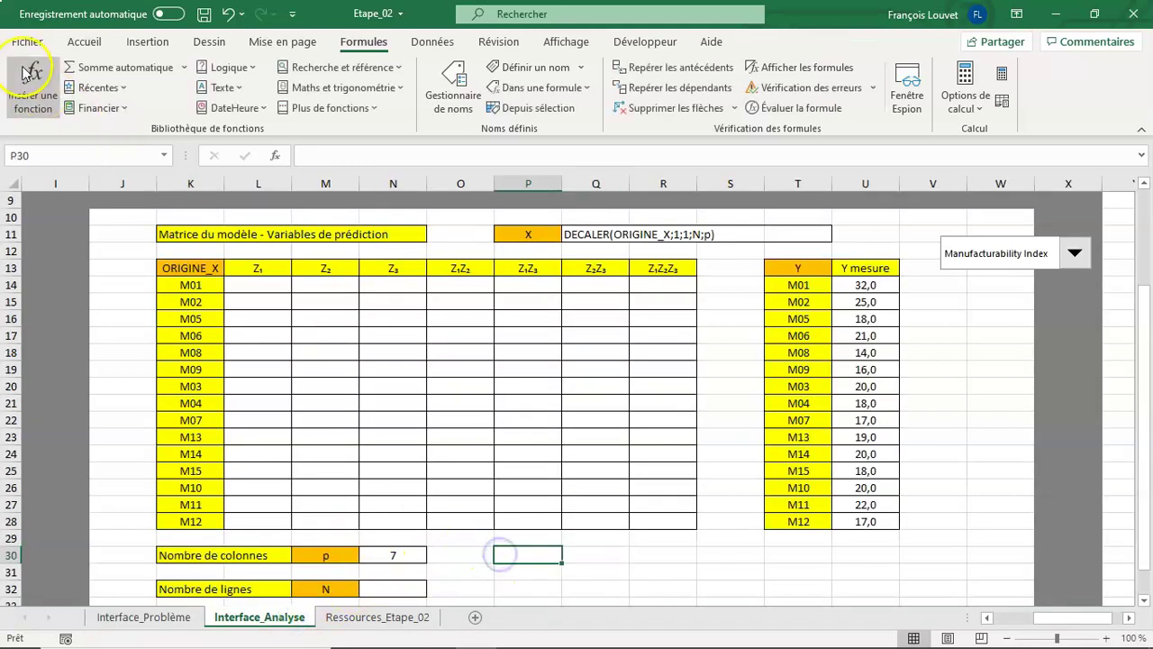
{"action": "left_click", "coordinate": [77, 42]}
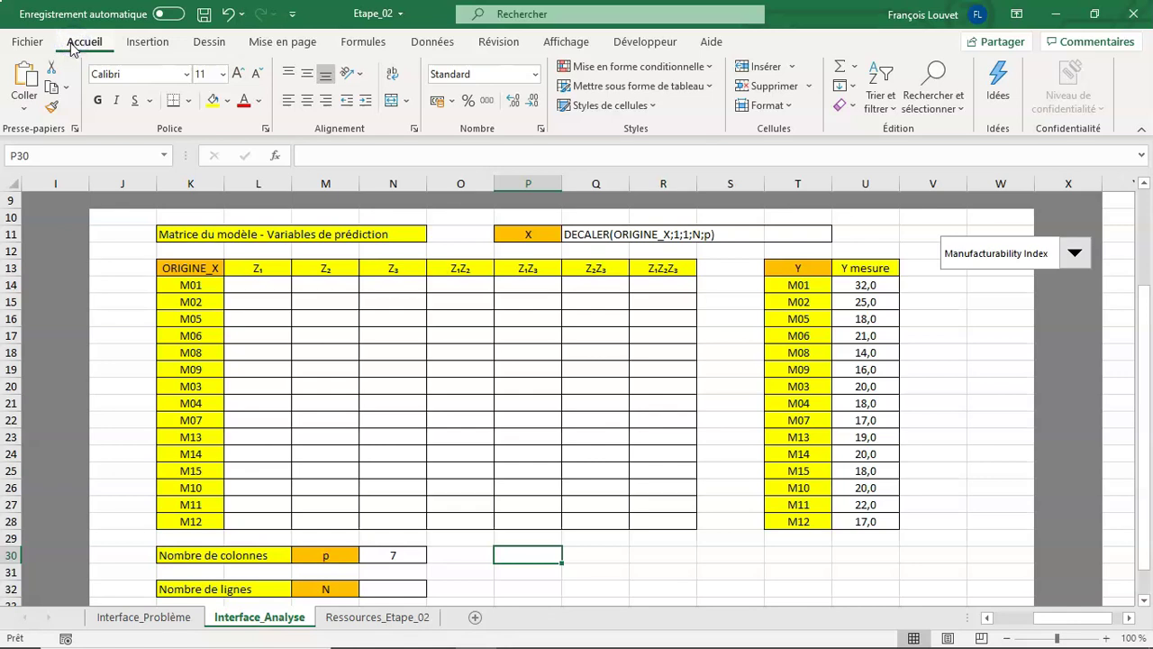
{"action": "left_click", "coordinate": [24, 80]}
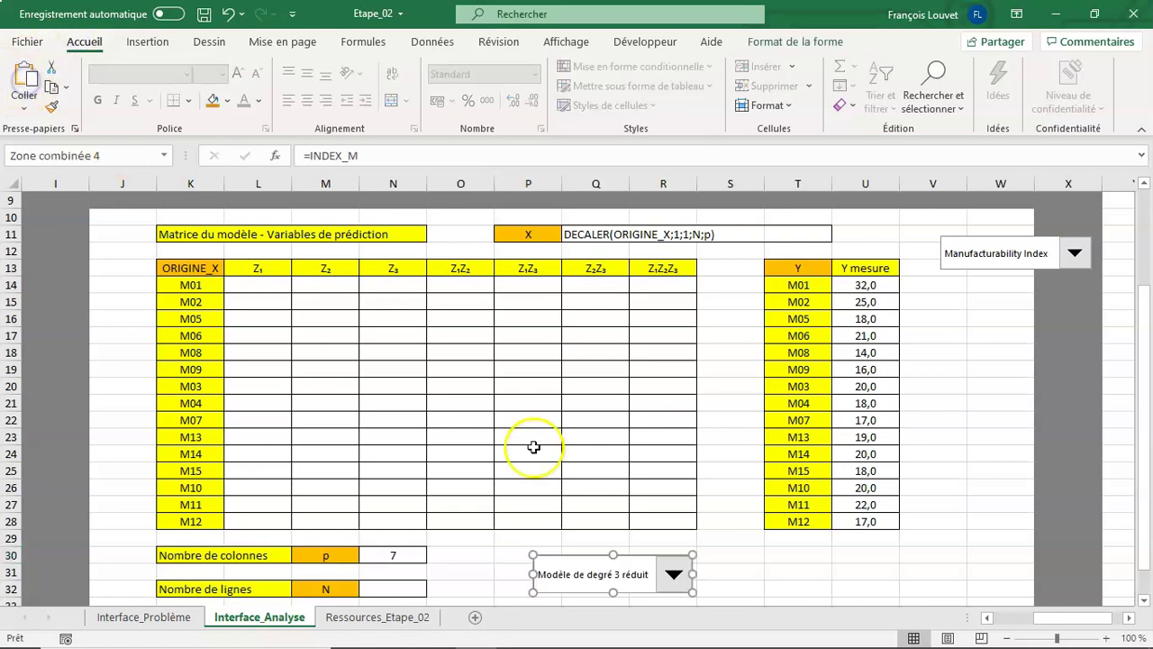
{"action": "left_click", "coordinate": [803, 596]}
- Switch the pasted combo through degrees 1, 2 and 3 réduit, checking p becomes 3, 6, 7
{"action": "left_click", "coordinate": [675, 575]}
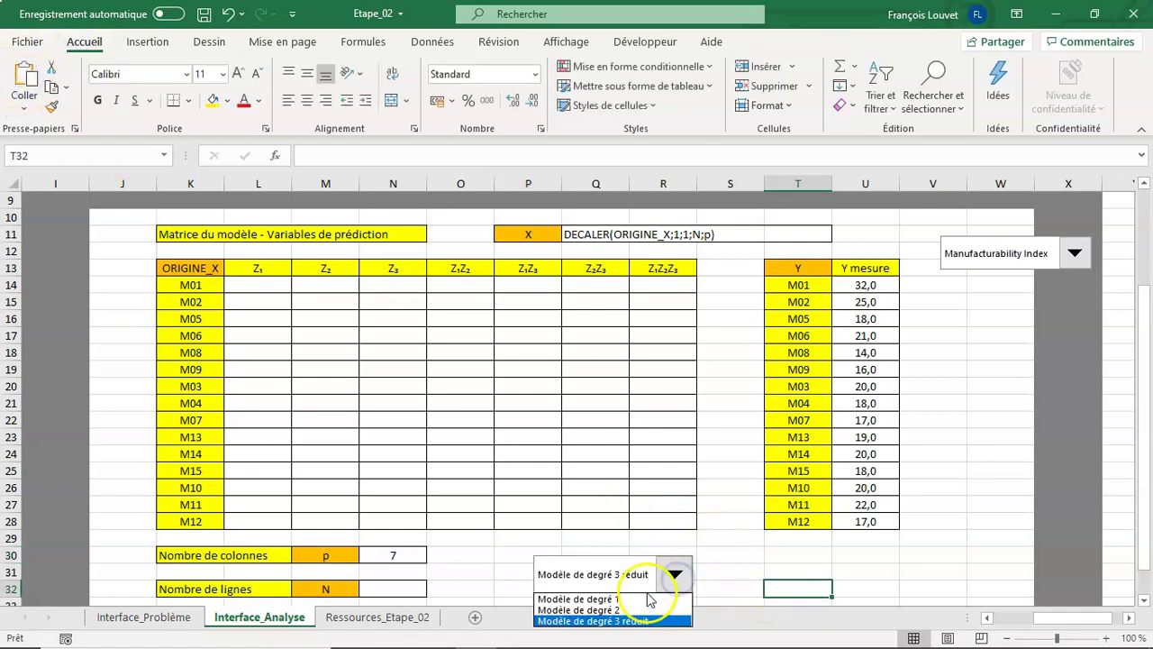
{"action": "left_click", "coordinate": [645, 598]}
{"action": "scroll", "coordinate": [692, 499], "scroll_direction": "down", "scroll_amount": 1}
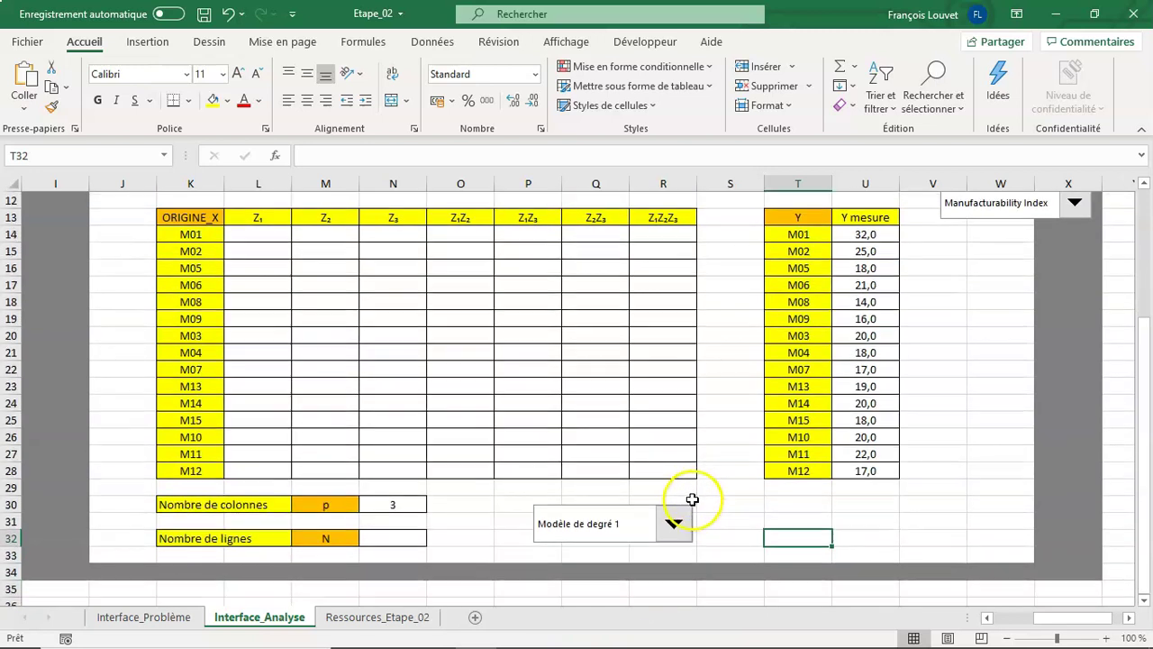
{"action": "left_click", "coordinate": [670, 528]}
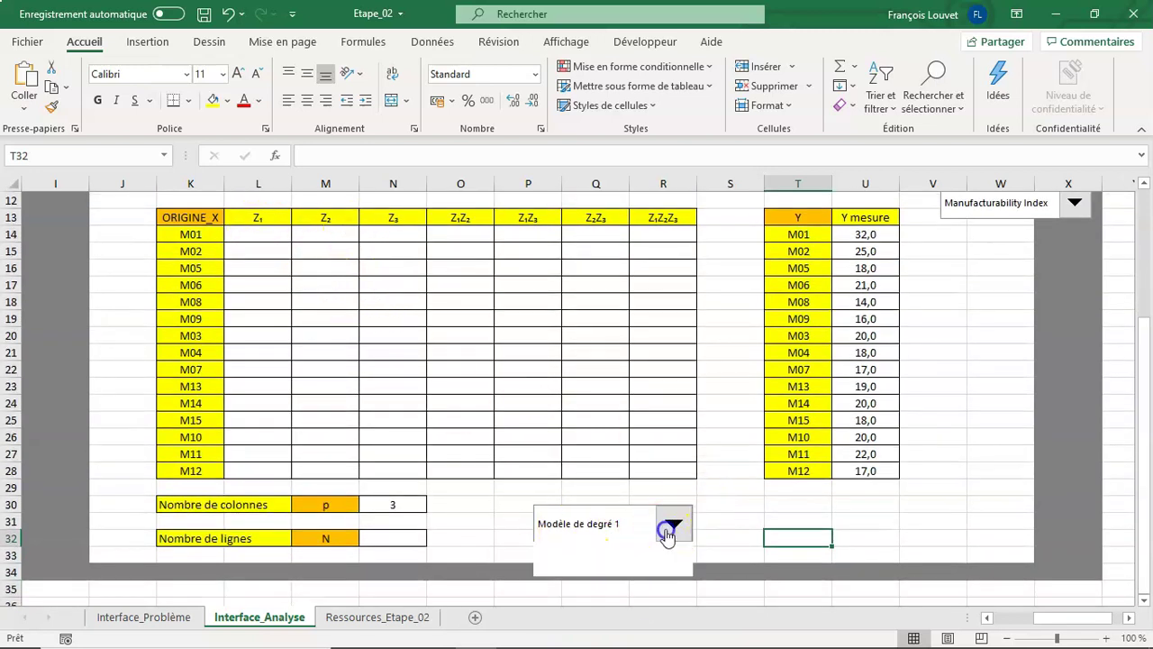
{"action": "left_click", "coordinate": [632, 558]}
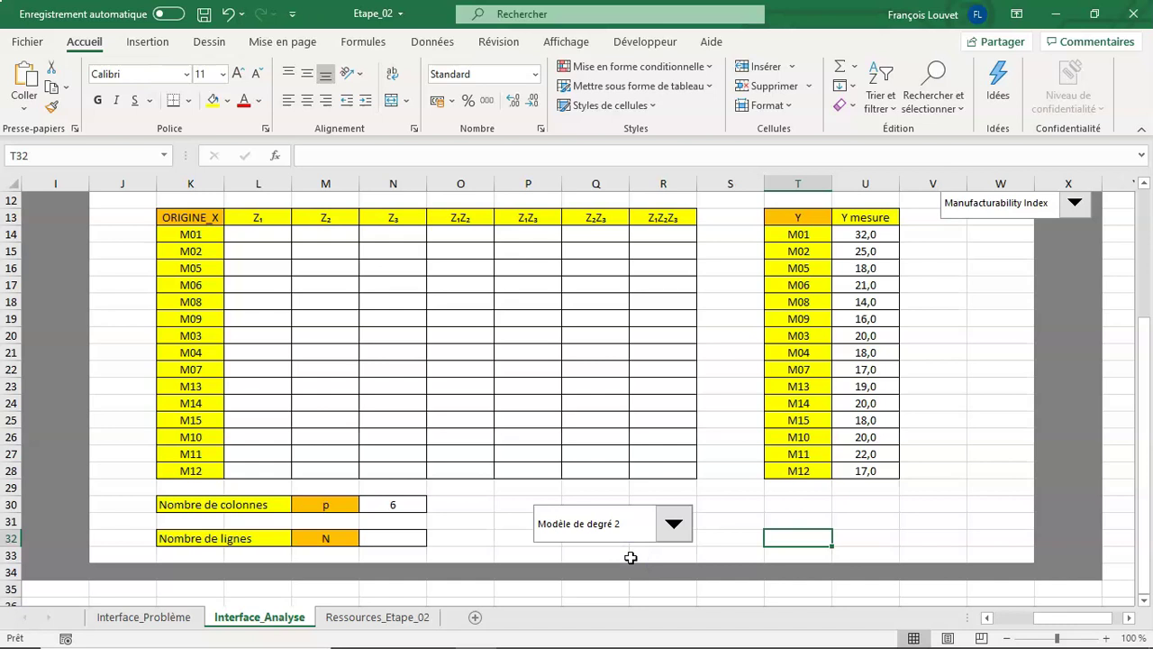
{"action": "left_click", "coordinate": [674, 524]}
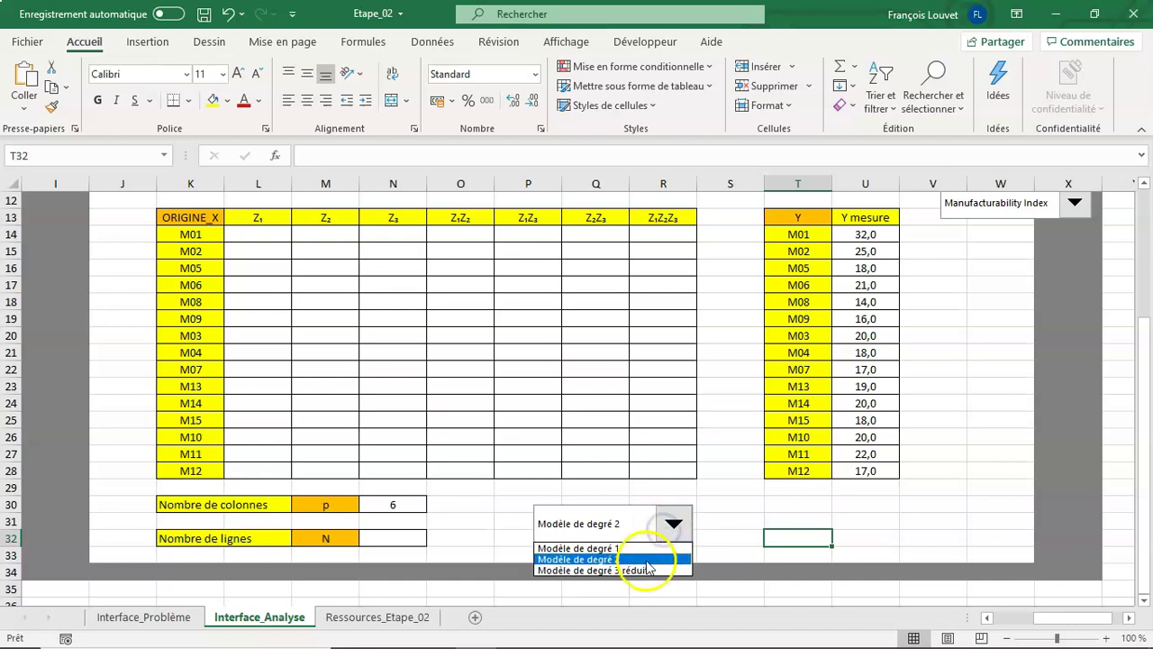
{"action": "left_click", "coordinate": [643, 569]}
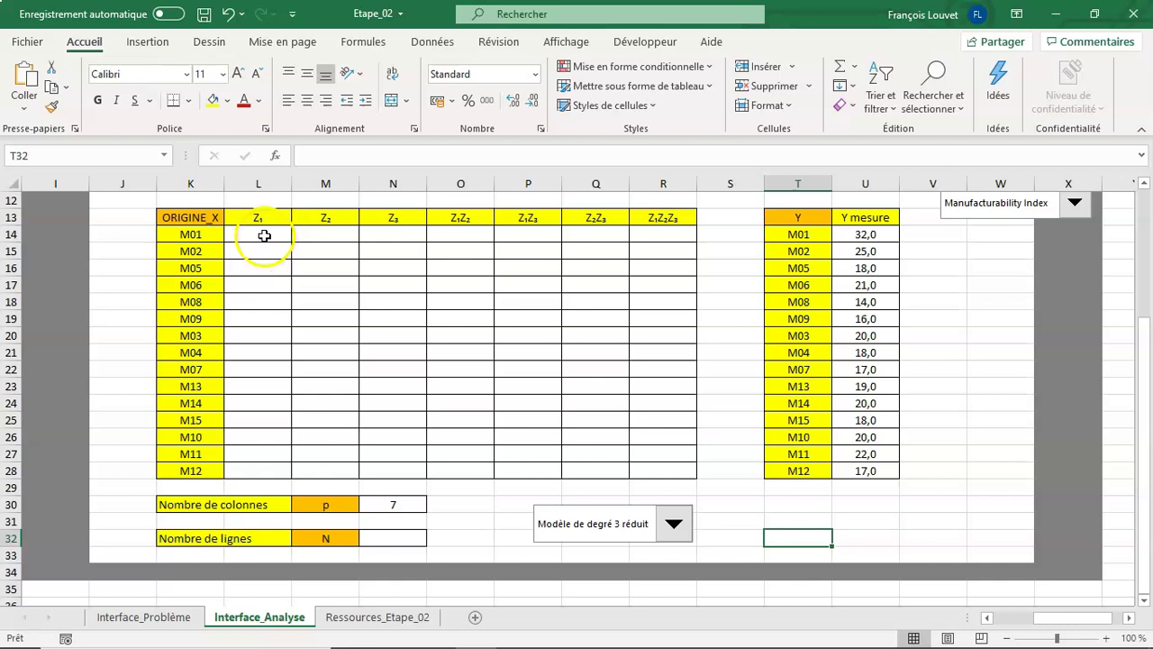
- Highlight the matrix's first row and Z1 column to gauge its rows, then select N32
{"action": "left_click_drag", "start_coordinate": [264, 235], "coordinate": [380, 233]}
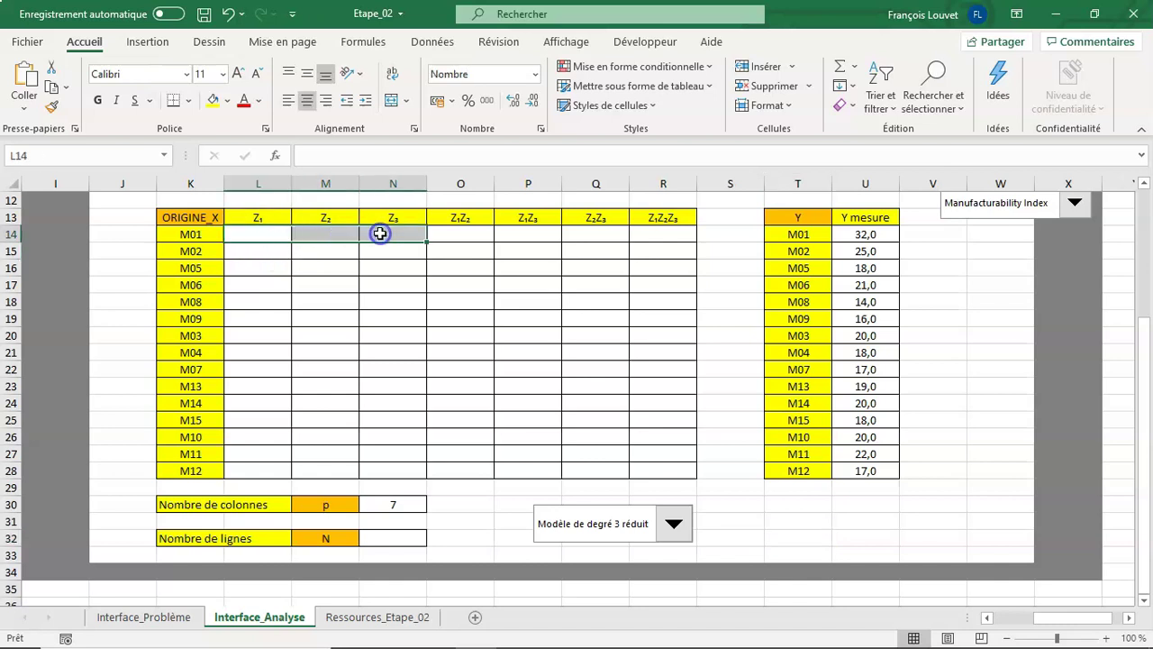
{"action": "left_click", "coordinate": [402, 535]}
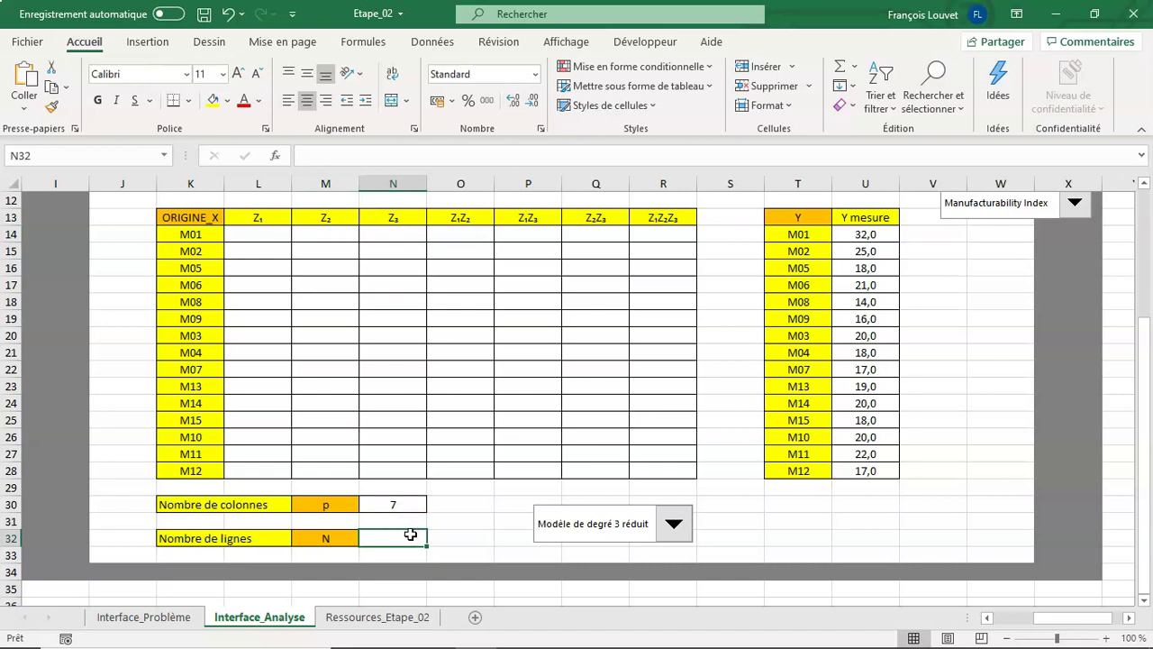
{"action": "left_click_drag", "start_coordinate": [259, 235], "coordinate": [269, 466]}
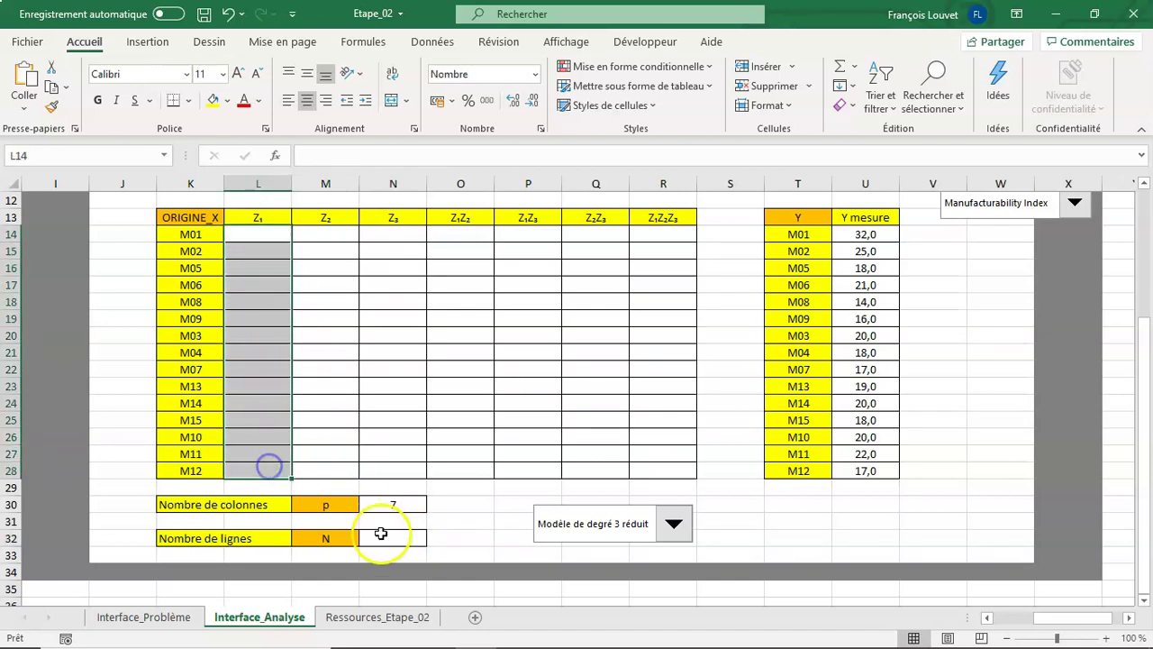
{"action": "left_click", "coordinate": [388, 541]}
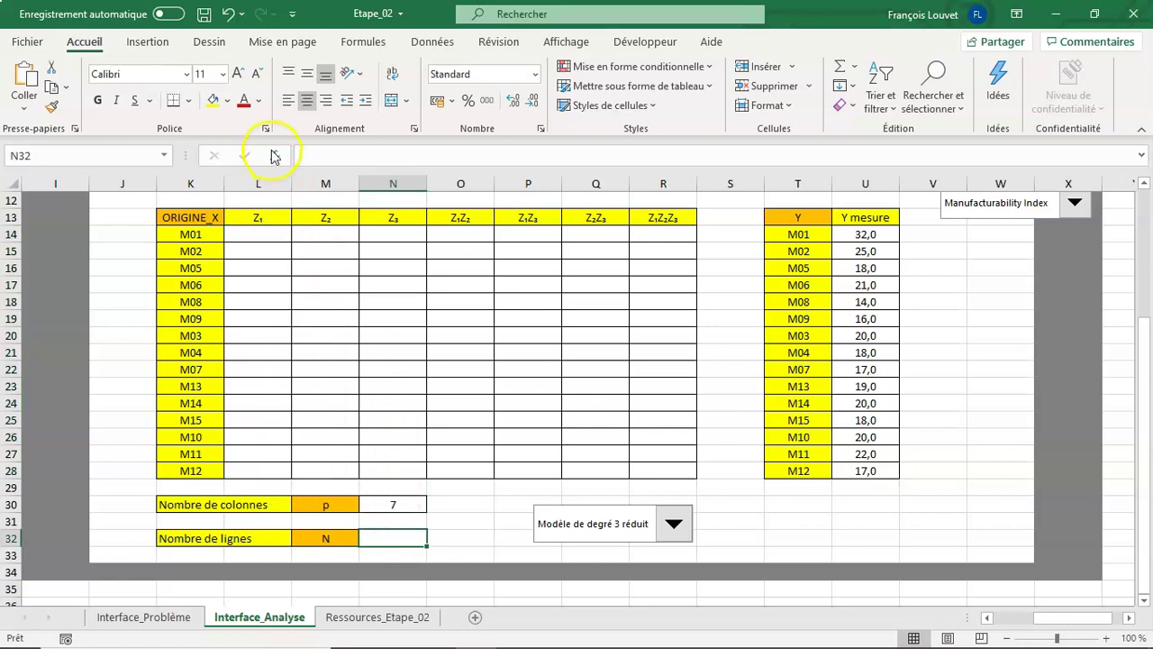
- Enter =LIGNES(PLEX) in N32 through the function picker, returning 15
{"action": "left_click", "coordinate": [361, 45]}
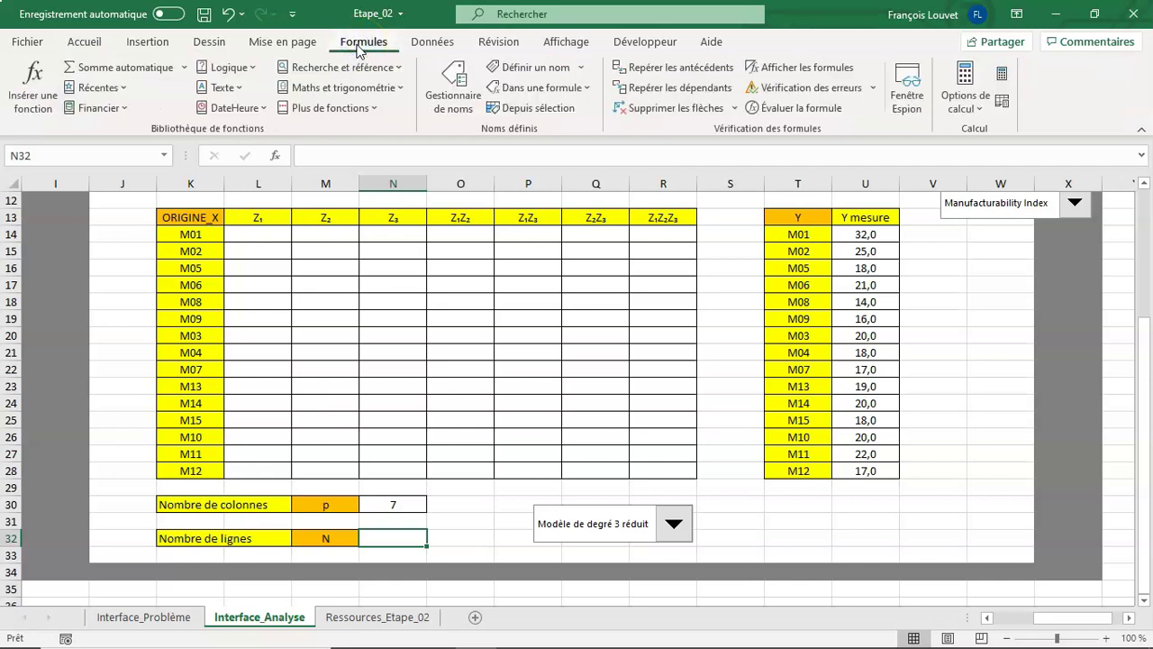
{"action": "left_click", "coordinate": [38, 80]}
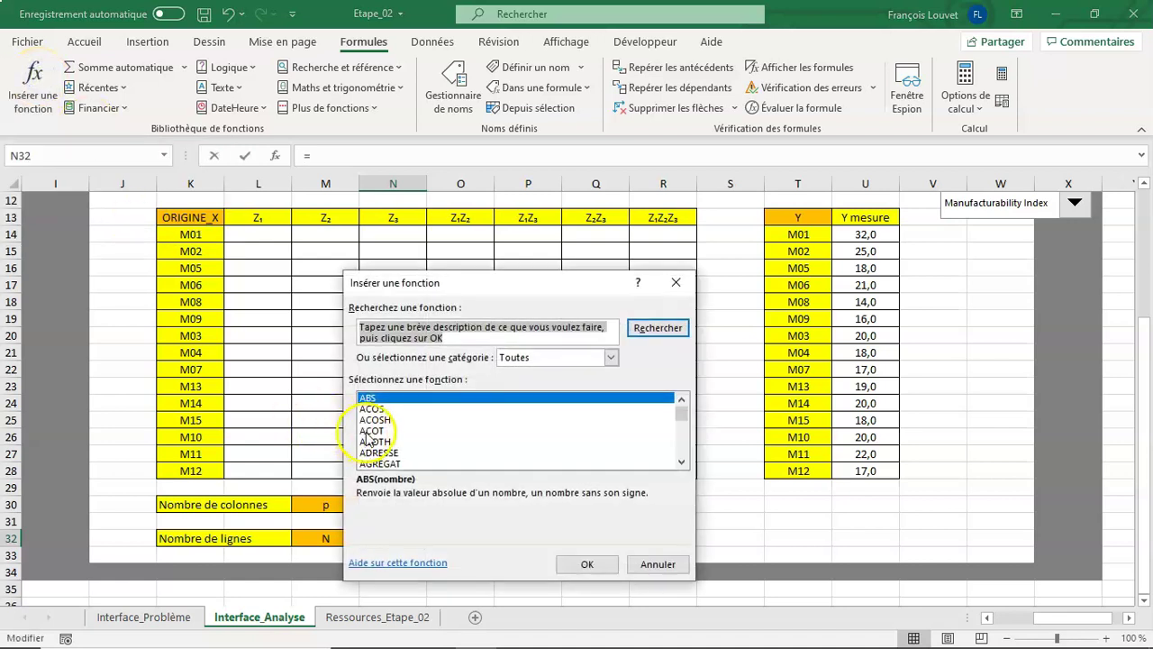
{"action": "left_click", "coordinate": [372, 420]}
{"action": "key", "text": "l"}
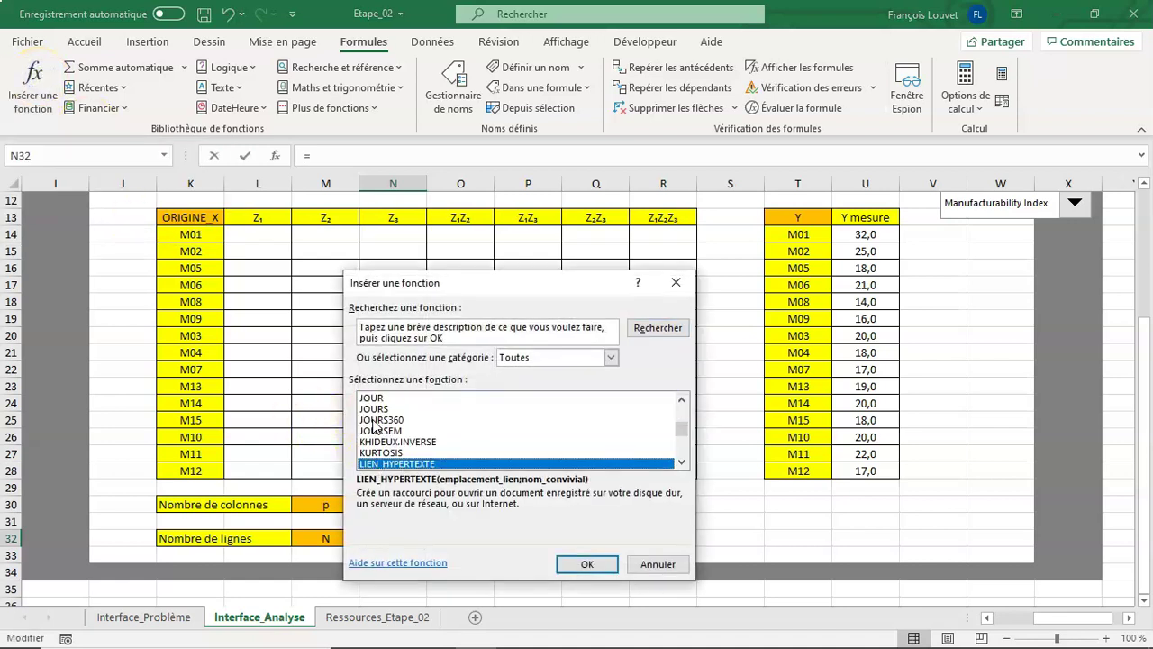
{"action": "scroll", "coordinate": [374, 428], "scroll_direction": "down", "scroll_amount": 1}
{"action": "left_click", "coordinate": [430, 453]}
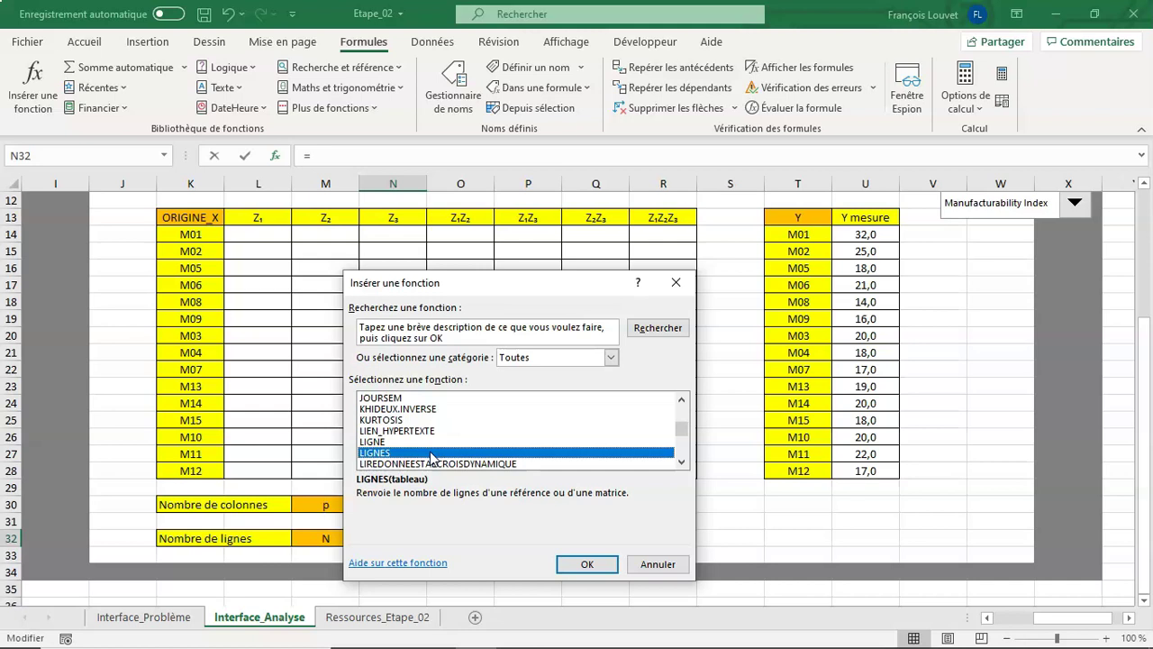
{"action": "double_click", "coordinate": [429, 453]}
{"action": "type", "text": "pl"}
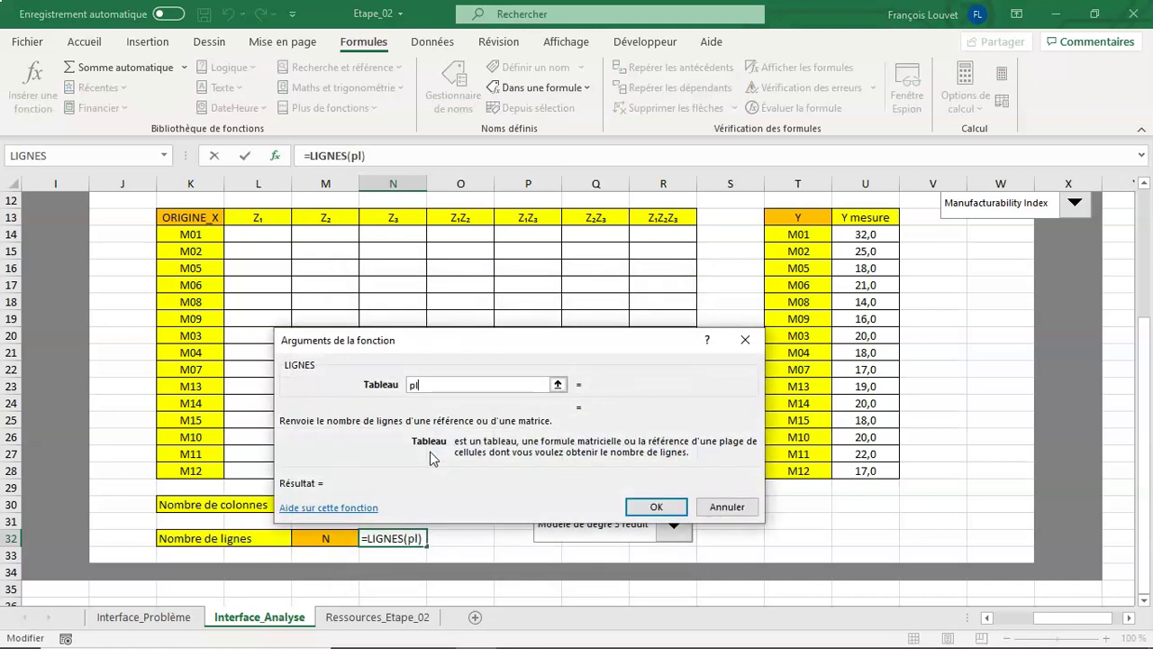
{"action": "type", "text": "ex"}
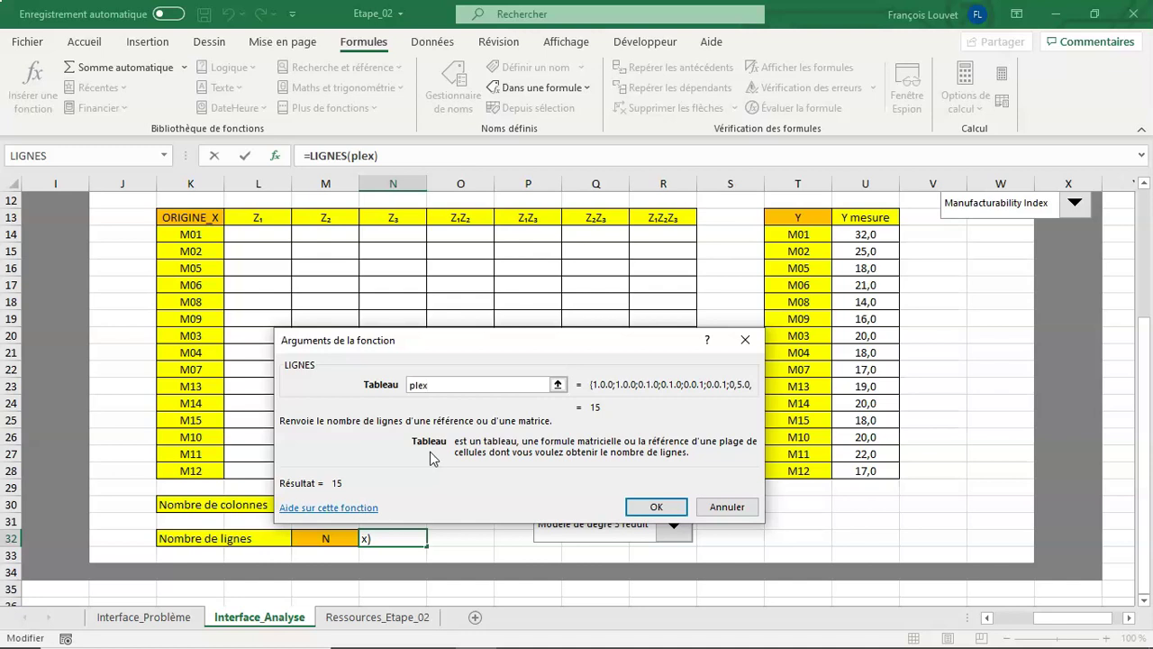
{"action": "left_click", "coordinate": [659, 510]}
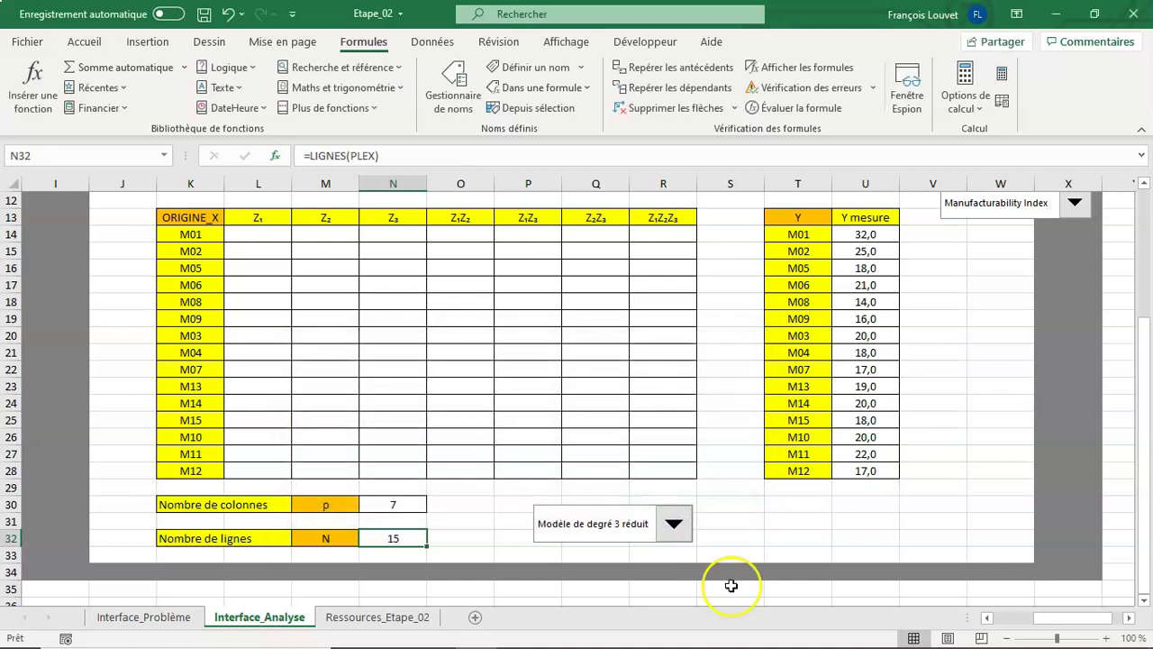
{"action": "left_click", "coordinate": [1053, 619]}
- Choose Modèle de degré 1 and mark L14:N28, its 15-by-3 matrix block
{"action": "left_click_drag", "start_coordinate": [1053, 620], "coordinate": [1014, 620]}
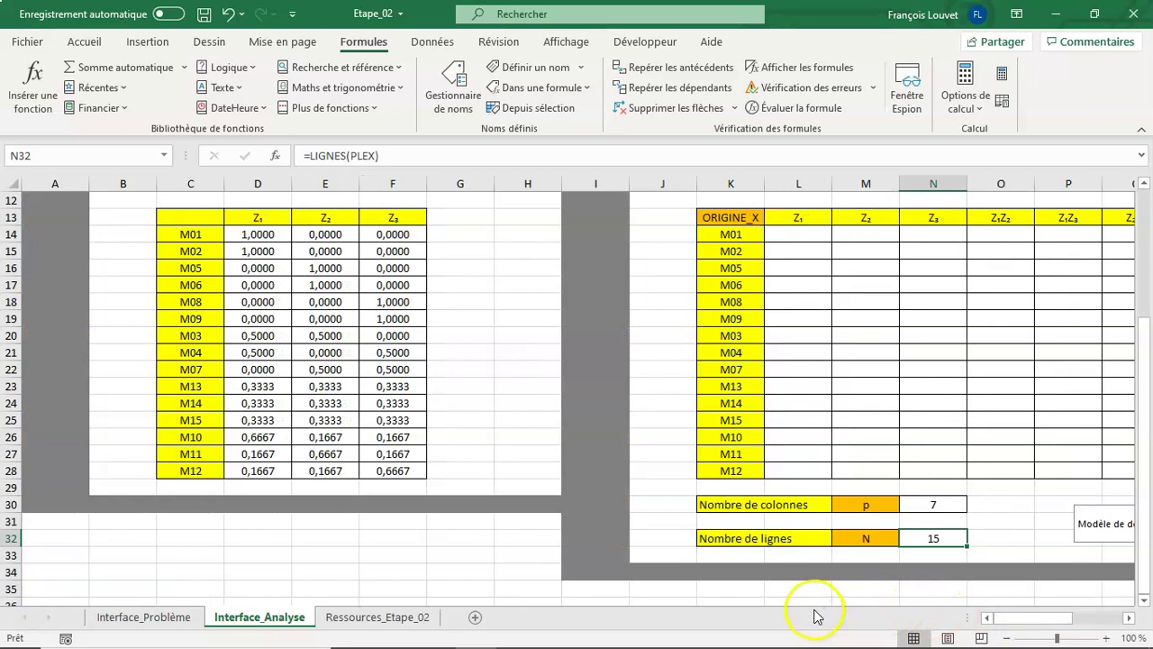
{"action": "left_click", "coordinate": [1127, 620]}
{"action": "left_click", "coordinate": [1127, 619]}
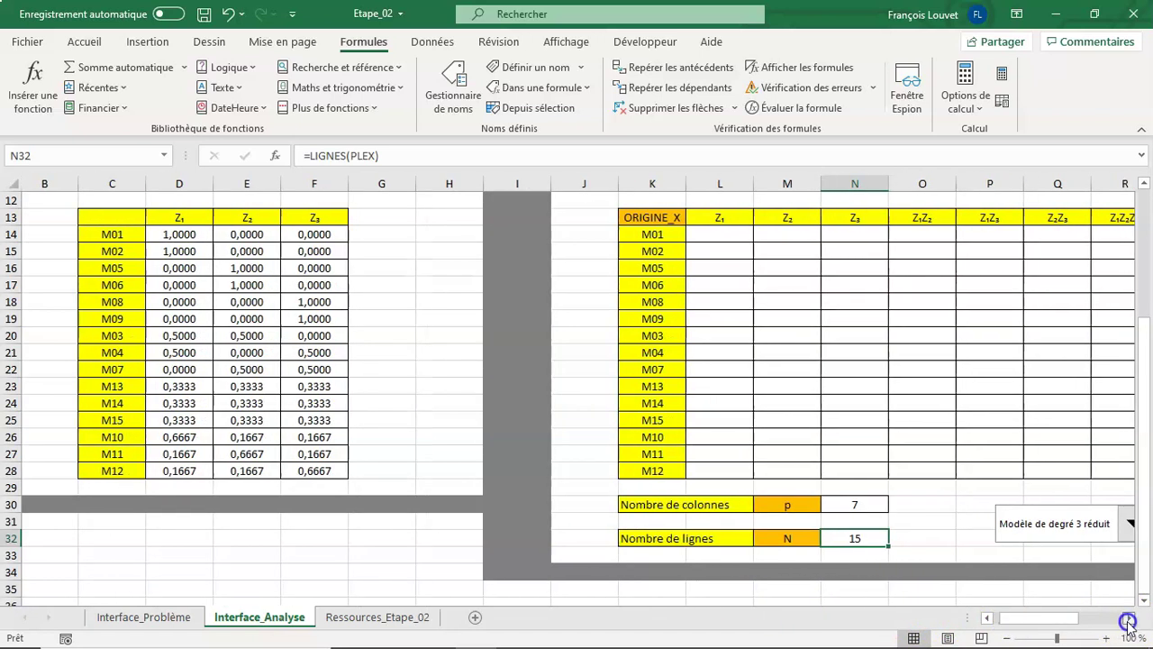
{"action": "left_click", "coordinate": [1127, 619]}
{"action": "left_click", "coordinate": [1011, 531]}
{"action": "left_click", "coordinate": [973, 547]}
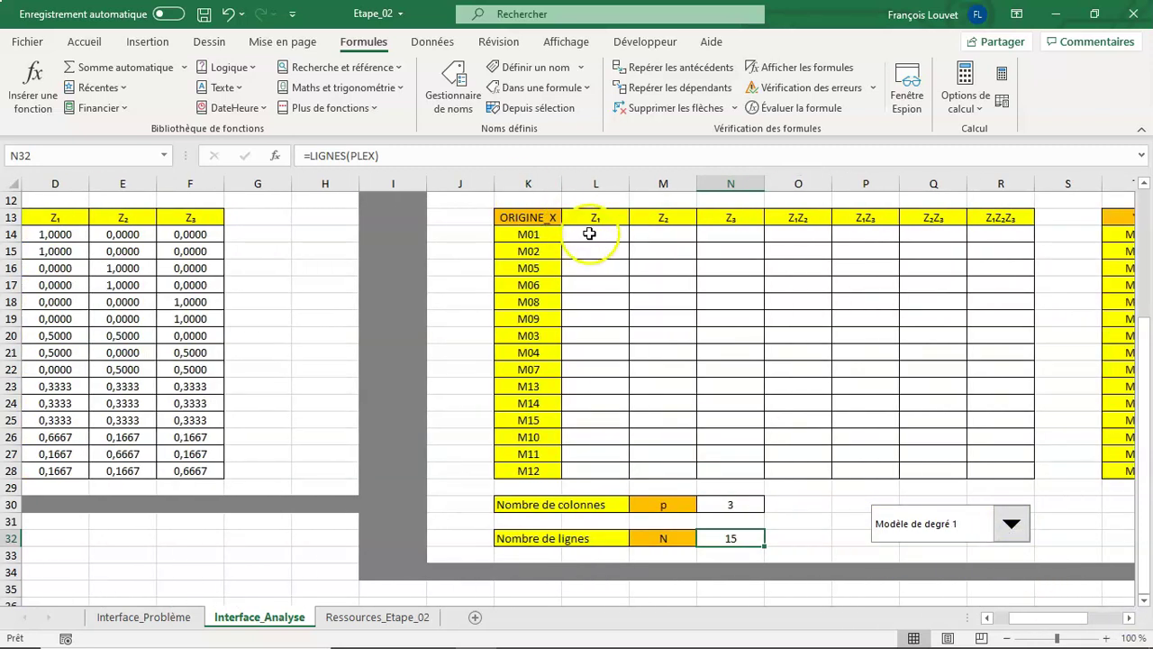
{"action": "left_click_drag", "start_coordinate": [590, 233], "coordinate": [726, 327]}
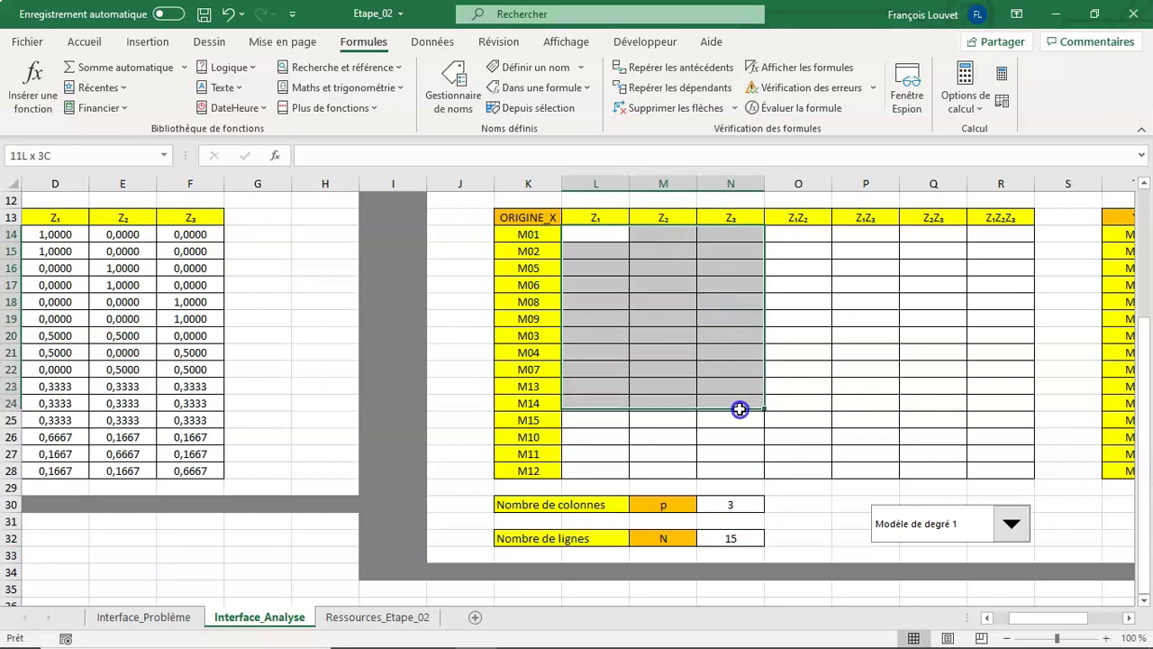
{"action": "left_click_drag", "start_coordinate": [725, 327], "coordinate": [748, 470]}
- Choose Modèle de degré 2 and mark L14:Q28, then return to Modèle de degré 3 réduit
{"action": "left_click", "coordinate": [999, 523]}
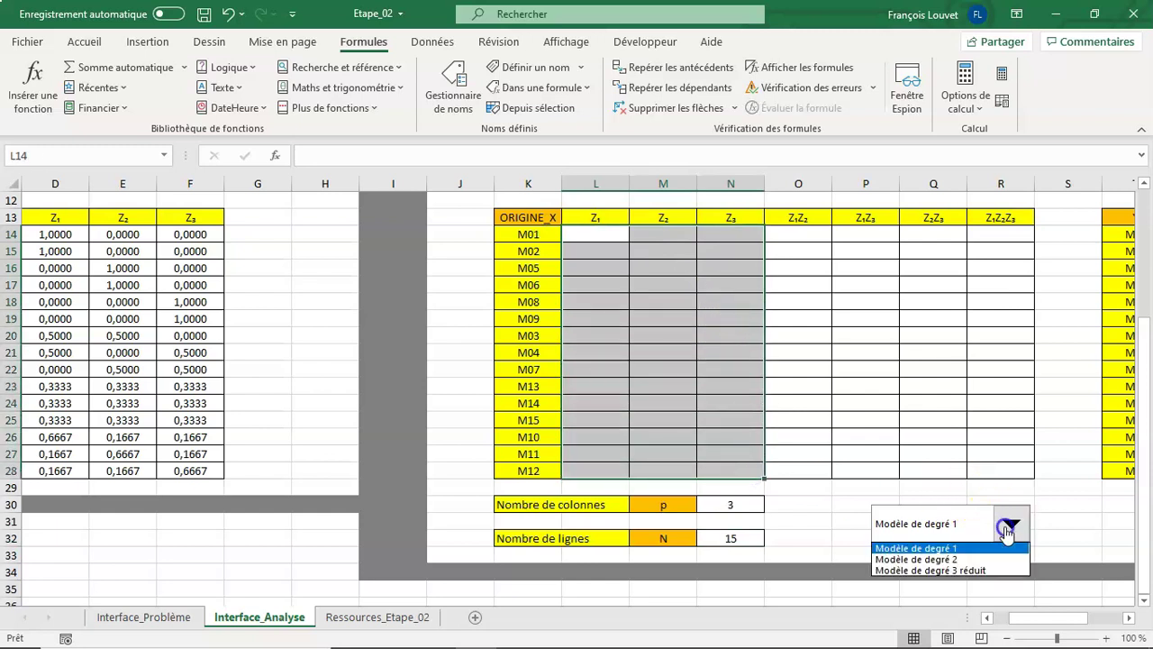
{"action": "left_click", "coordinate": [971, 559]}
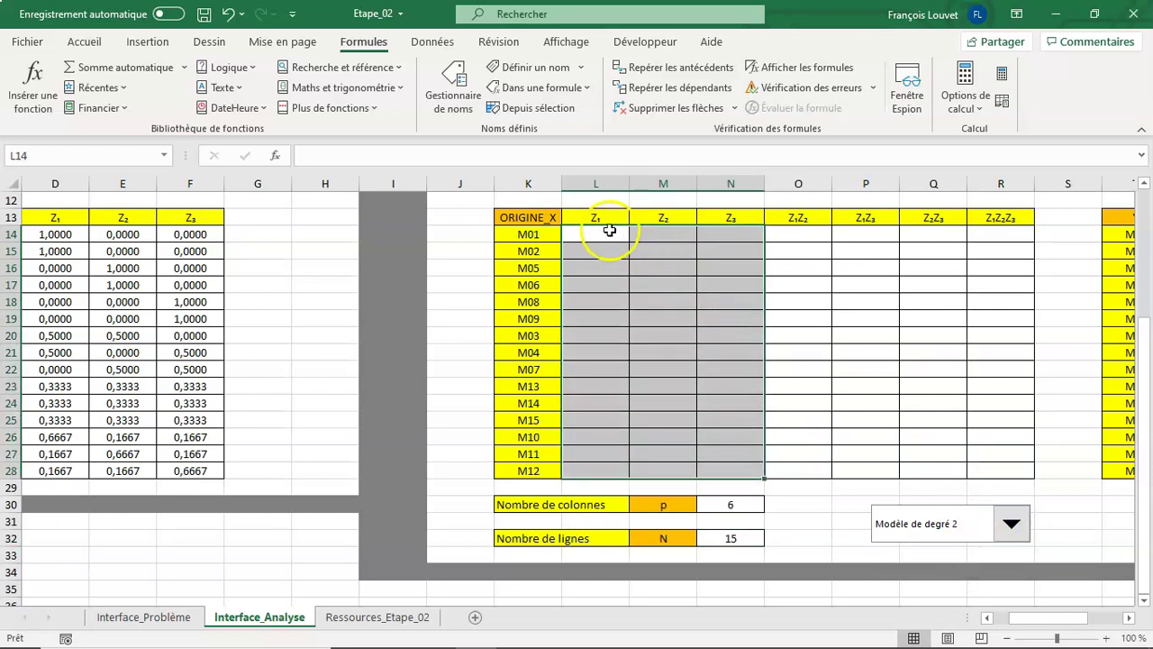
{"action": "left_click_drag", "start_coordinate": [602, 231], "coordinate": [942, 477]}
{"action": "left_click", "coordinate": [1011, 523]}
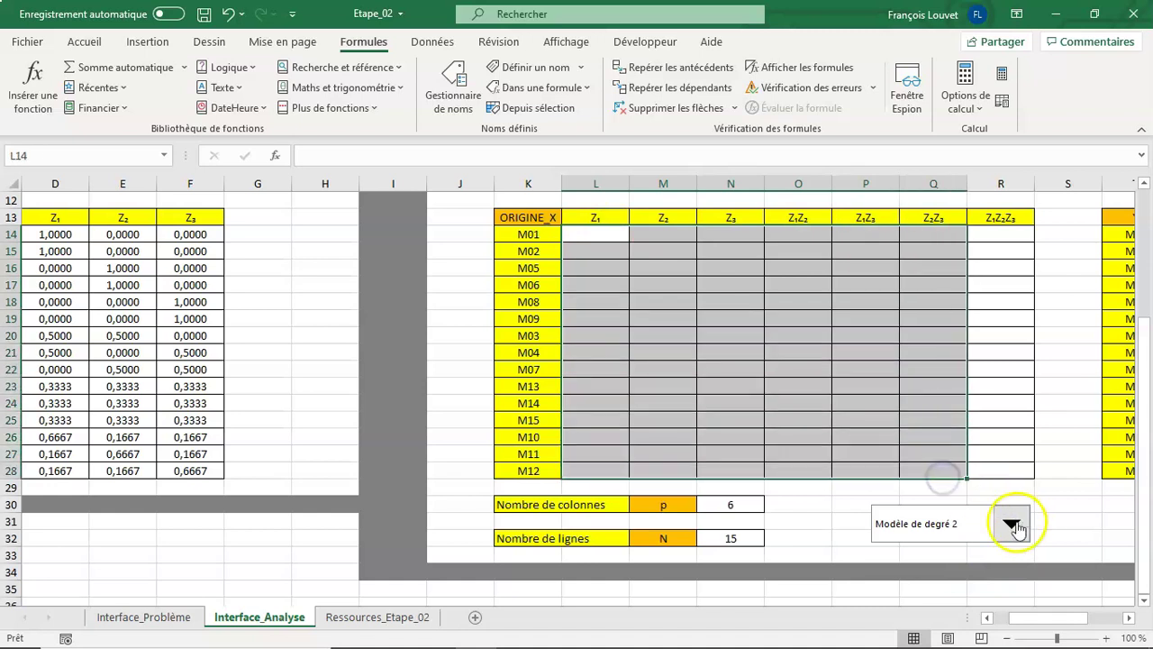
{"action": "left_click", "coordinate": [973, 570]}
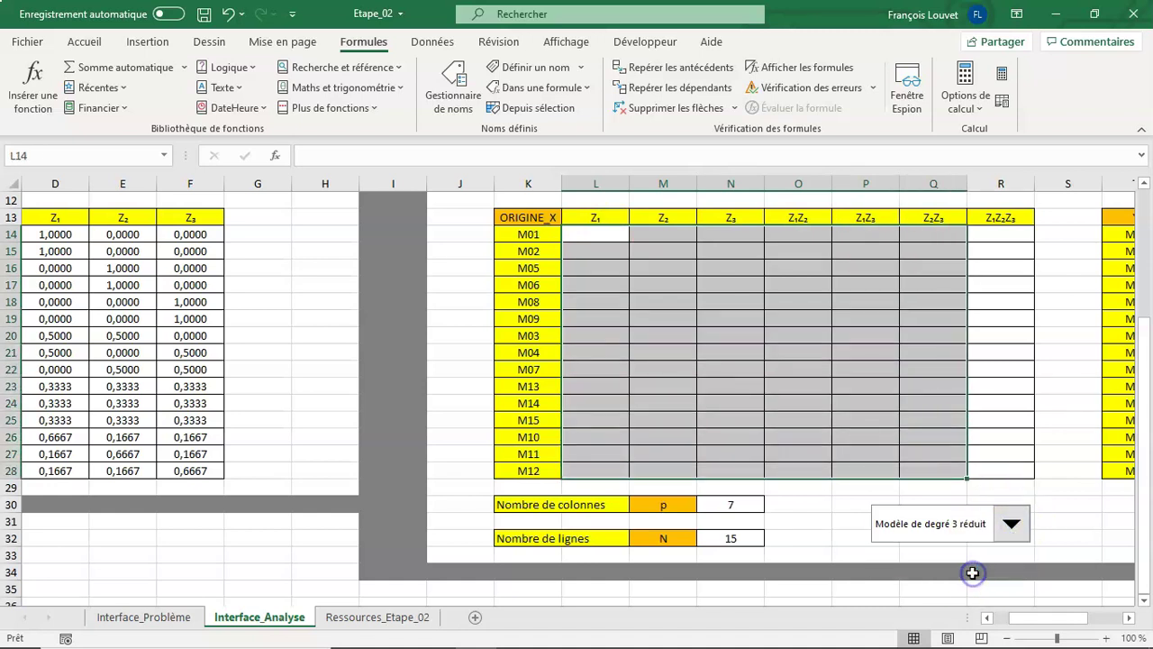
{"action": "left_click", "coordinate": [849, 432]}
- Set the measured response to Burning Rate so the Y mesure values update
{"action": "scroll", "coordinate": [791, 396], "scroll_direction": "up", "scroll_amount": 4}
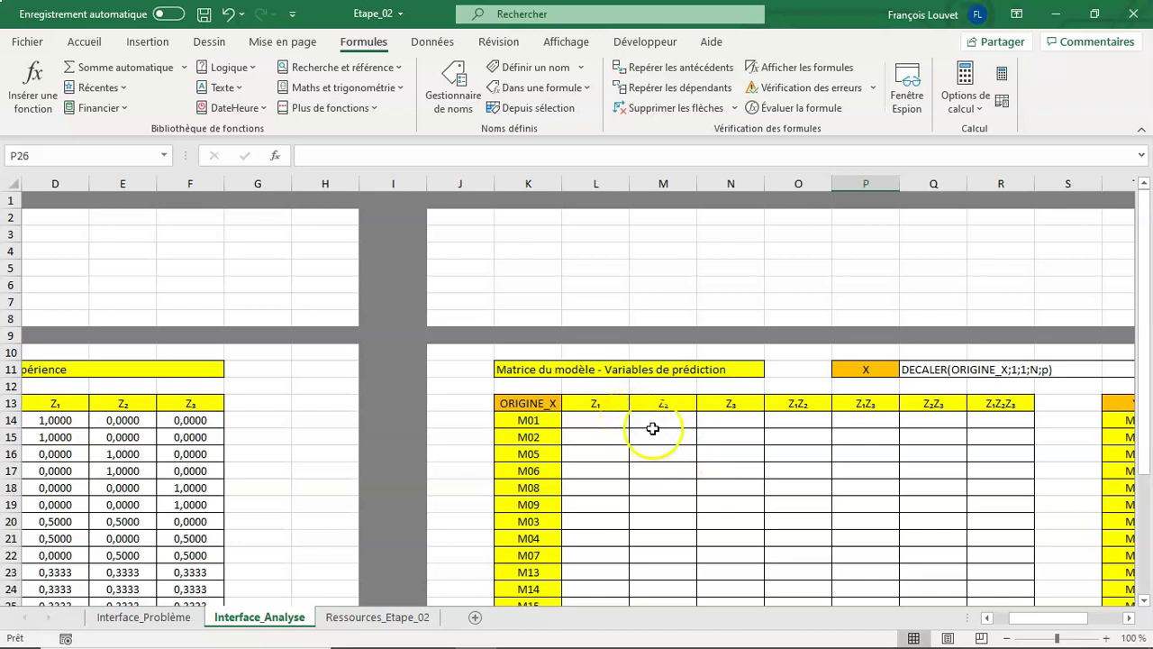
{"action": "left_click", "coordinate": [1127, 618]}
{"action": "left_click", "coordinate": [1128, 618]}
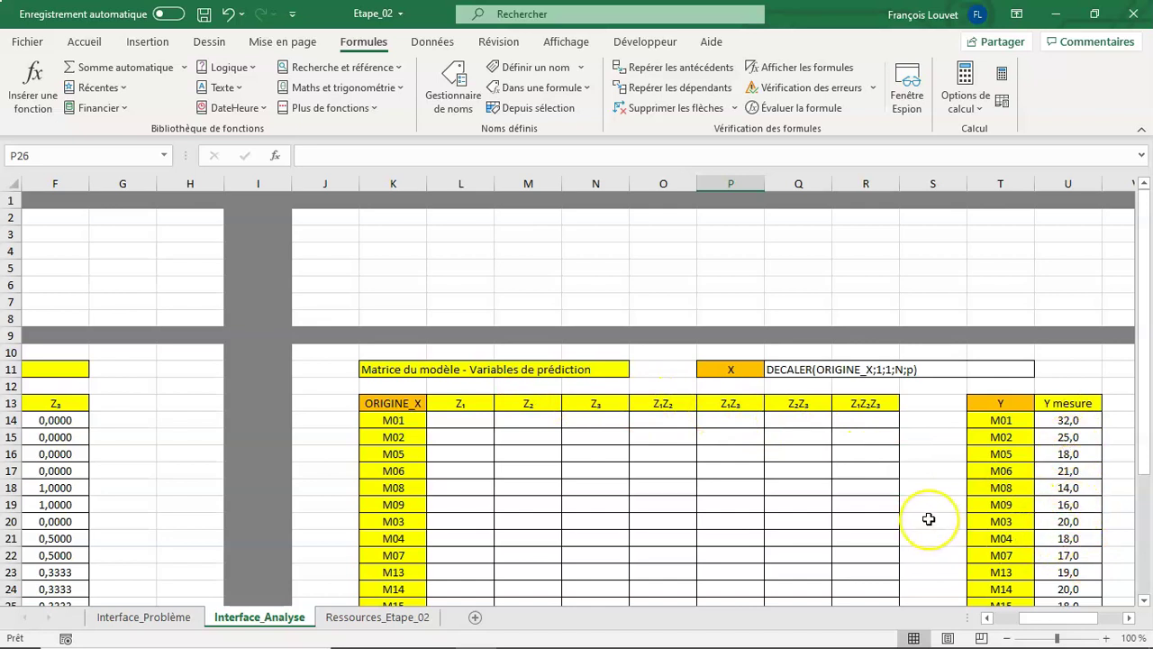
{"action": "scroll", "coordinate": [928, 518], "scroll_direction": "down", "scroll_amount": 2}
{"action": "scroll", "coordinate": [928, 519], "scroll_direction": "down", "scroll_amount": 1}
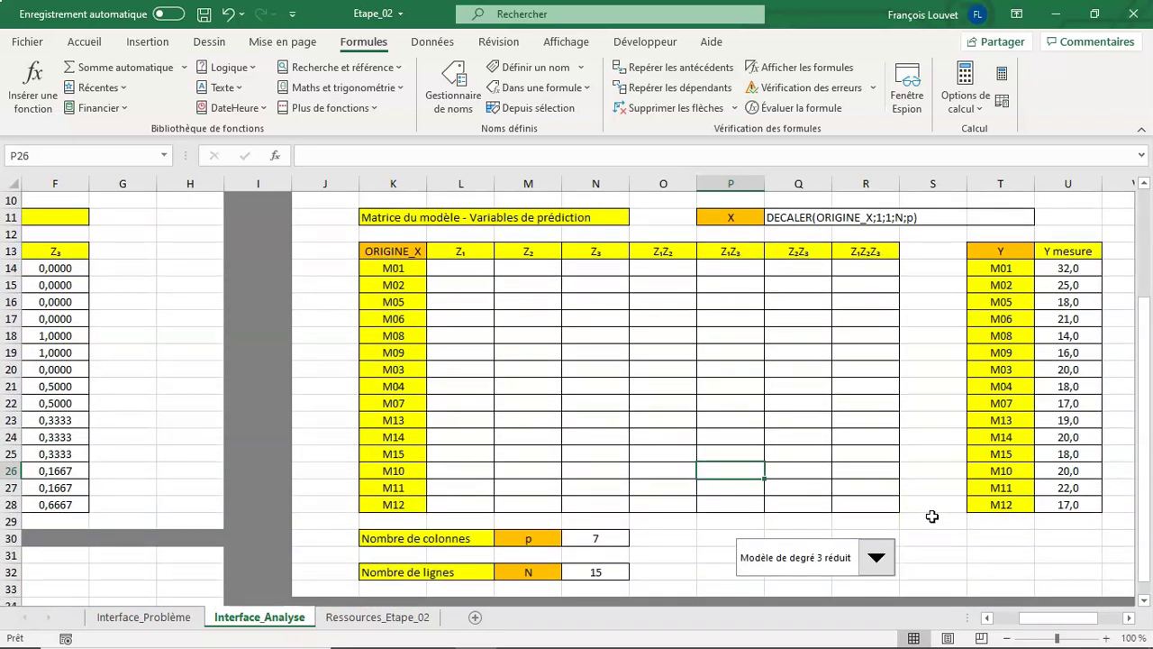
{"action": "left_click", "coordinate": [1127, 617]}
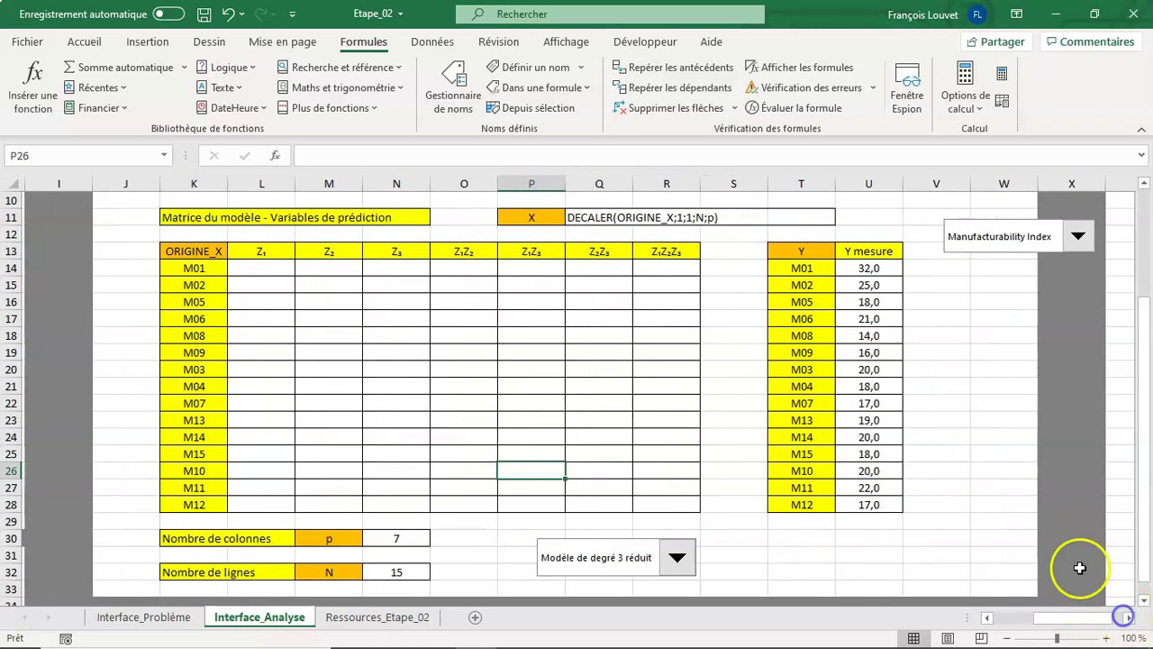
{"action": "left_click", "coordinate": [1078, 236]}
{"action": "left_click", "coordinate": [1026, 253]}
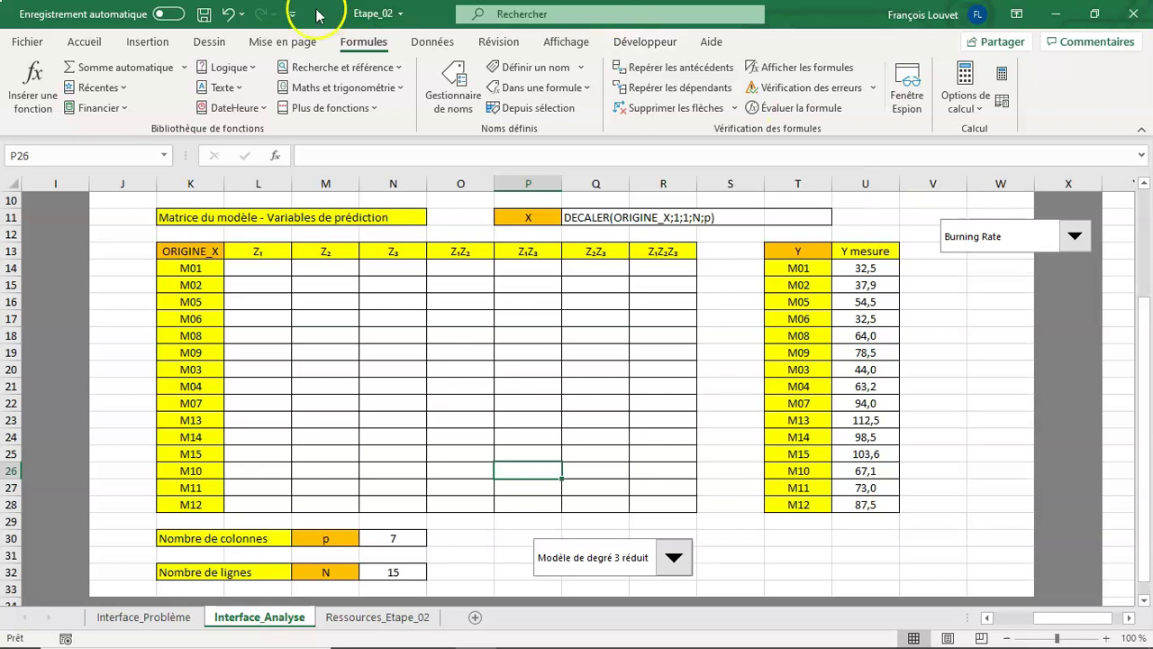
- Save the workbook and select cell L14 to begin the Z₁ column
{"action": "left_click", "coordinate": [203, 13]}
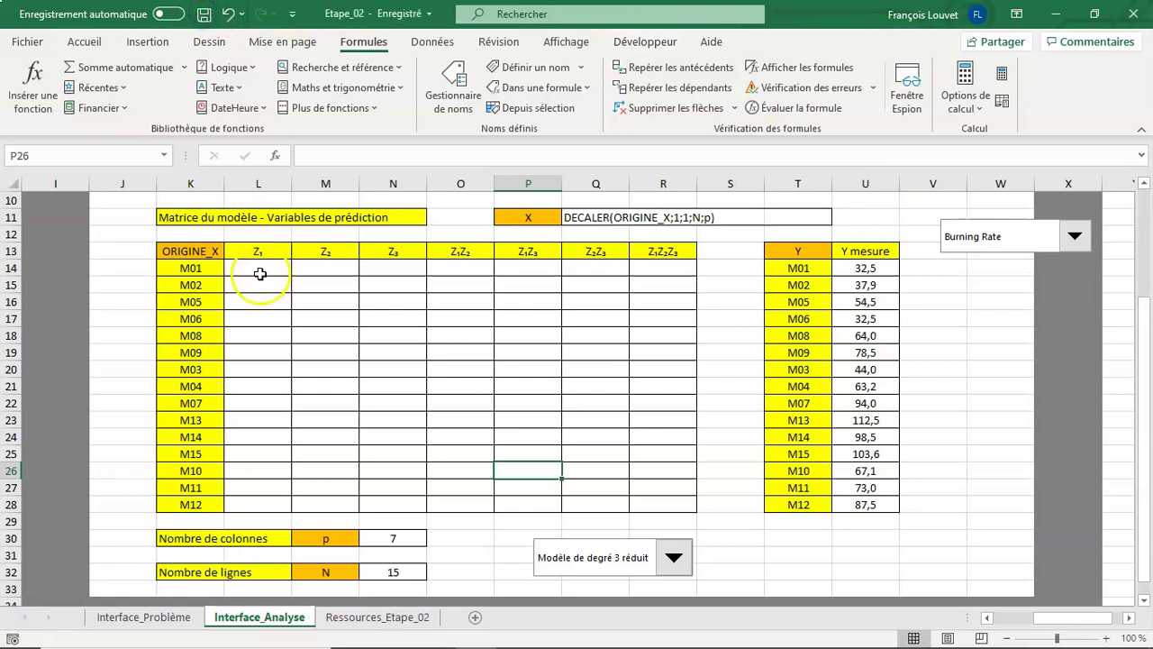
{"action": "left_click", "coordinate": [260, 271]}
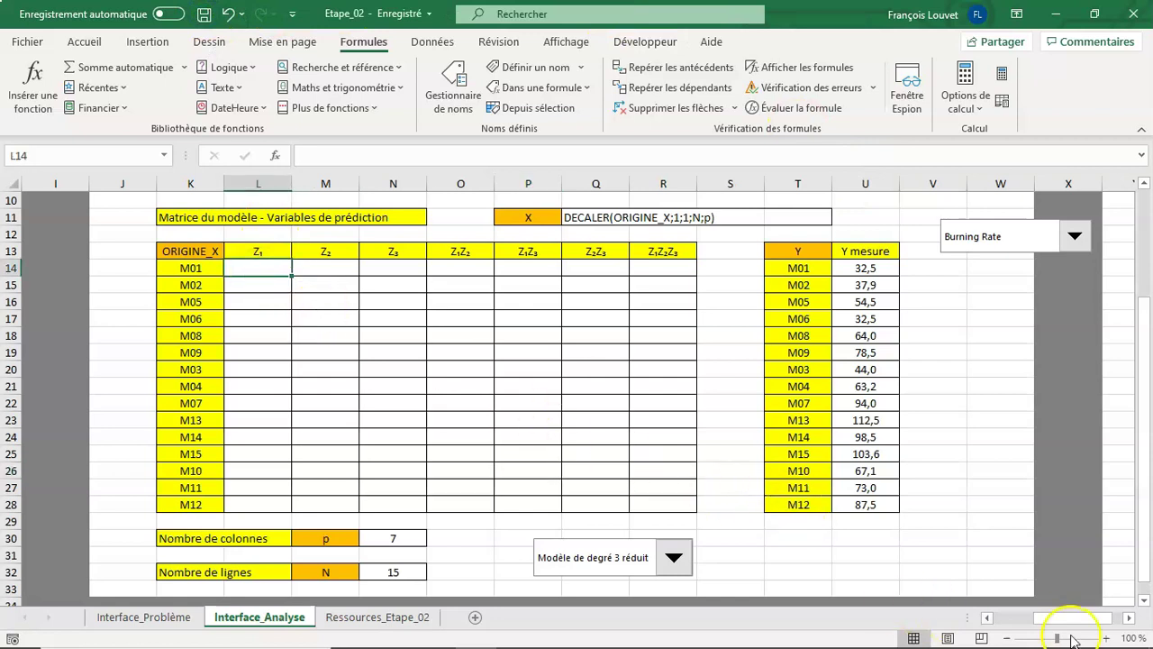
{"action": "left_click_drag", "start_coordinate": [1070, 622], "coordinate": [1040, 624]}
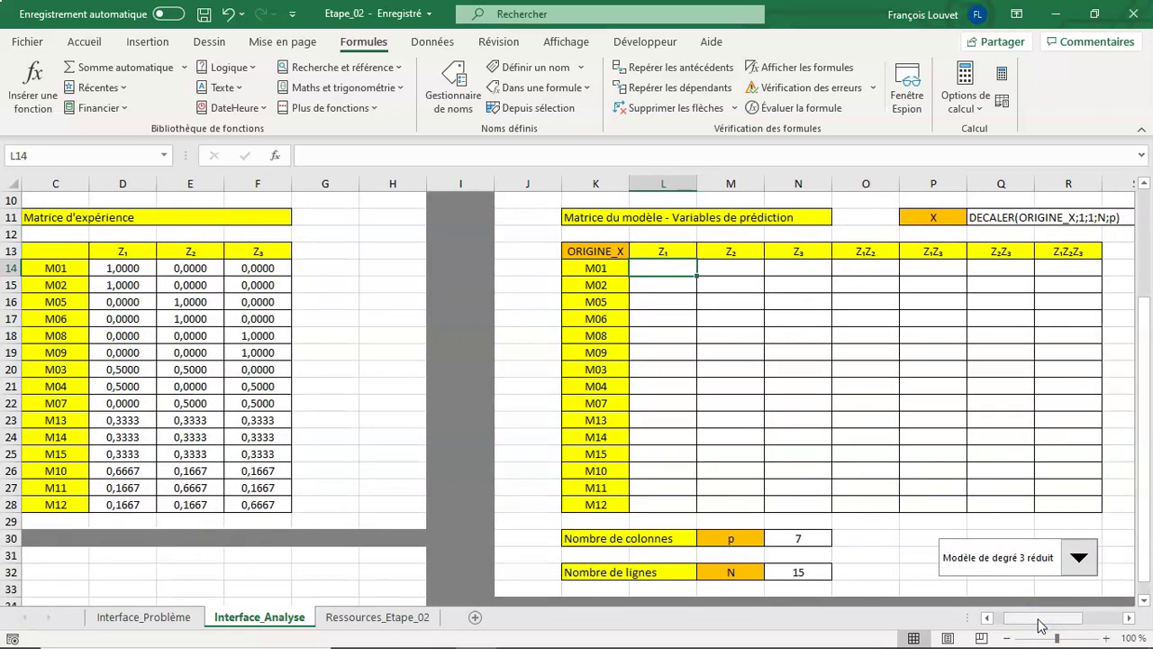
- Enter =D14 in L14 for Z₁ and fill it down to row 28
{"action": "type", "text": "="}
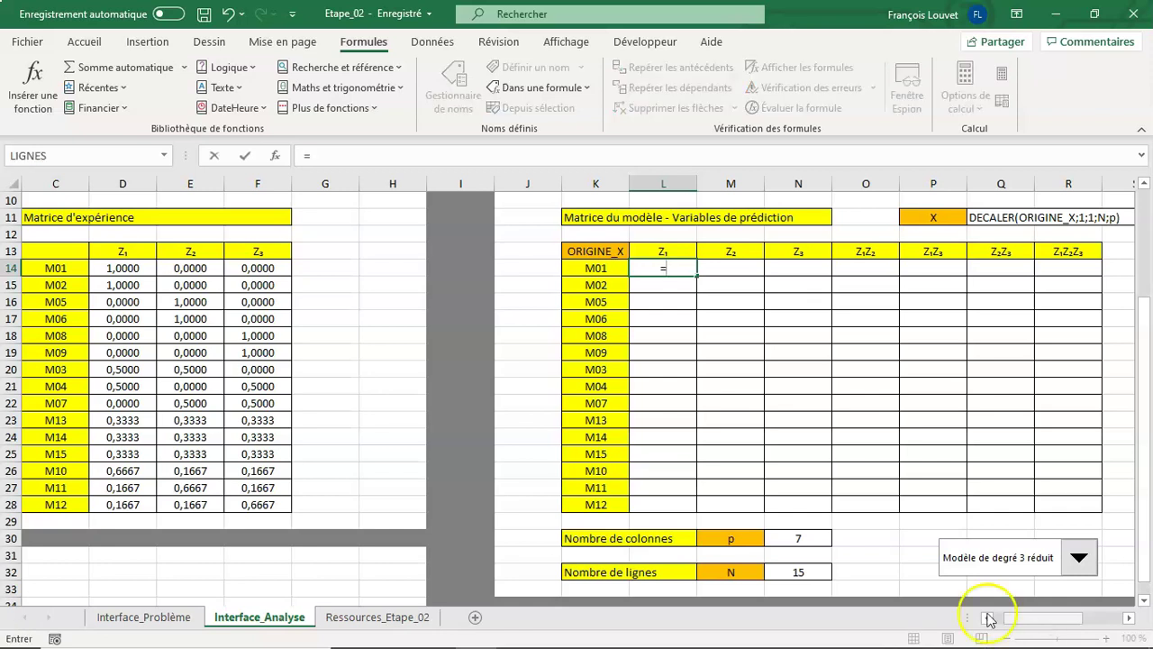
{"action": "left_click", "coordinate": [124, 267]}
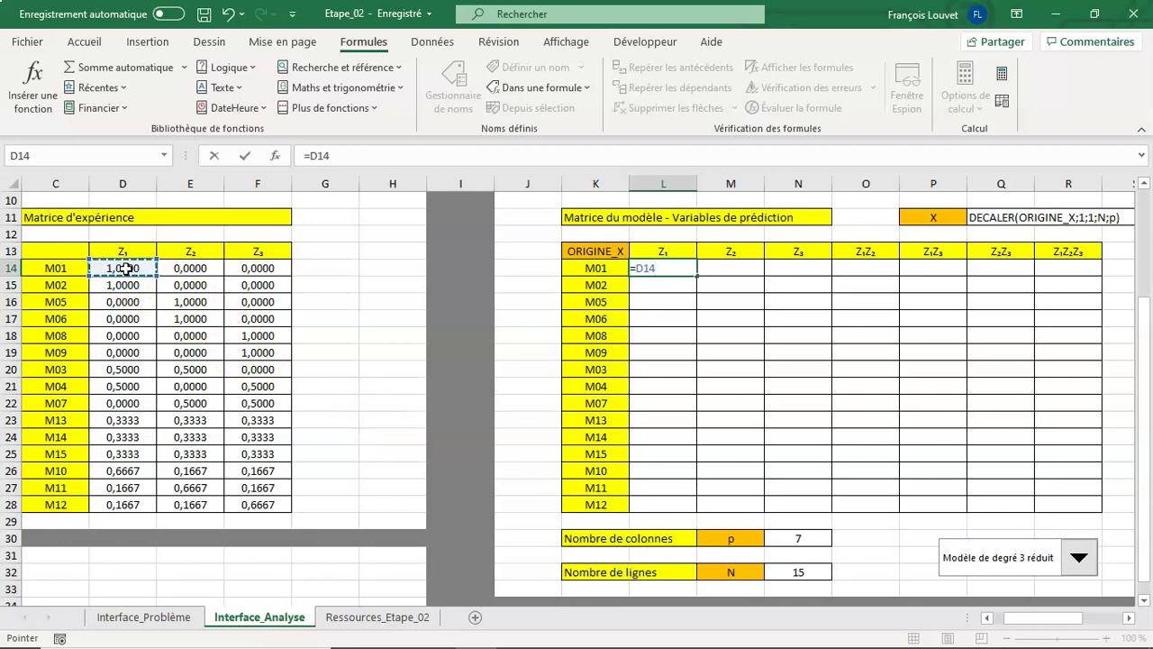
{"action": "key", "text": "Return"}
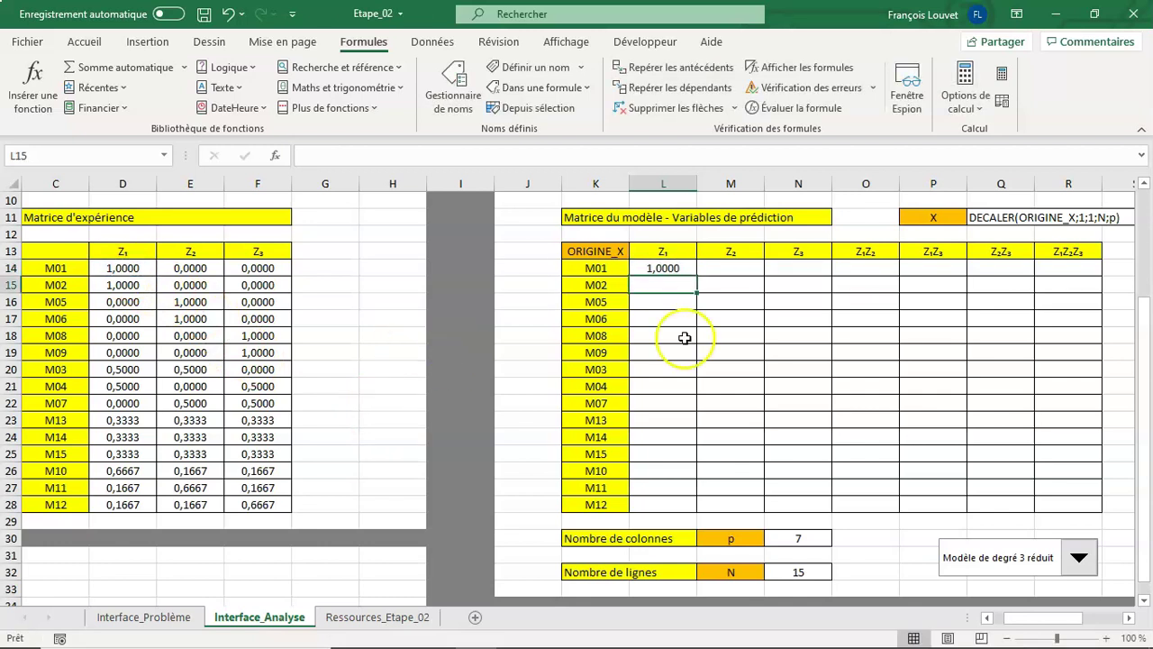
{"action": "left_click", "coordinate": [682, 269]}
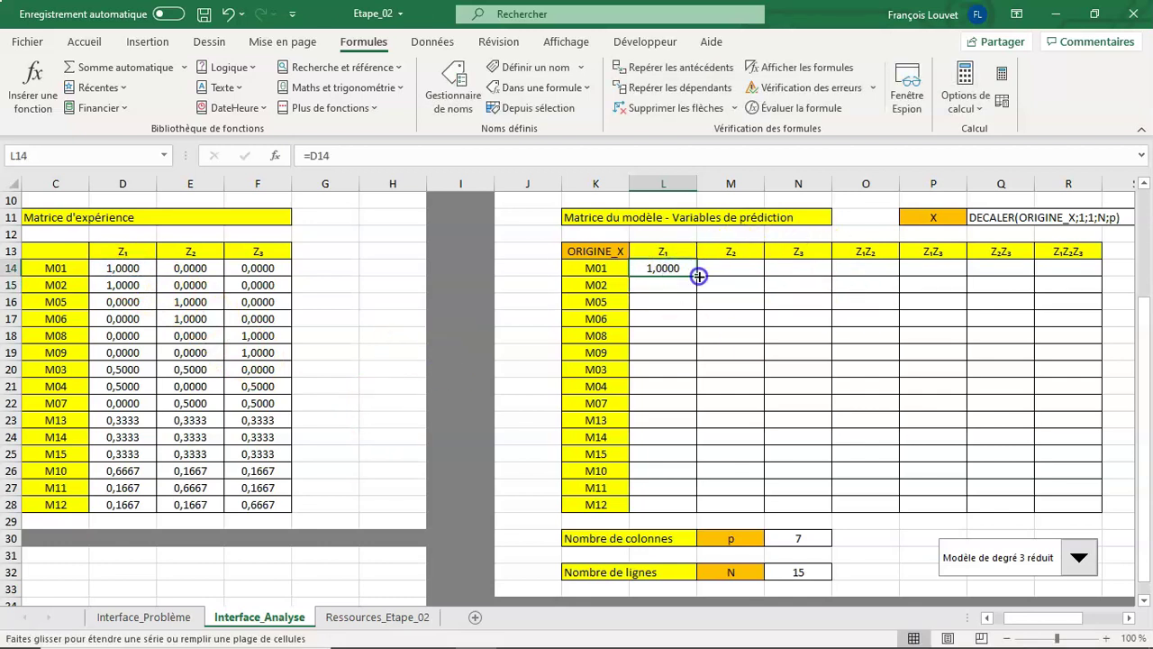
{"action": "double_click", "coordinate": [702, 275]}
- Enter =E14 in M14 for Z₂ and fill it down to row 28
{"action": "left_click", "coordinate": [719, 270]}
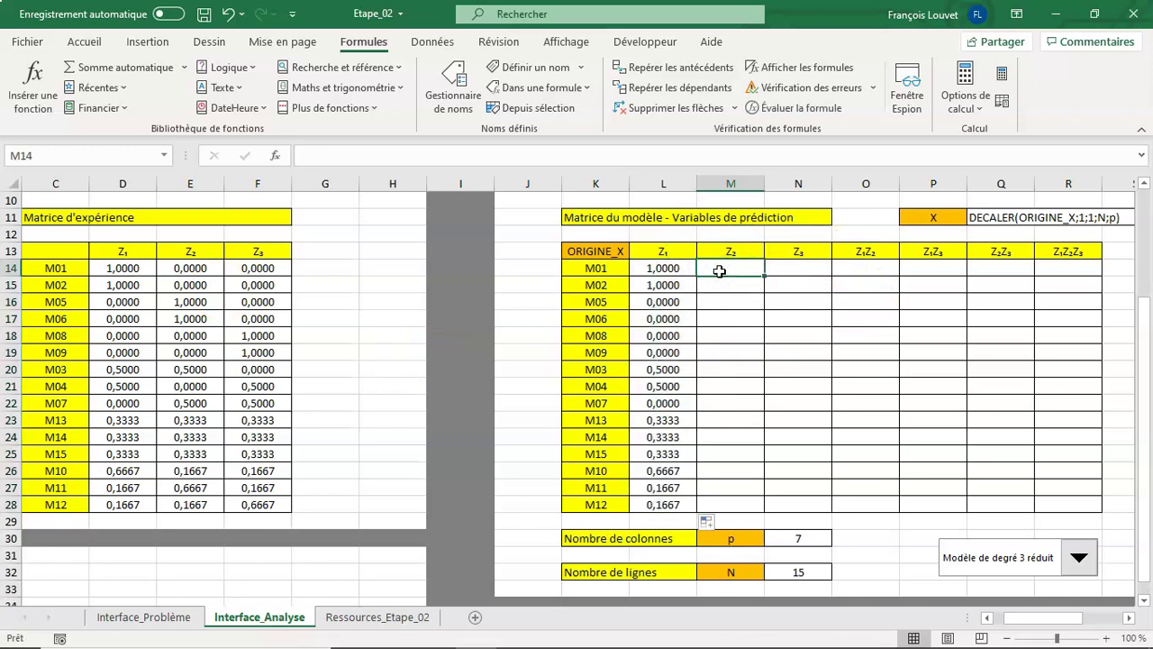
{"action": "type", "text": "="}
{"action": "left_click", "coordinate": [198, 268]}
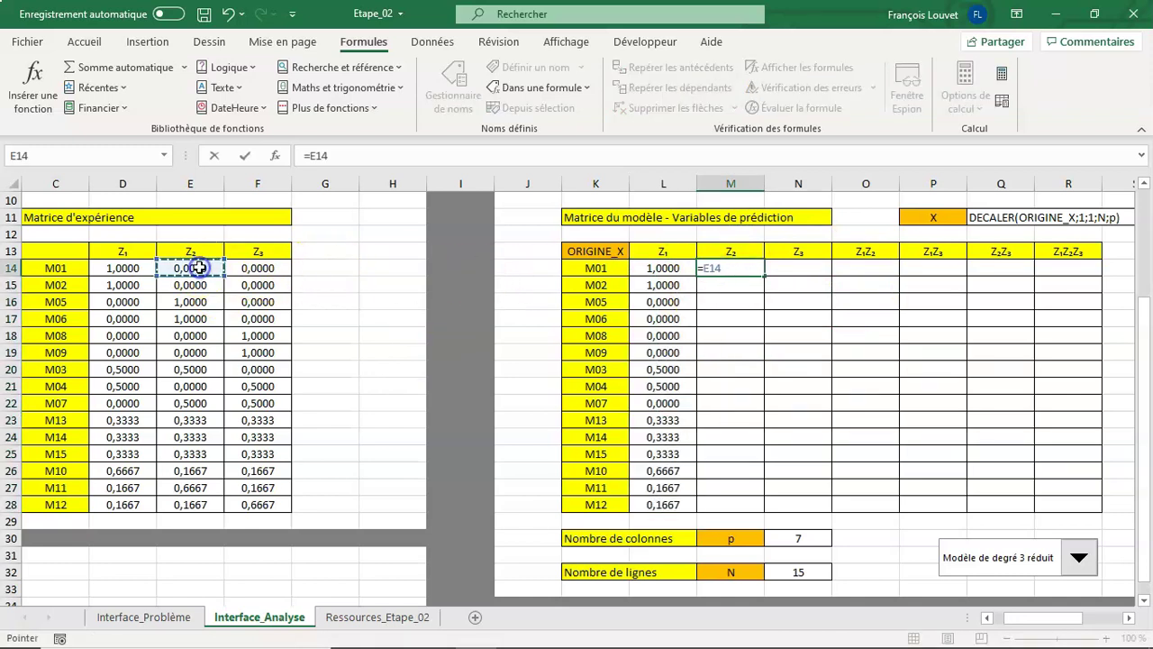
{"action": "key", "text": "Return"}
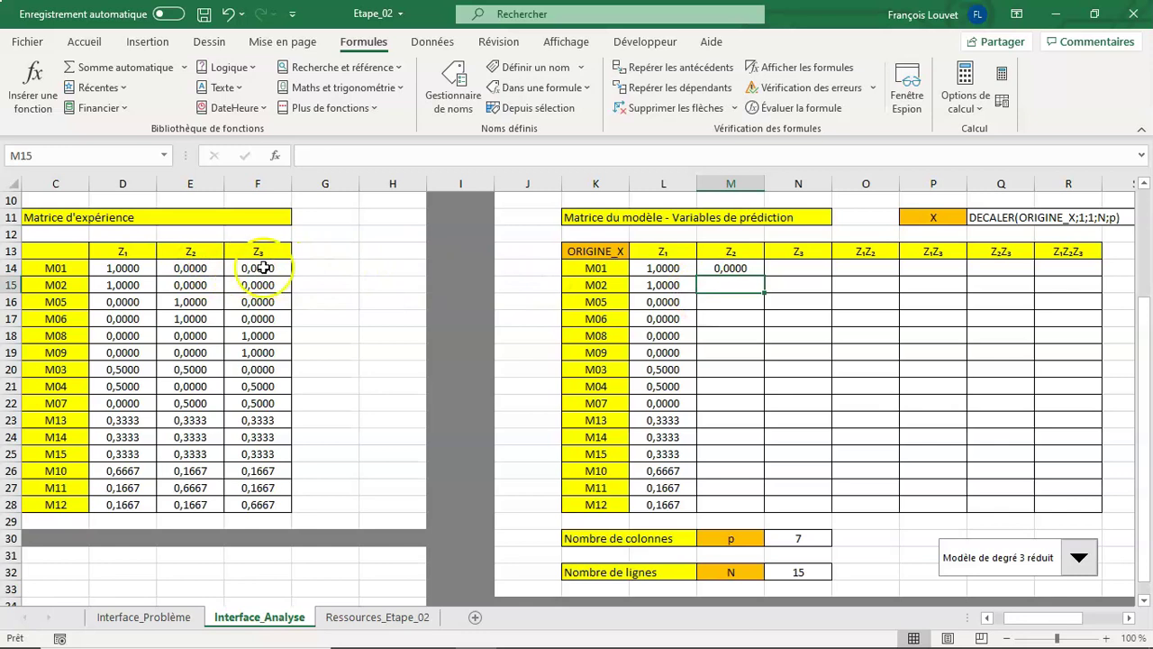
{"action": "left_click", "coordinate": [750, 269]}
{"action": "double_click", "coordinate": [766, 280]}
- Enter =F14 in N14 for Z₃ and fill it down to row 28
{"action": "left_click", "coordinate": [789, 266]}
{"action": "type", "text": "="}
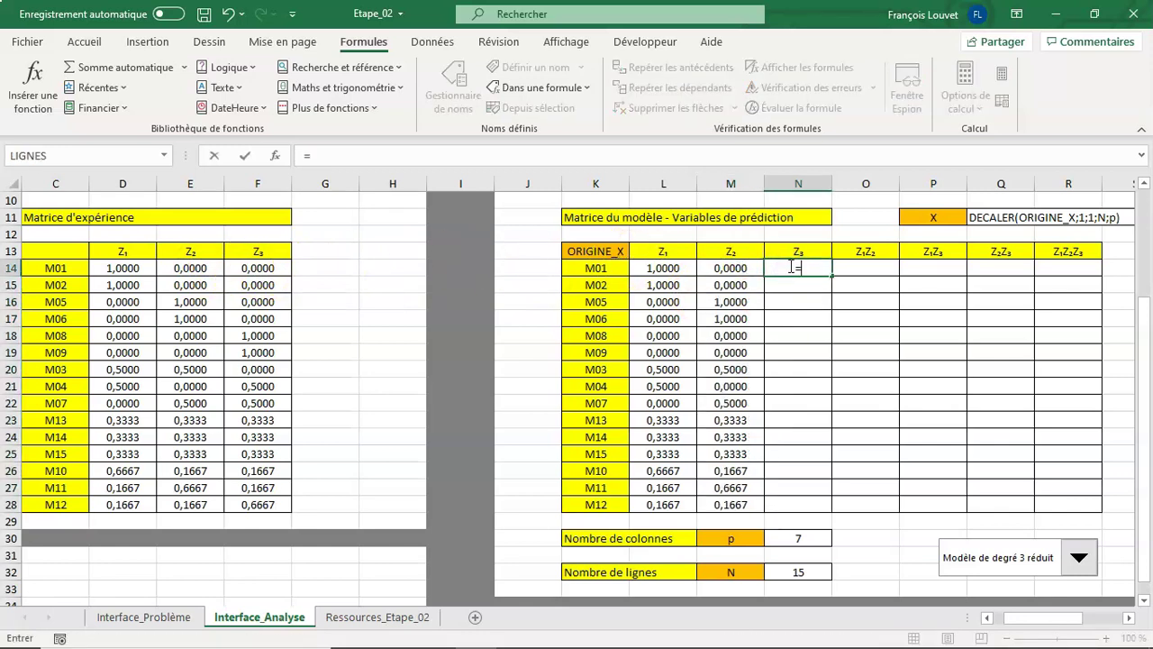
{"action": "left_click", "coordinate": [261, 272]}
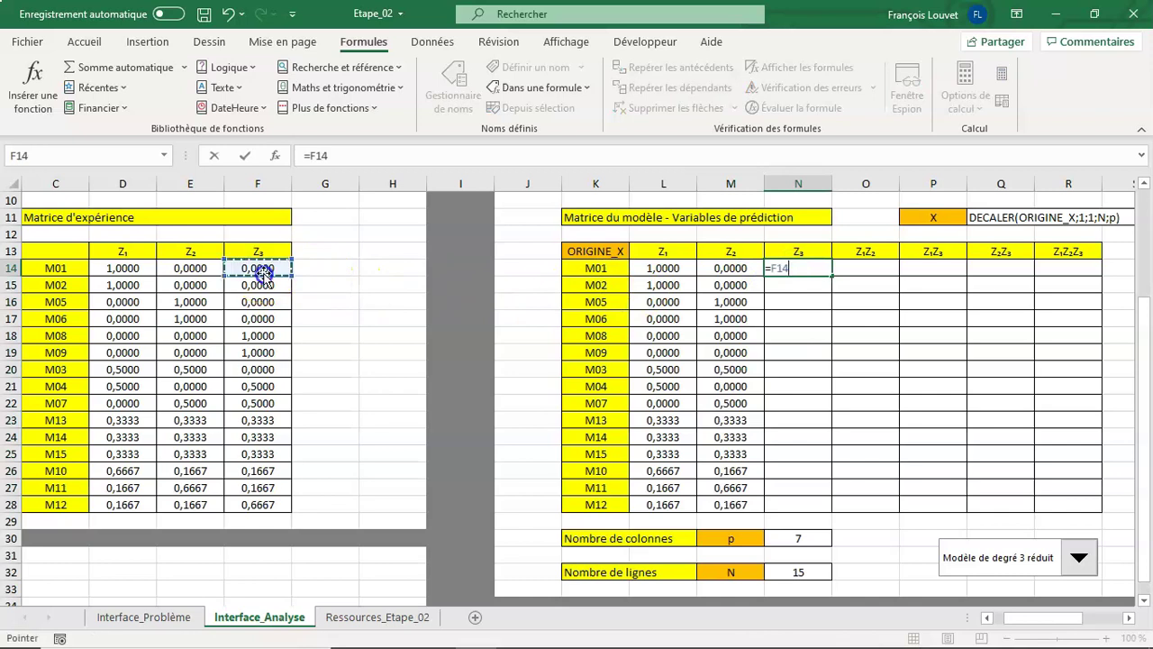
{"action": "key", "text": "Return"}
{"action": "left_click", "coordinate": [816, 266]}
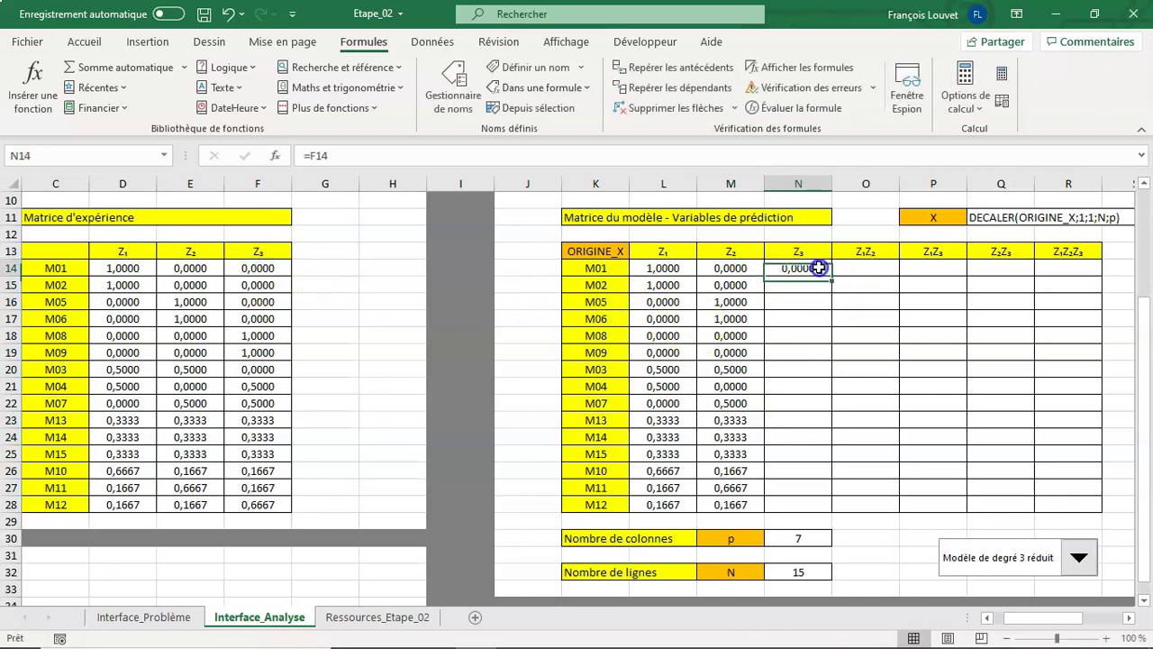
{"action": "double_click", "coordinate": [828, 277]}
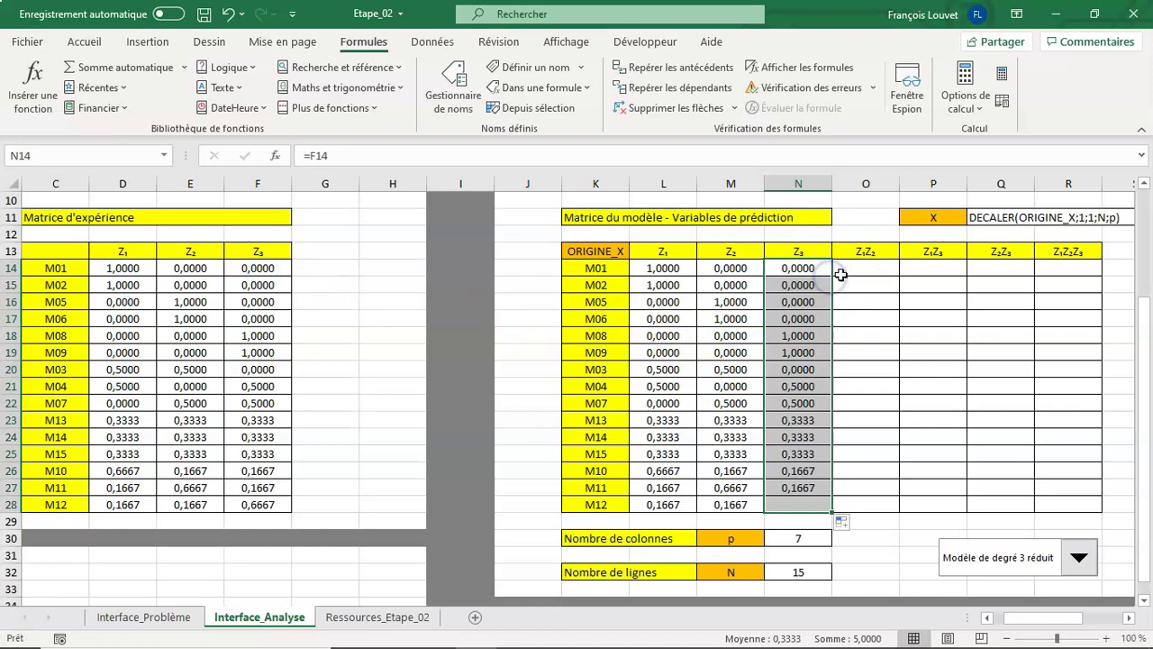
{"action": "left_click", "coordinate": [853, 268]}
{"action": "key", "text": "Right"}
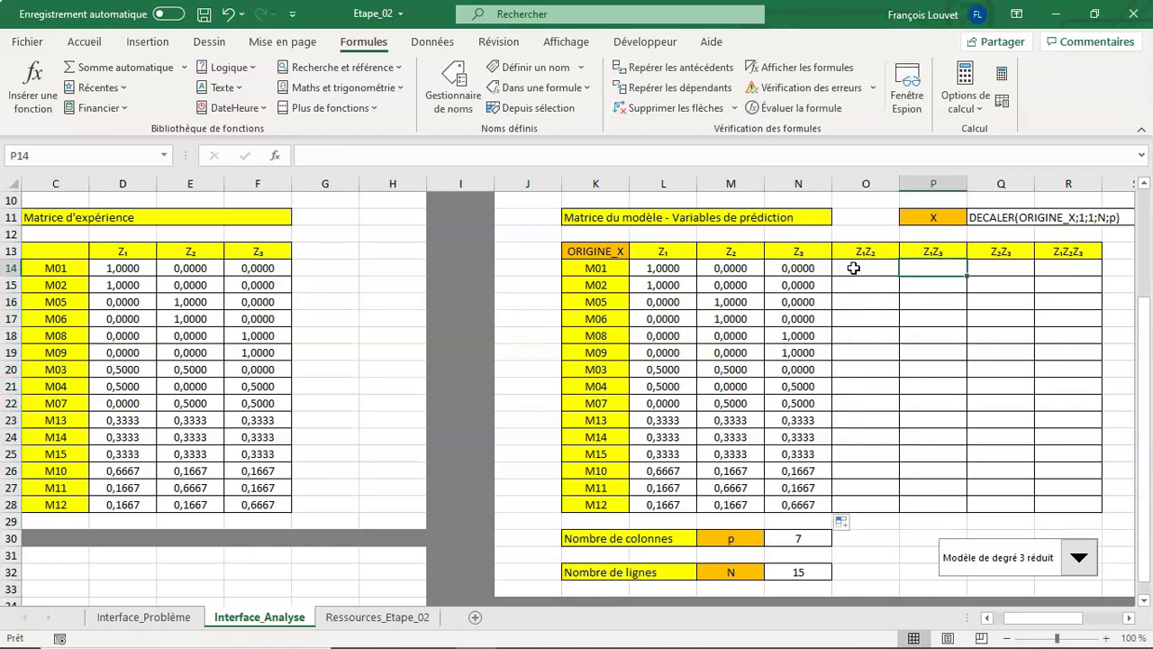
{"action": "key", "text": "Right"}
{"action": "key", "text": "Right"}
{"action": "key", "text": "Right"}
{"action": "key", "text": "Right"}
{"action": "key", "text": "Right"}
{"action": "key", "text": "Right"}
{"action": "key", "text": "Right"}
{"action": "key", "text": "Right"}
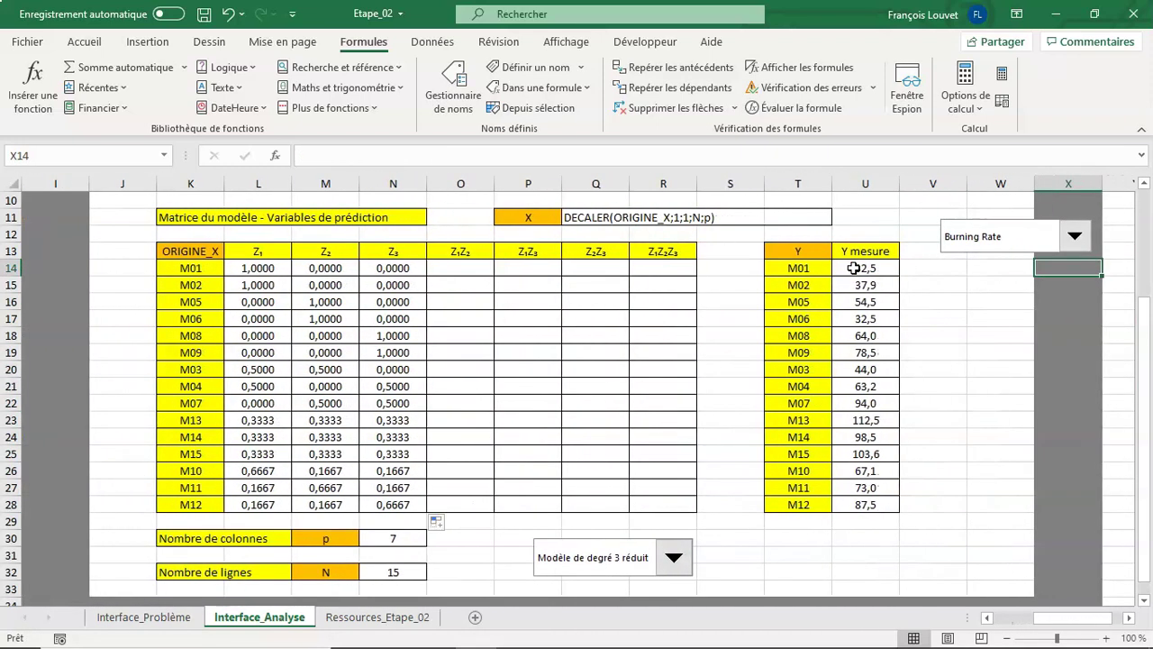
- Enter the Z₁Z₂ product =L14*M14 in O14 and fill it down to row 28
{"action": "left_click", "coordinate": [484, 266]}
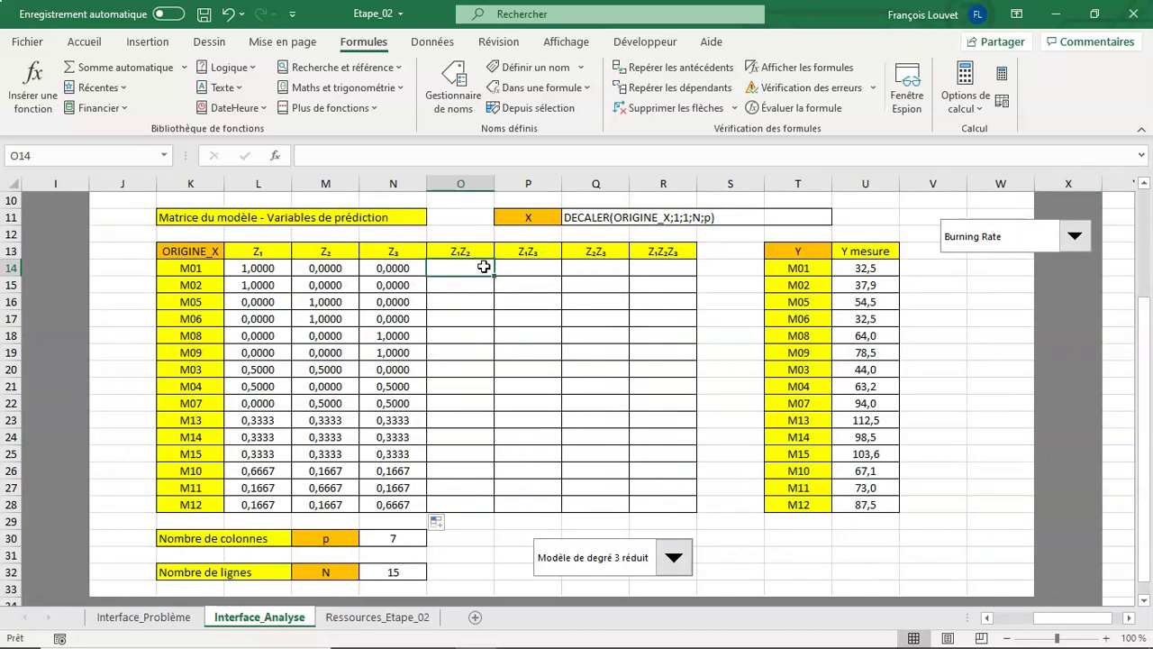
{"action": "type", "text": "="}
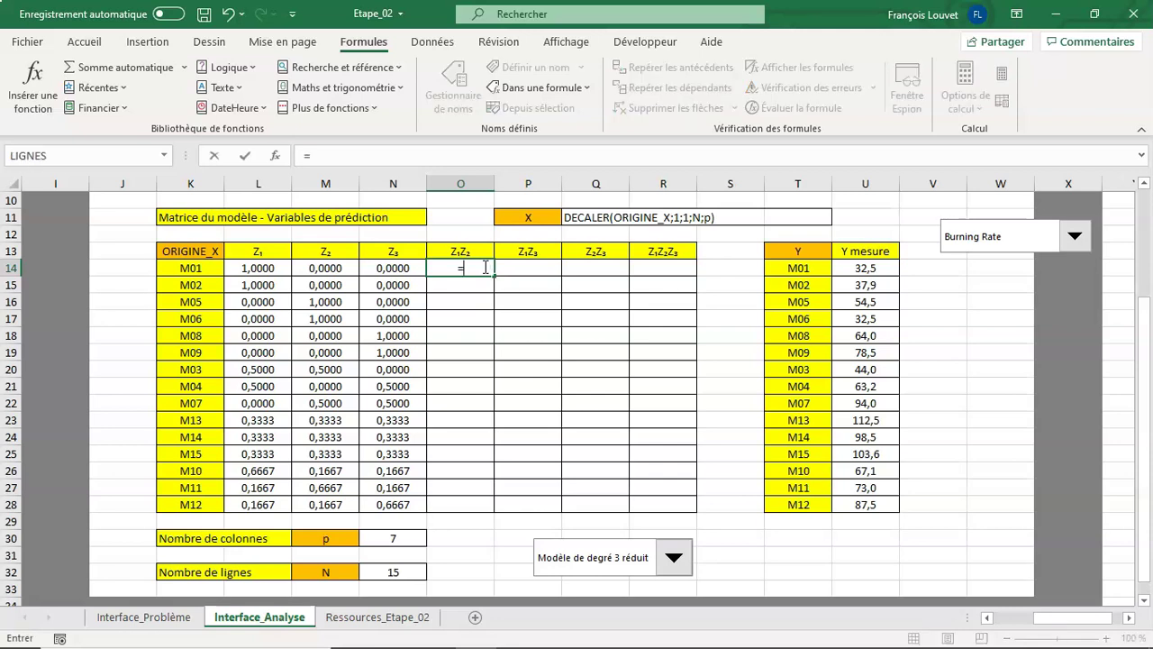
{"action": "left_click", "coordinate": [257, 269]}
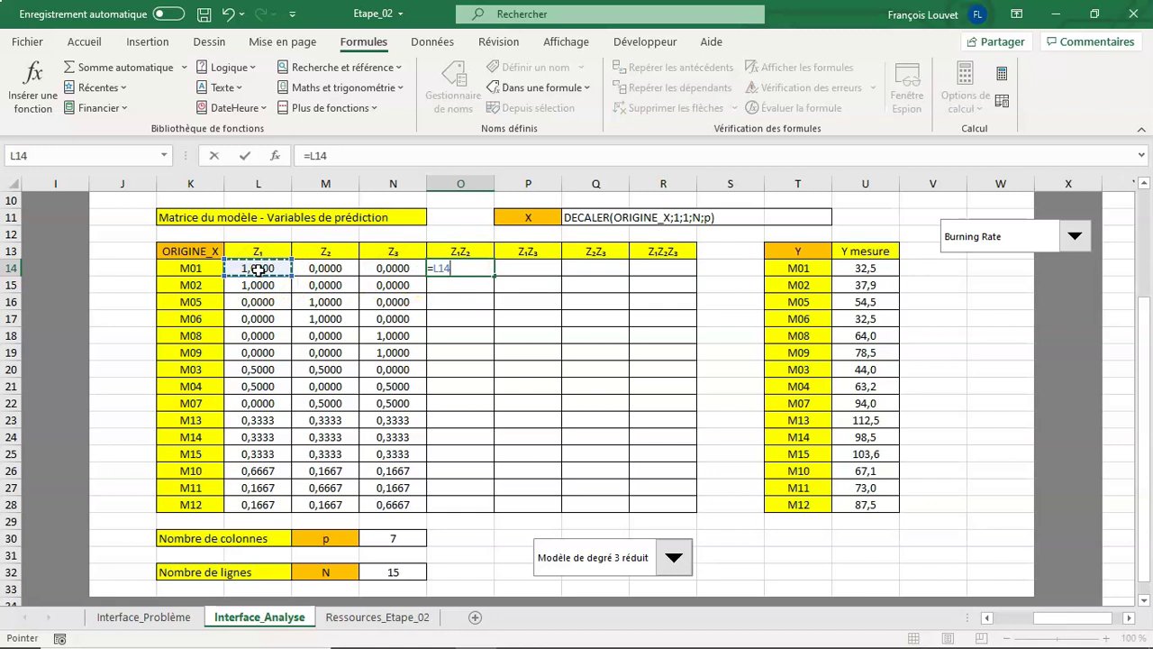
{"action": "type", "text": "*"}
{"action": "left_click", "coordinate": [323, 268]}
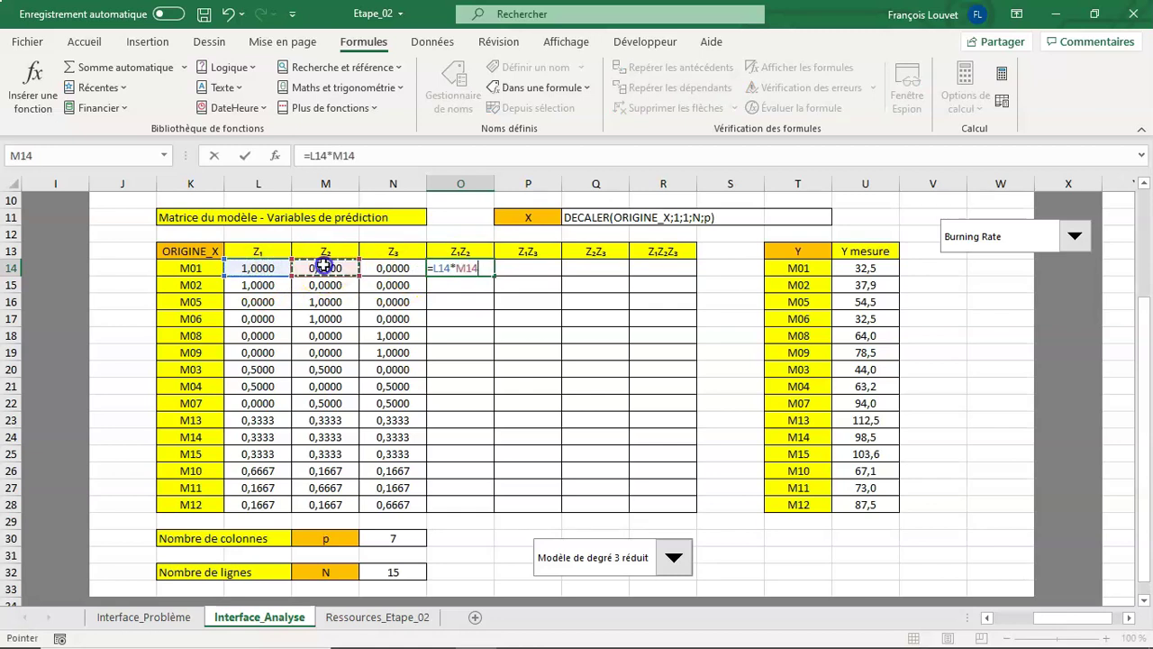
{"action": "key", "text": "Return"}
{"action": "left_click", "coordinate": [458, 268]}
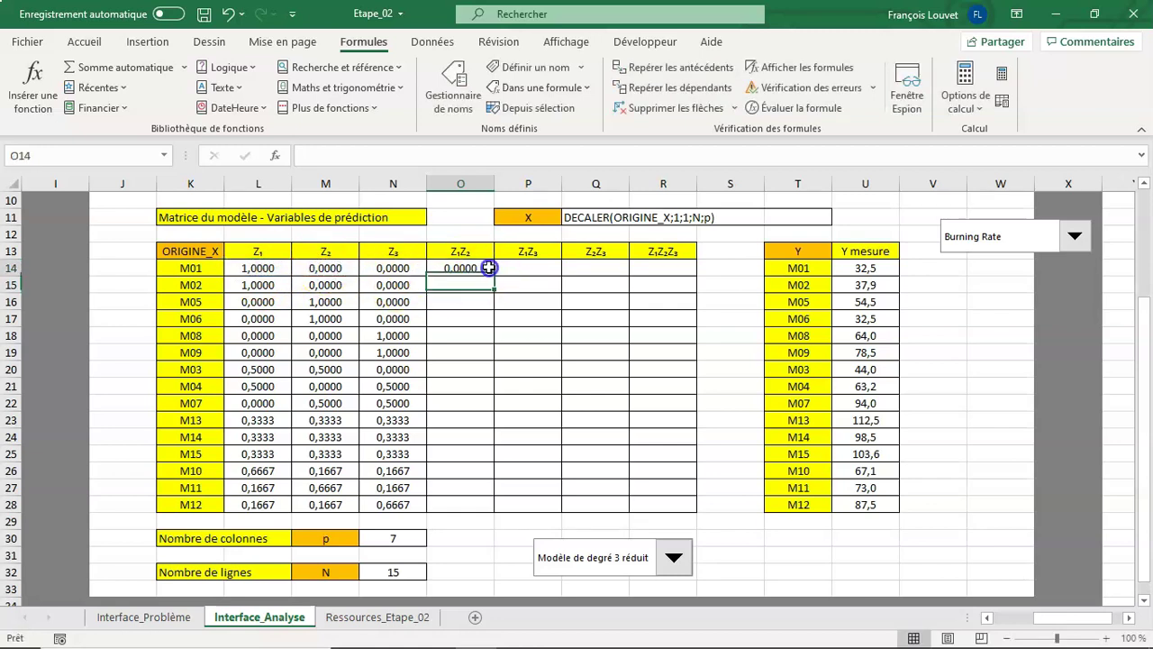
{"action": "double_click", "coordinate": [492, 276]}
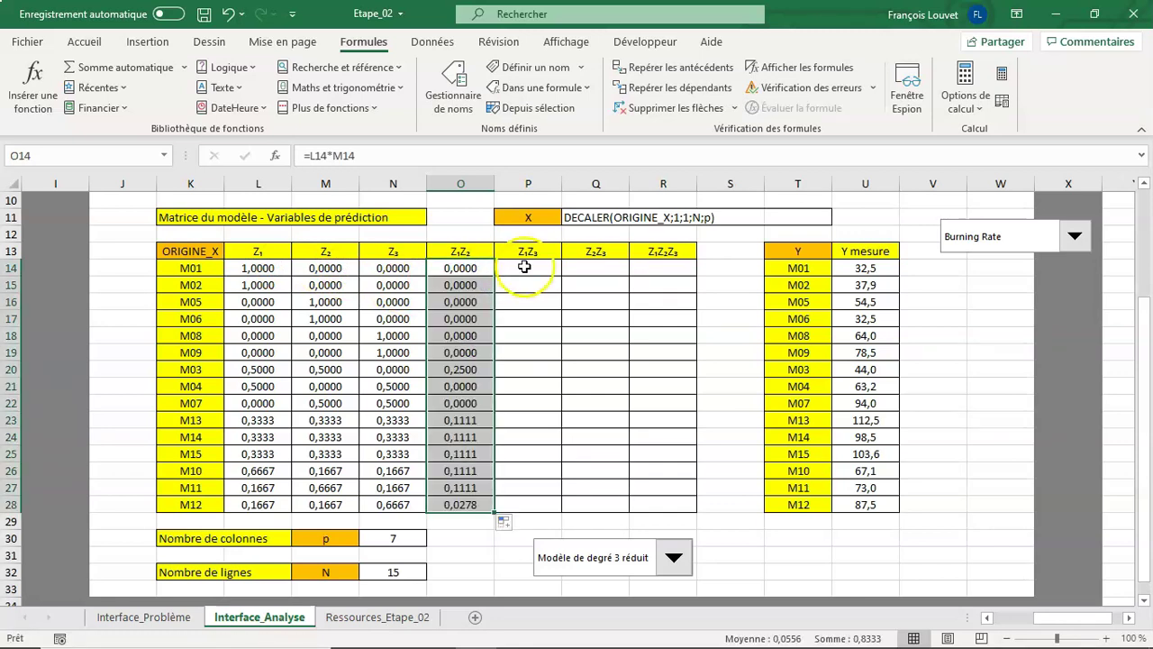
- Enter the Z₁Z₃ product =L14*N14 in P14 and fill it down to row 28
{"action": "left_click", "coordinate": [525, 266]}
{"action": "type", "text": "="}
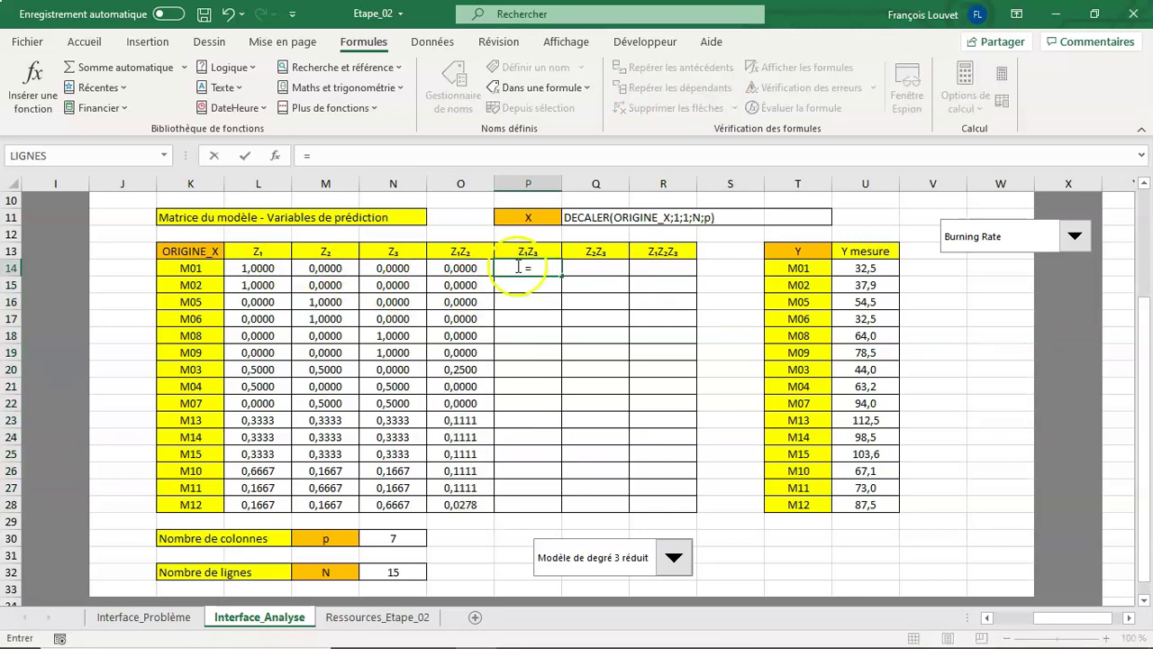
{"action": "left_click", "coordinate": [259, 268]}
{"action": "type", "text": "*"}
{"action": "left_click", "coordinate": [401, 267]}
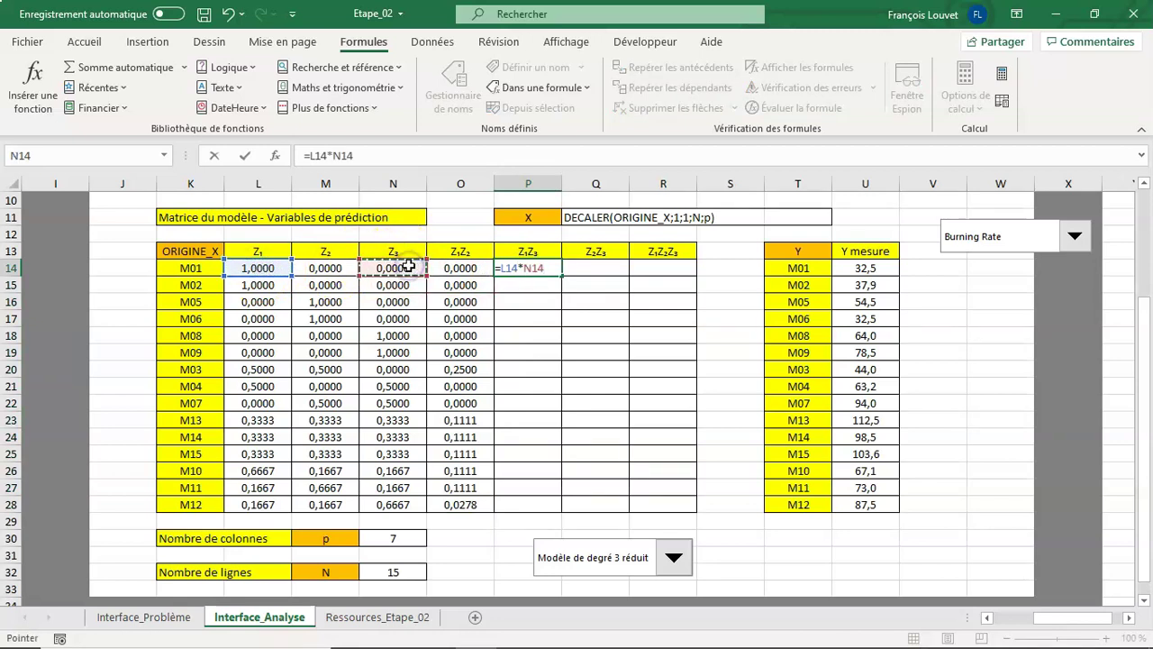
{"action": "key", "text": "Return"}
{"action": "left_click", "coordinate": [548, 267]}
{"action": "double_click", "coordinate": [561, 276]}
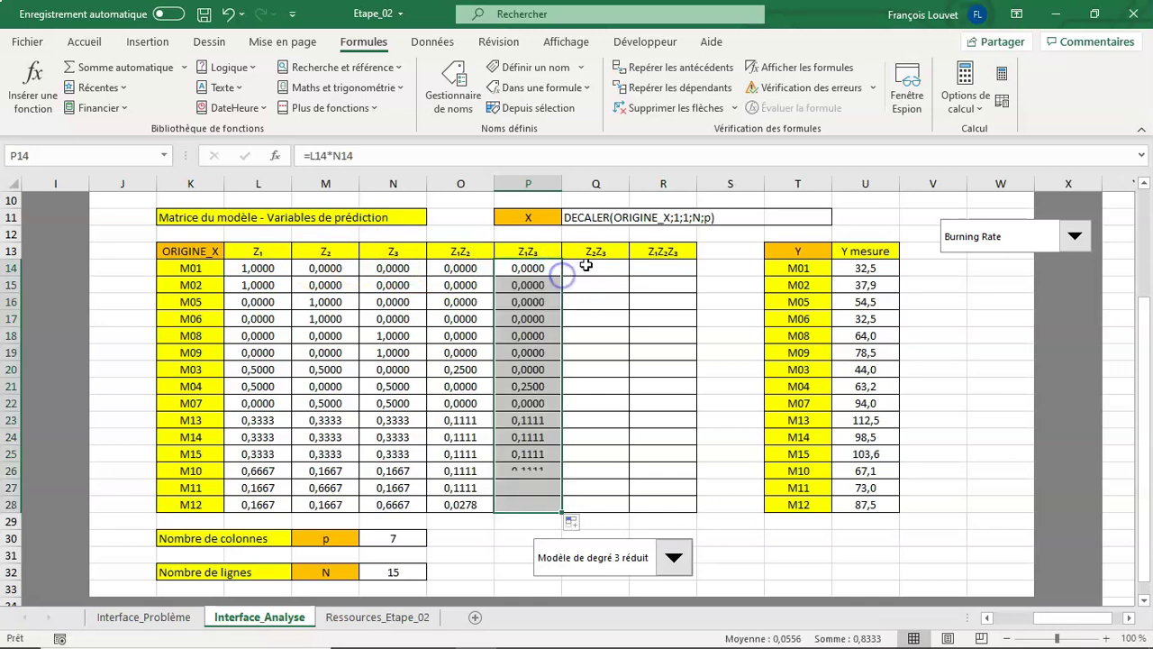
- Enter the Z₂Z₃ product =M14*N14 in Q14, fill it down, and review the product columns
{"action": "left_click", "coordinate": [587, 265]}
{"action": "type", "text": "="}
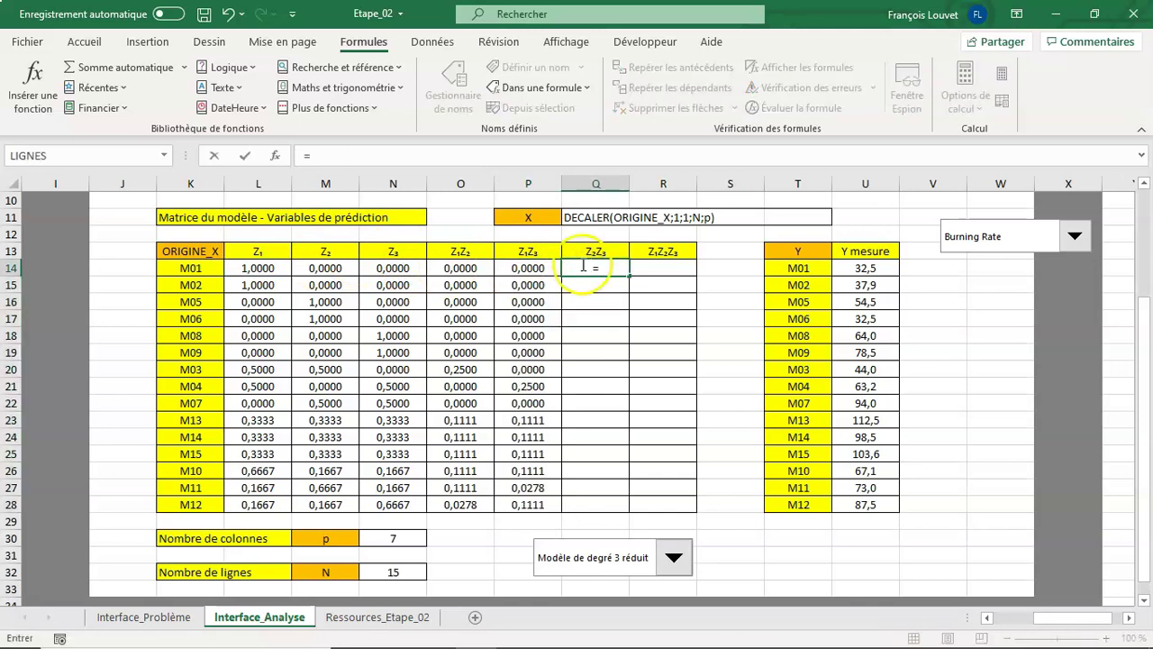
{"action": "left_click", "coordinate": [335, 273]}
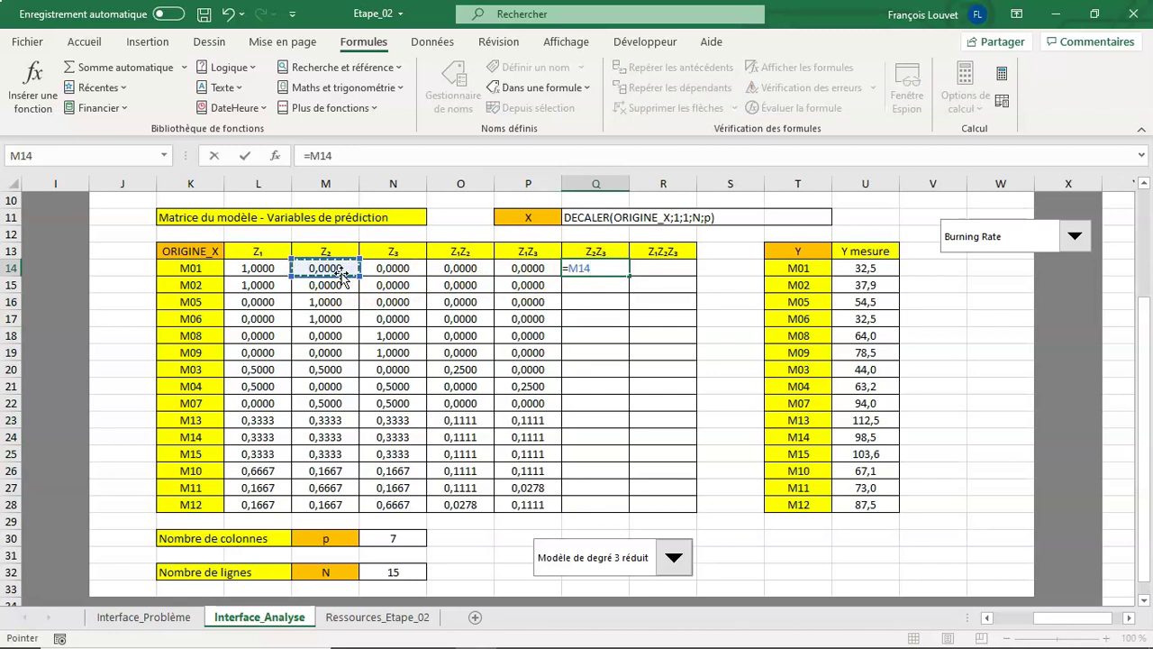
{"action": "type", "text": "*"}
{"action": "left_click", "coordinate": [402, 263]}
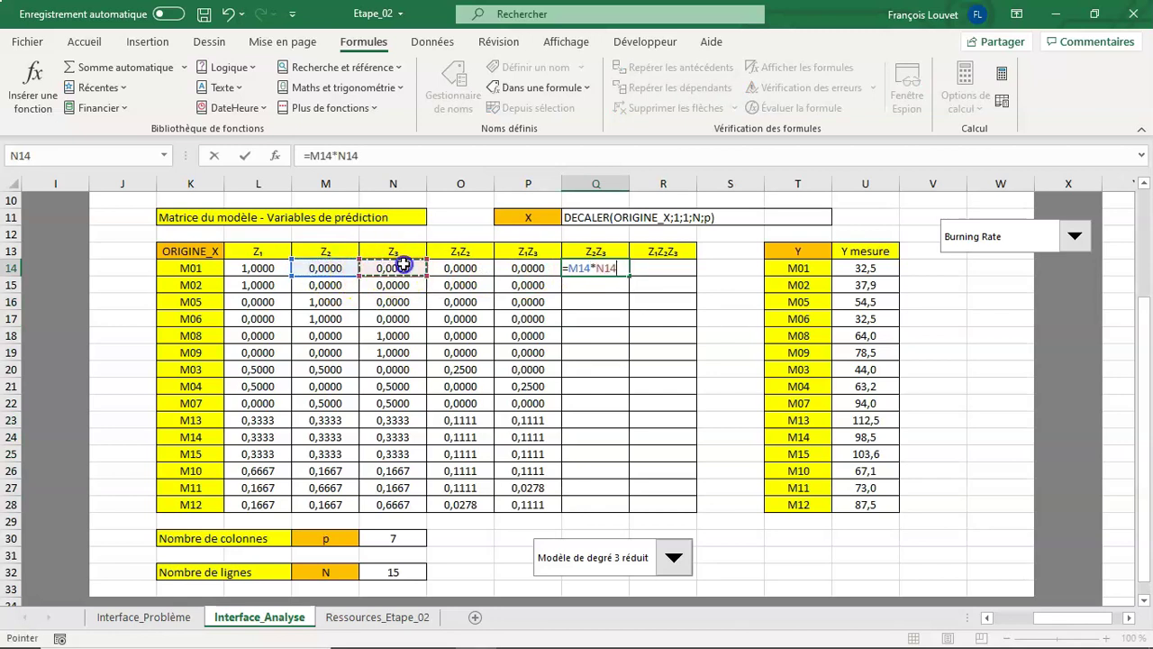
{"action": "key", "text": "Return"}
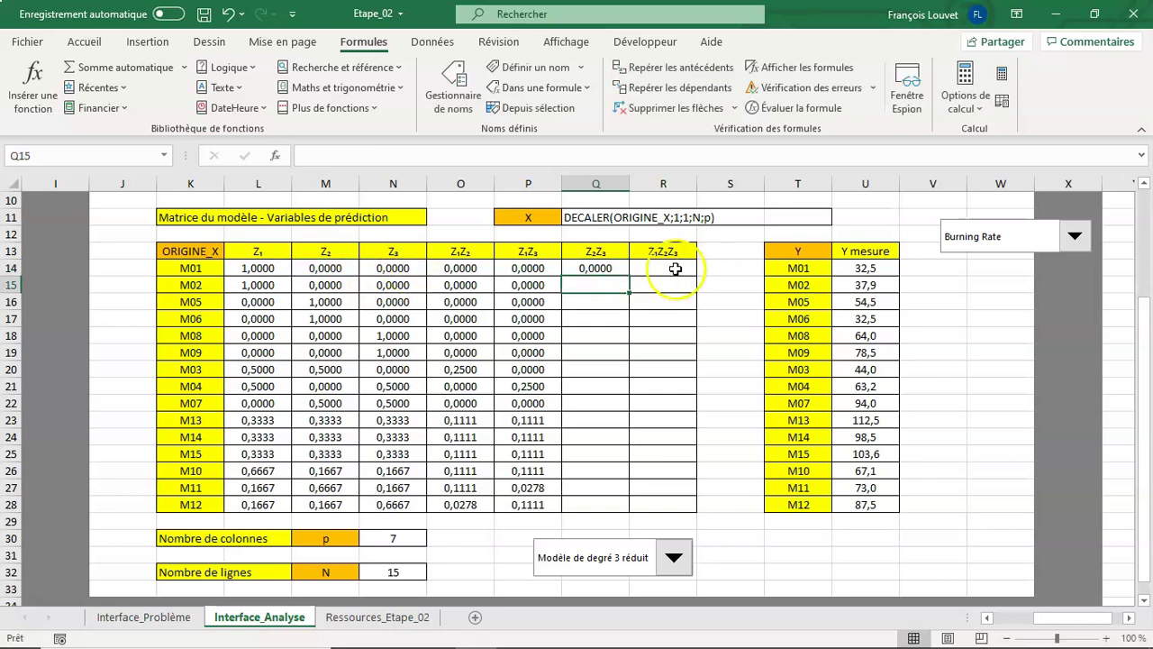
{"action": "left_click", "coordinate": [621, 271]}
{"action": "double_click", "coordinate": [629, 276]}
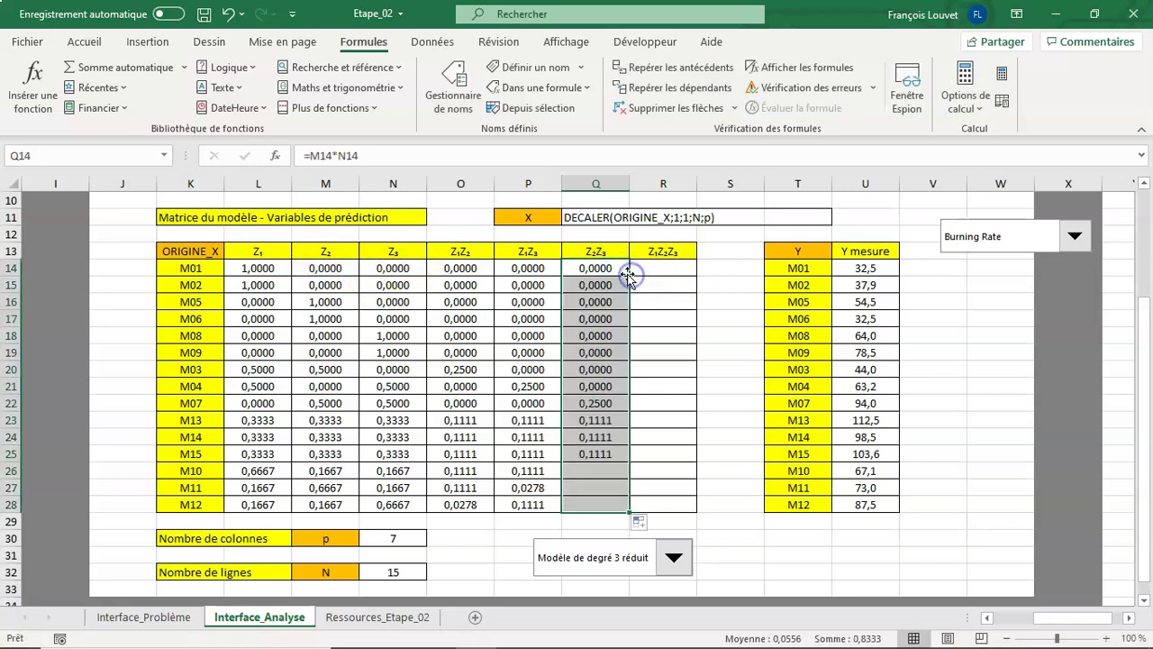
{"action": "mouse_move", "coordinate": [459, 268]}
{"action": "left_mouse_down"}
{"action": "mouse_move", "coordinate": [535, 361]}
{"action": "mouse_move", "coordinate": [581, 491]}
{"action": "left_mouse_up"}
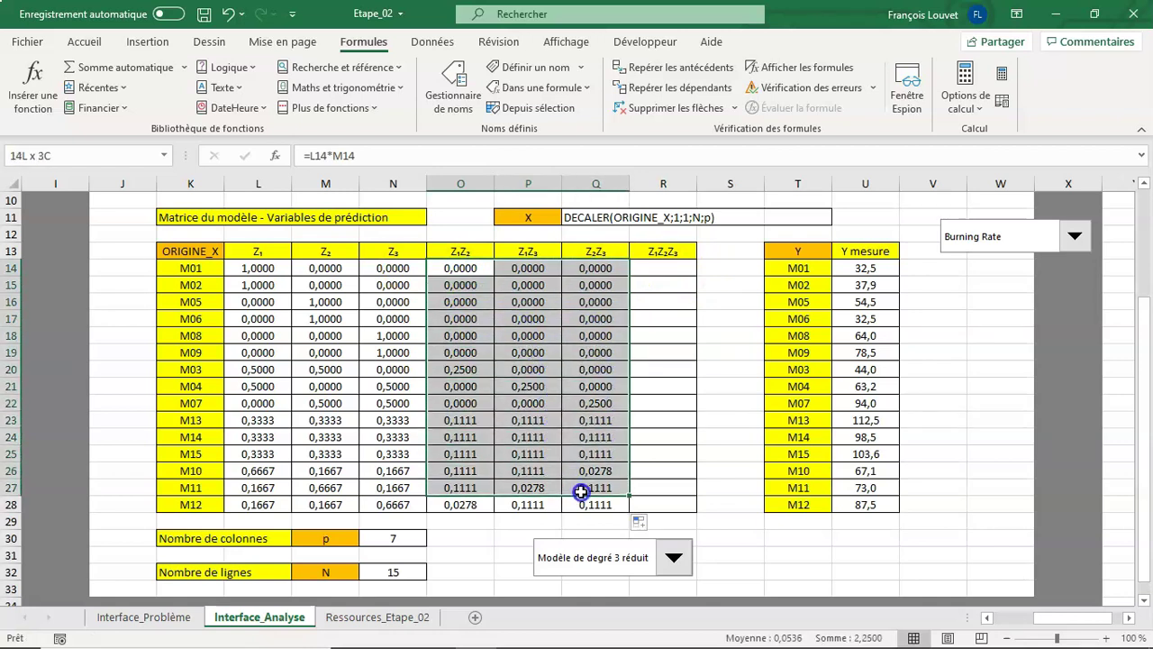
- Enter =L14*M14*N14 in R14 as the Z₁Z₂Z₃ product
{"action": "left_click", "coordinate": [660, 270]}
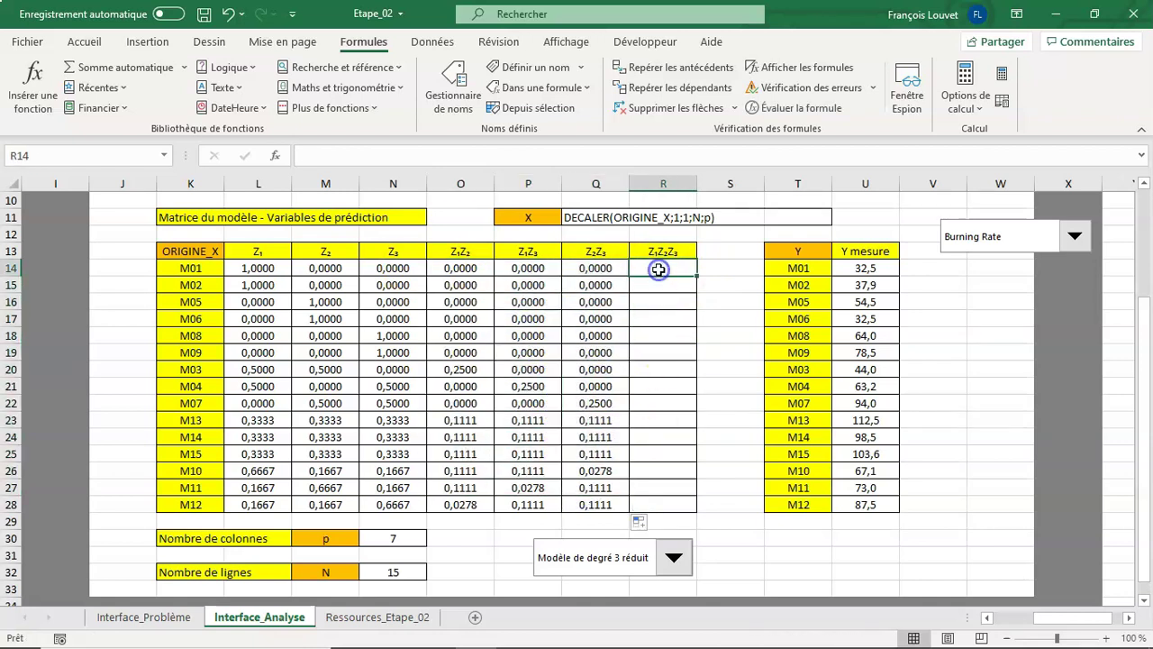
{"action": "type", "text": "="}
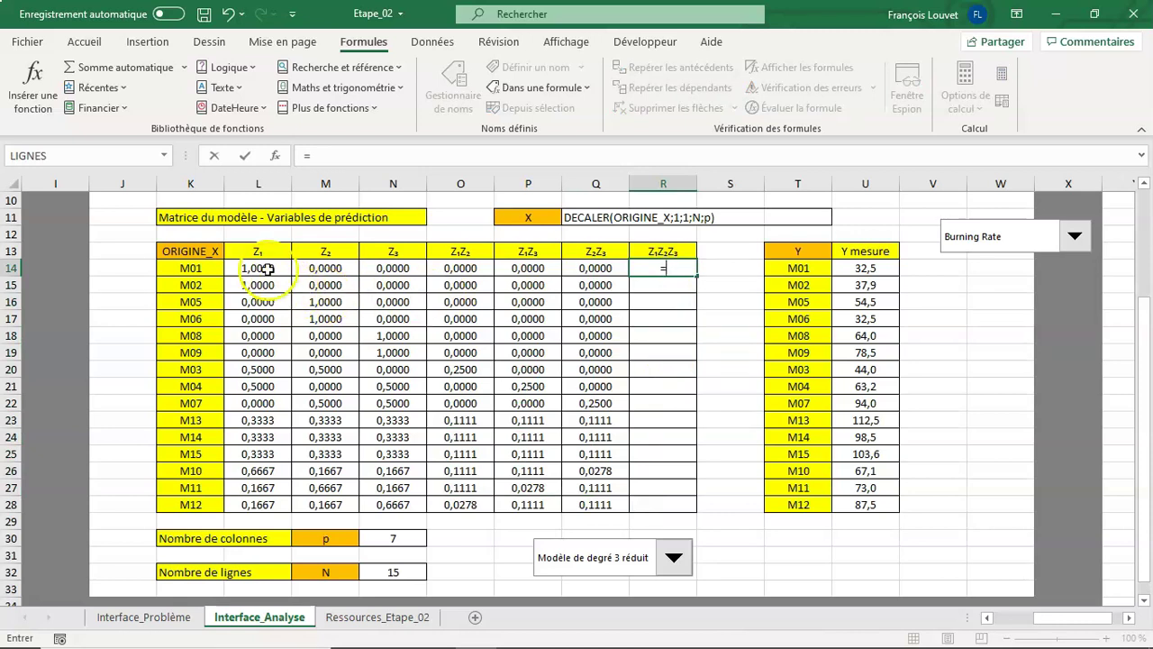
{"action": "left_click", "coordinate": [268, 269]}
{"action": "type", "text": "*"}
{"action": "left_click", "coordinate": [320, 259]}
{"action": "type", "text": "*"}
{"action": "left_click", "coordinate": [387, 267]}
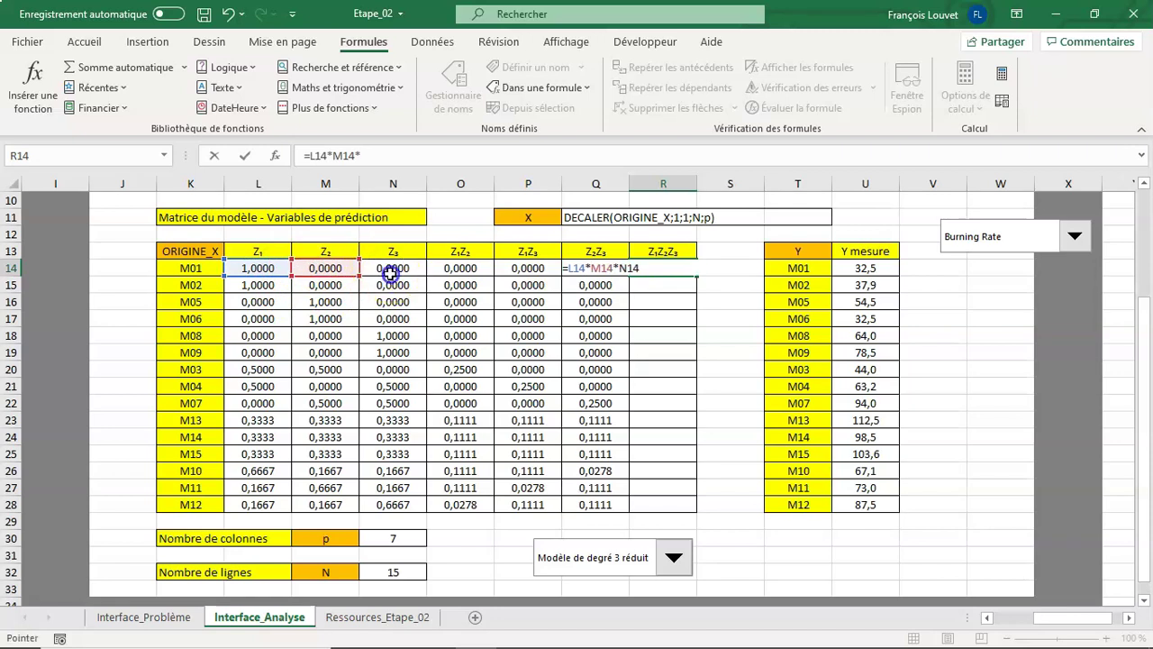
{"action": "key", "text": "Return"}
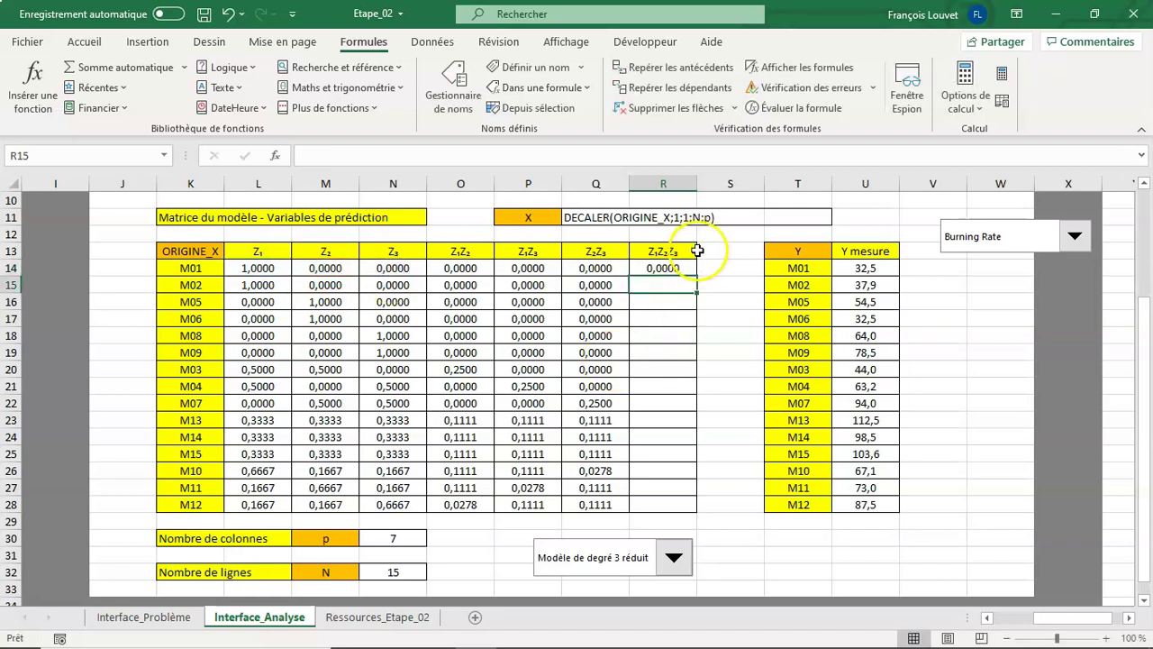
- Copy the R14 formula down to R28 and save the workbook
{"action": "left_click", "coordinate": [689, 269]}
{"action": "double_click", "coordinate": [695, 275]}
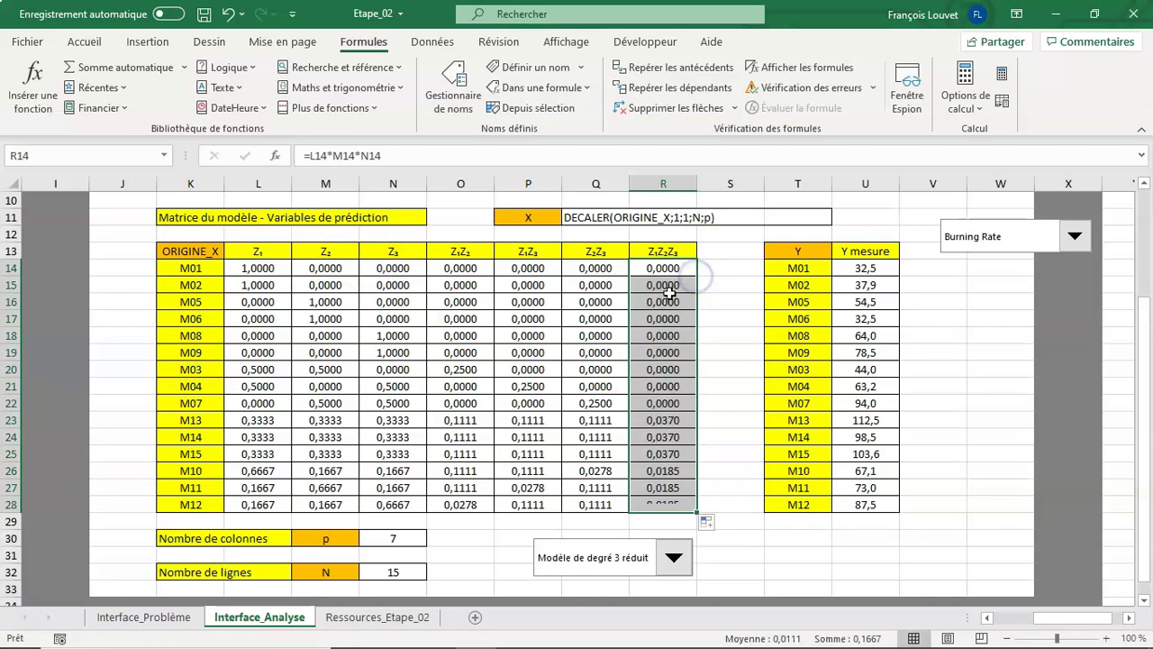
{"action": "left_click", "coordinate": [203, 14]}
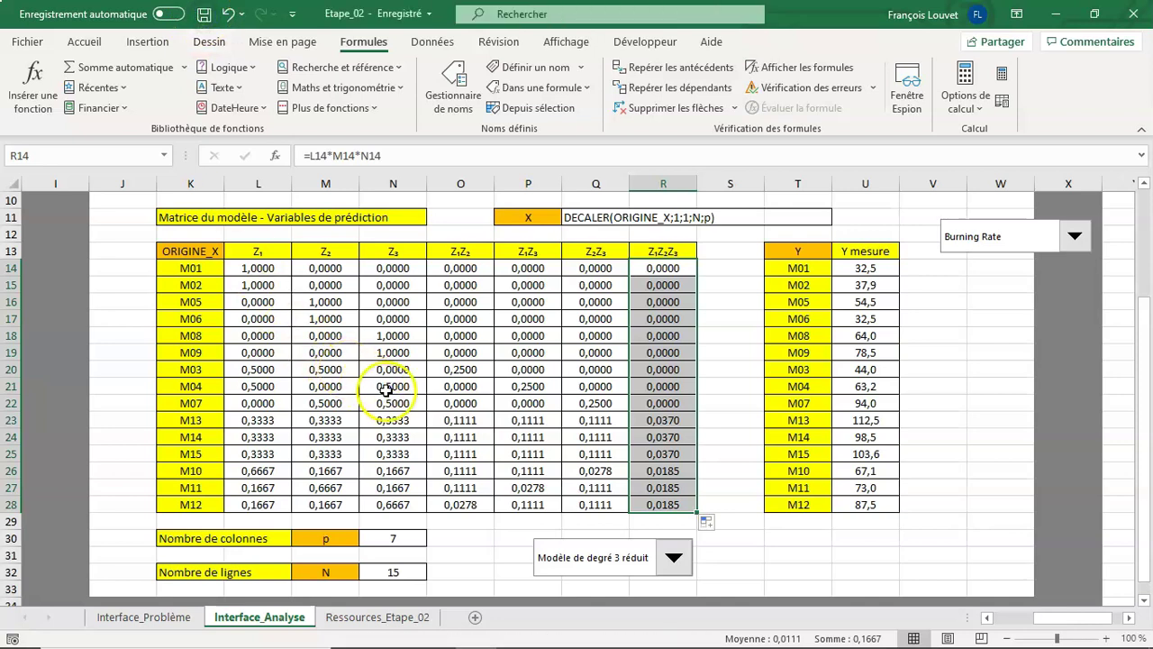
{"action": "left_click", "coordinate": [720, 435]}
{"action": "left_click", "coordinate": [672, 551]}
{"action": "left_click", "coordinate": [619, 586]}
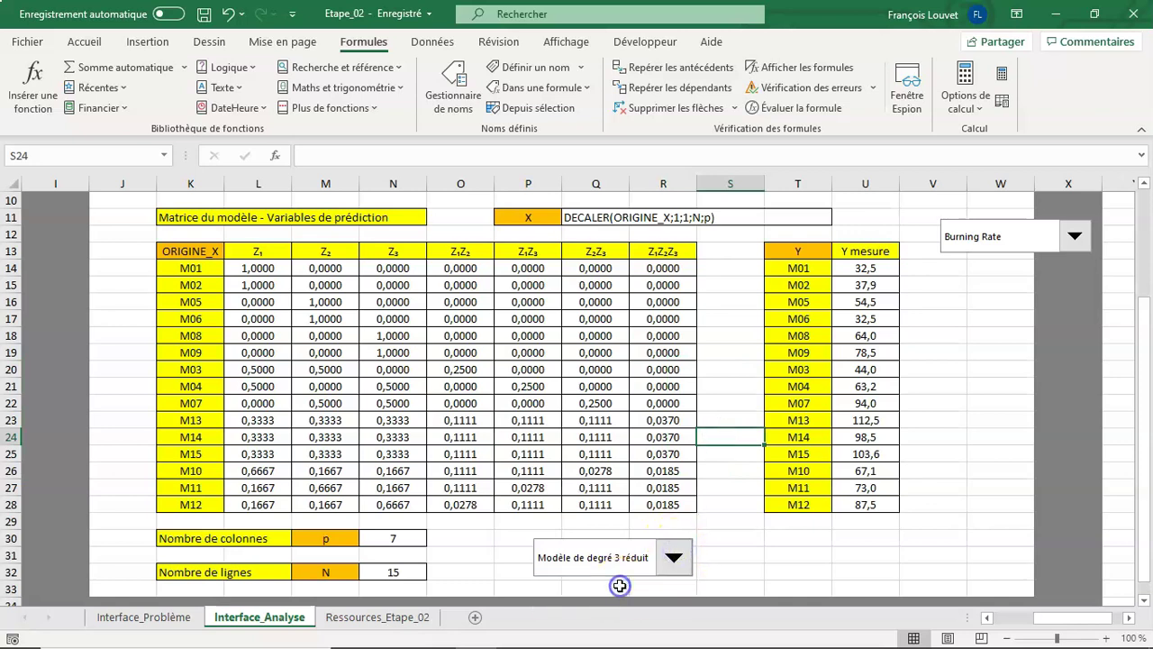
{"action": "left_click", "coordinate": [673, 557]}
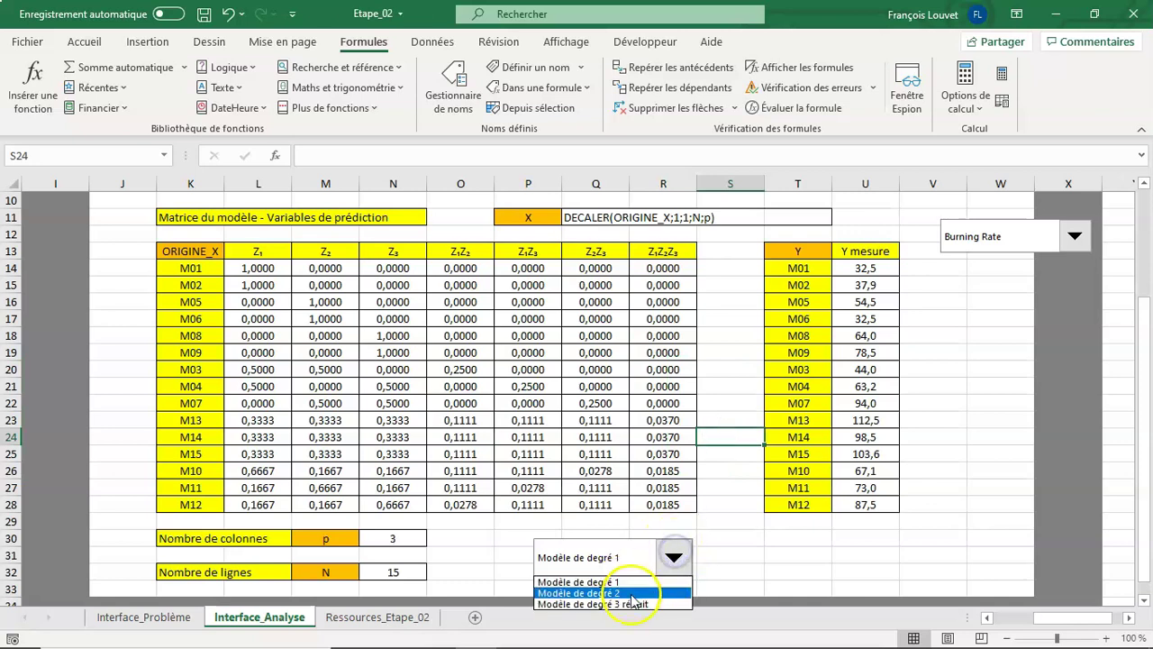
{"action": "left_click", "coordinate": [631, 593]}
{"action": "left_click", "coordinate": [674, 557]}
{"action": "left_click", "coordinate": [636, 605]}
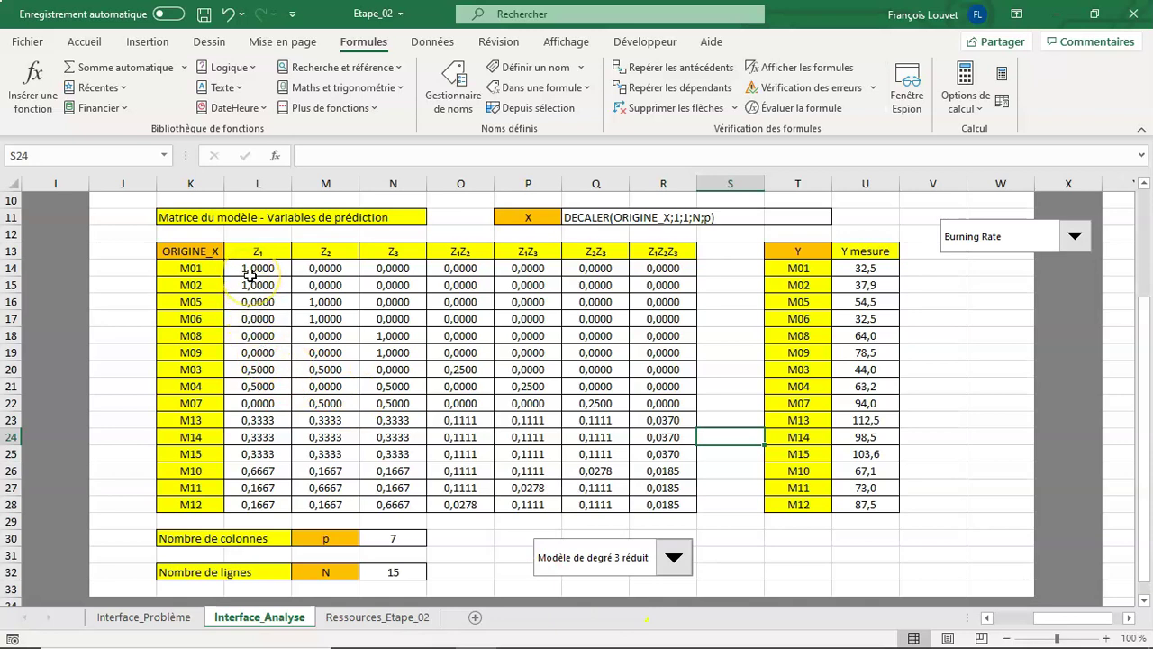
{"action": "mouse_move", "coordinate": [248, 272]}
{"action": "left_mouse_down"}
{"action": "mouse_move", "coordinate": [410, 501]}
{"action": "mouse_move", "coordinate": [465, 316]}
{"action": "mouse_move", "coordinate": [588, 506]}
{"action": "left_mouse_up"}
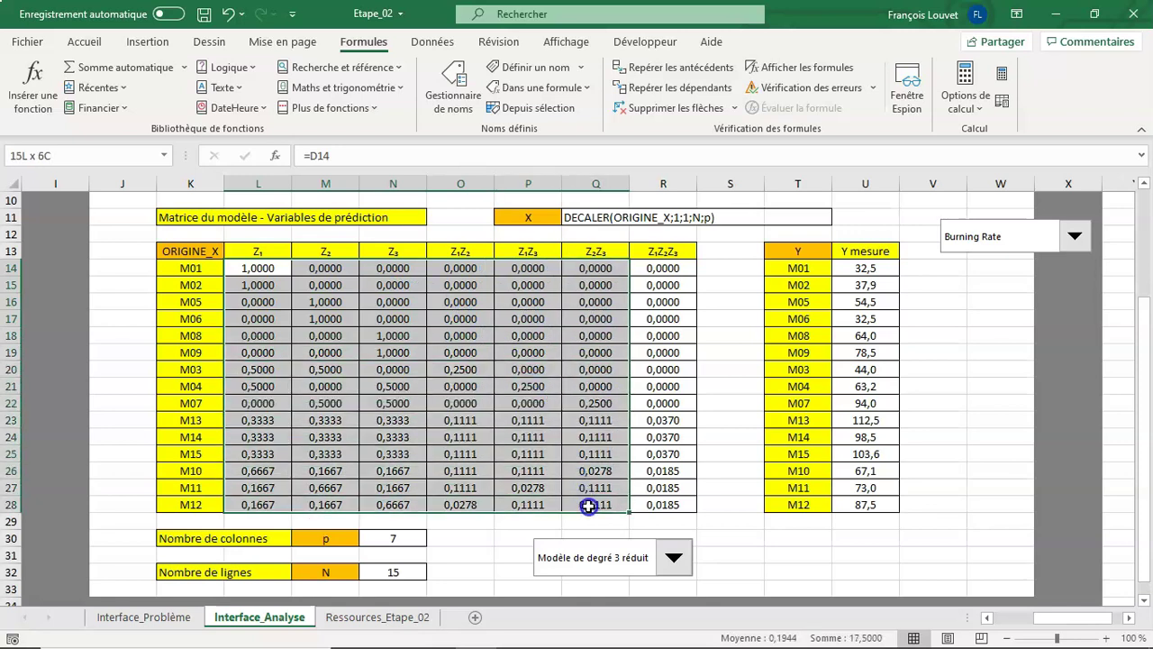
{"action": "mouse_move", "coordinate": [258, 267]}
{"action": "left_mouse_down"}
{"action": "mouse_move", "coordinate": [655, 379]}
{"action": "mouse_move", "coordinate": [664, 506]}
{"action": "left_mouse_up"}
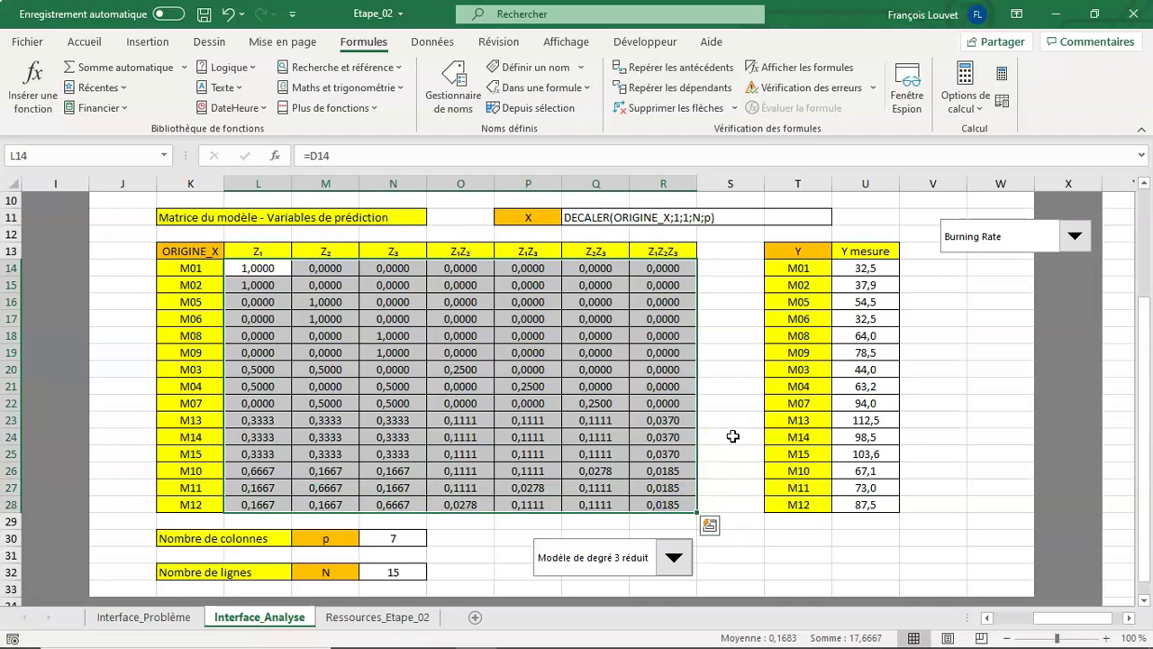
{"action": "left_click", "coordinate": [543, 214]}
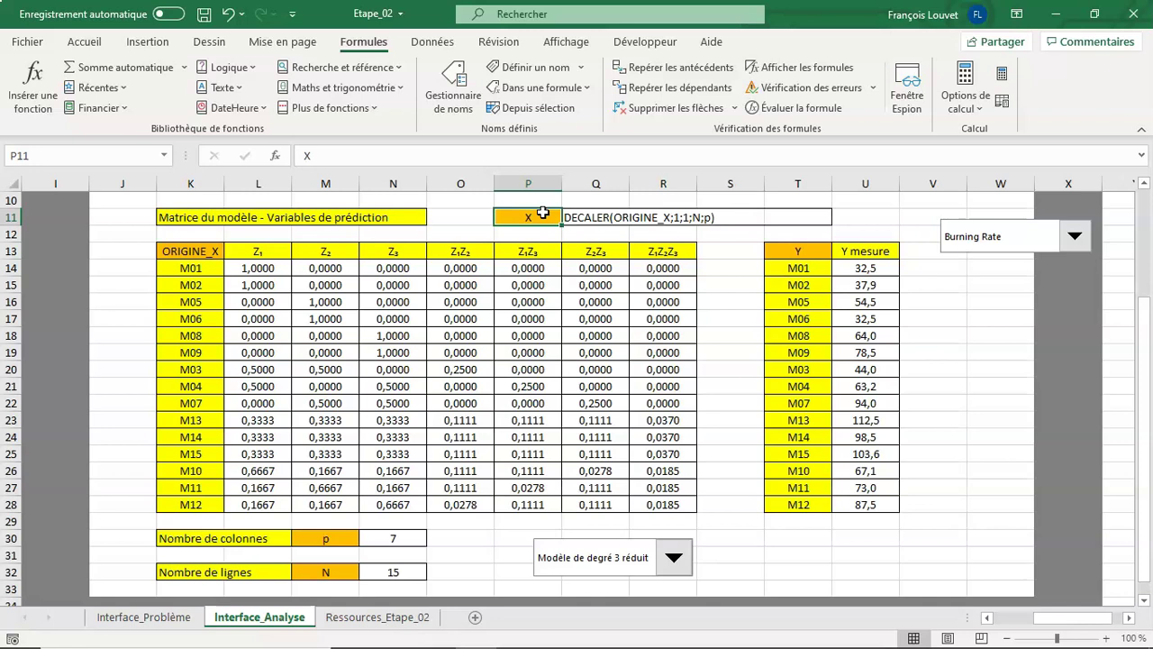
- Define the name ORIGINE_X for header cell K13, referring to $K$13
{"action": "left_click", "coordinate": [207, 251]}
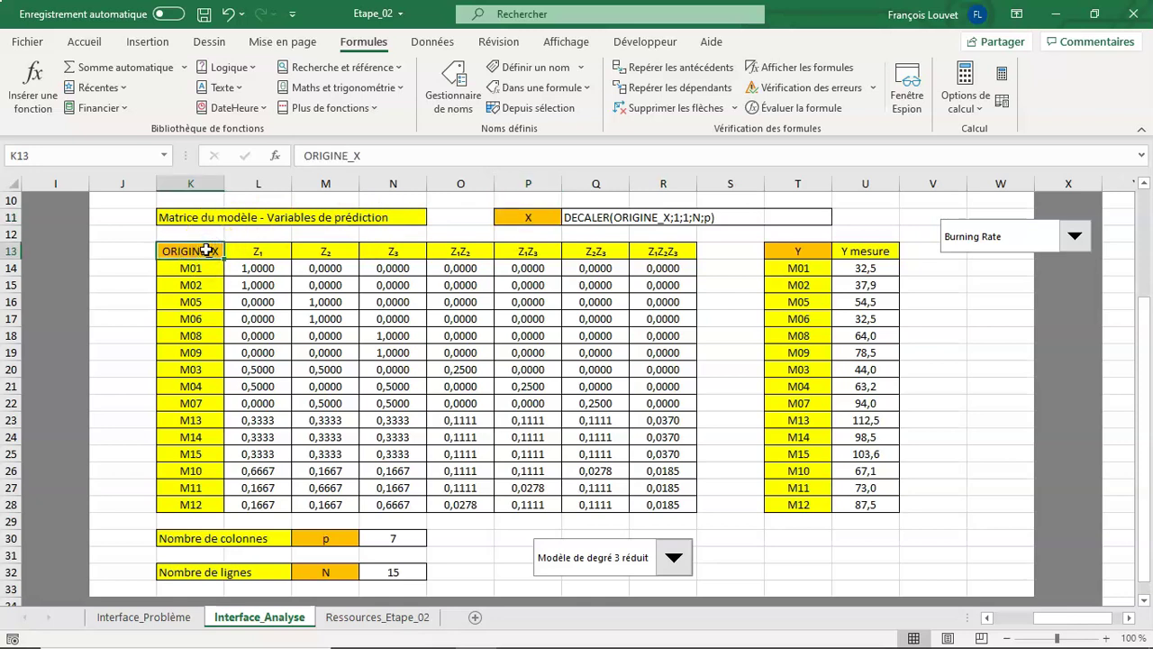
{"action": "left_click", "coordinate": [211, 249]}
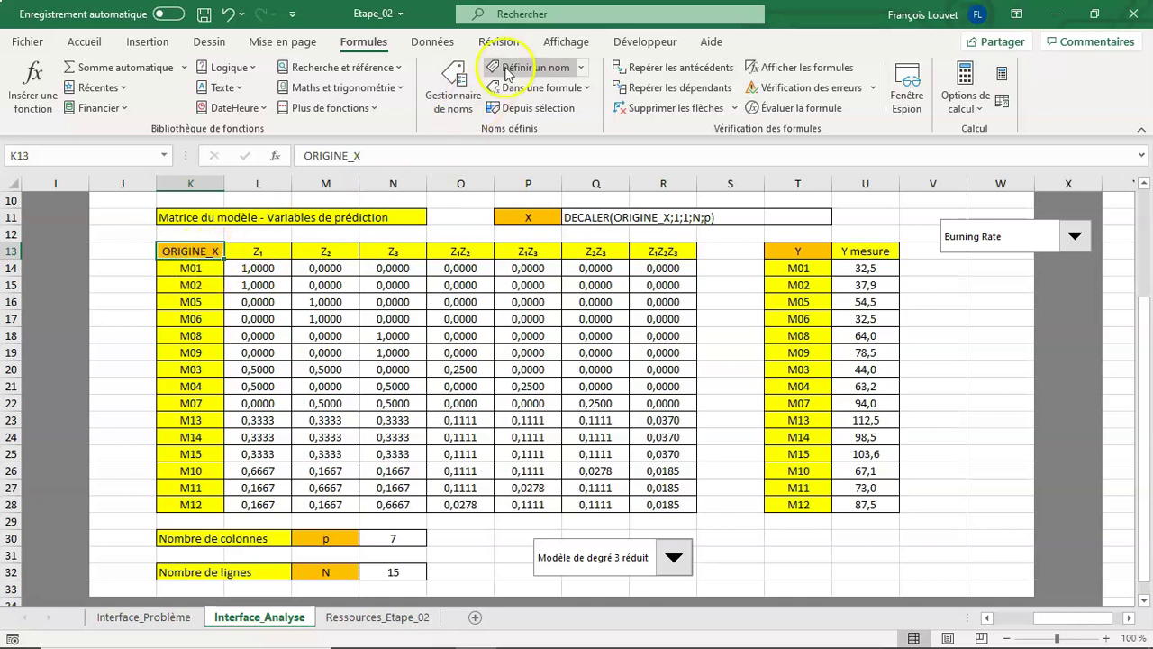
{"action": "left_click", "coordinate": [535, 70]}
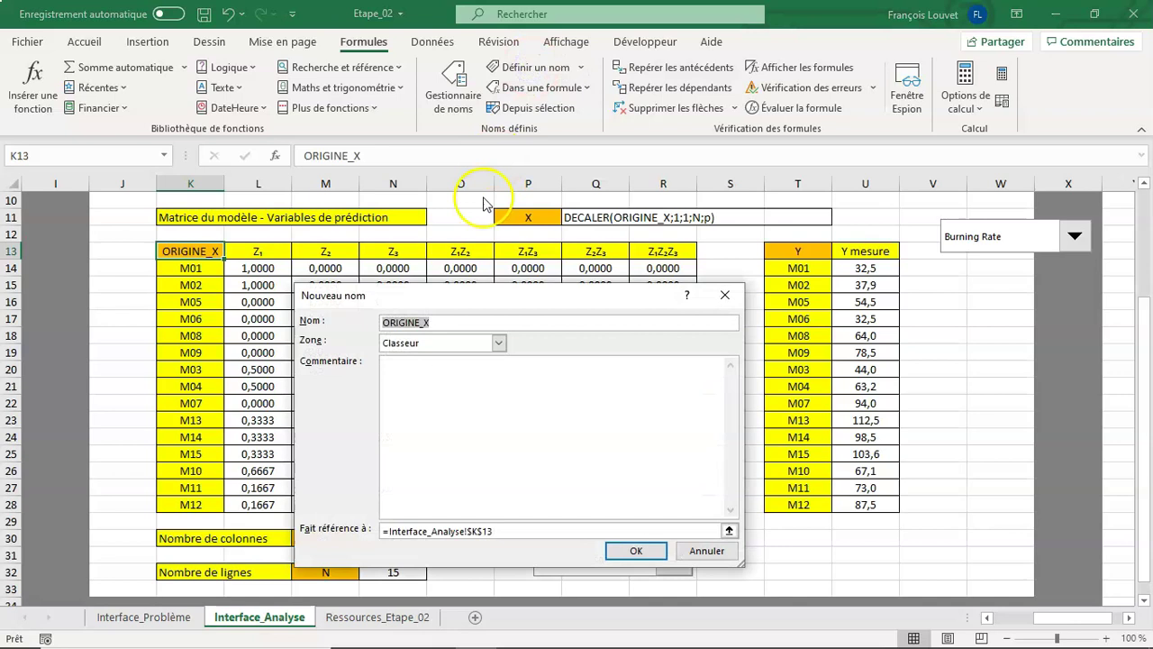
{"action": "left_click_drag", "start_coordinate": [439, 306], "coordinate": [560, 151]}
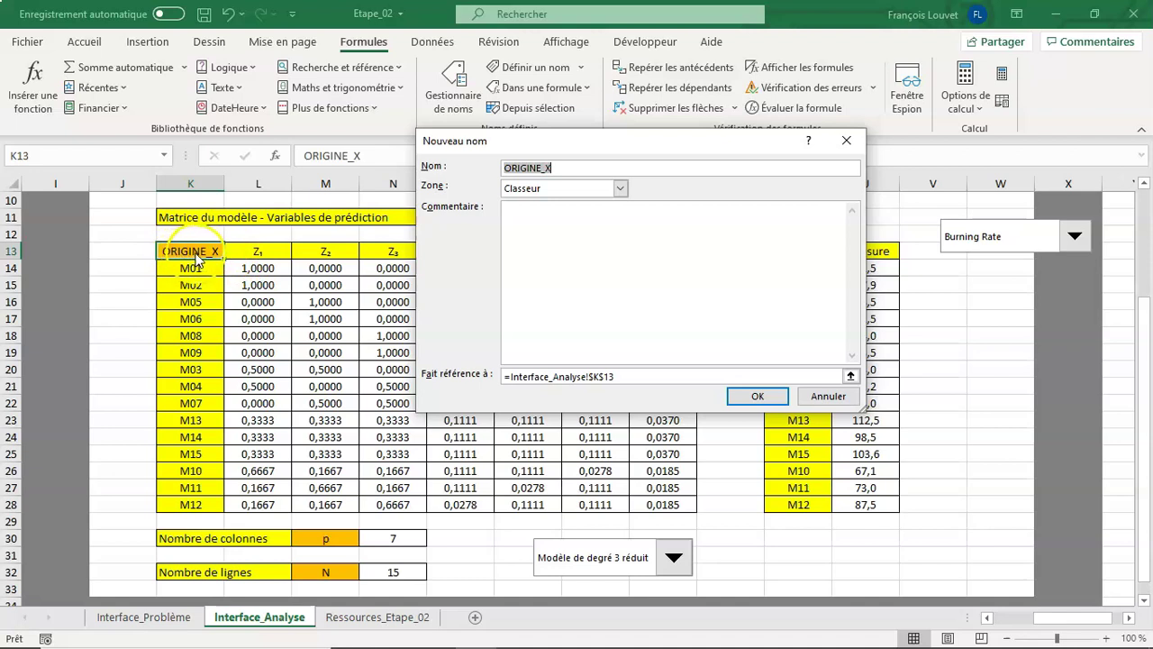
{"action": "left_click", "coordinate": [766, 397]}
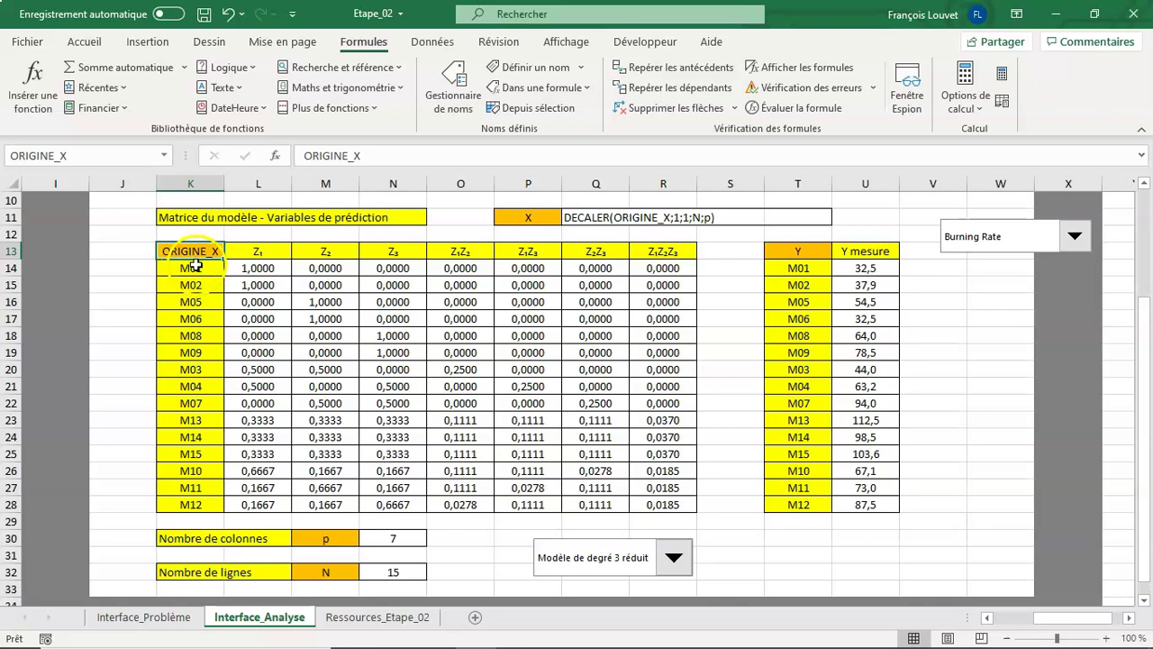
{"action": "left_click", "coordinate": [196, 266]}
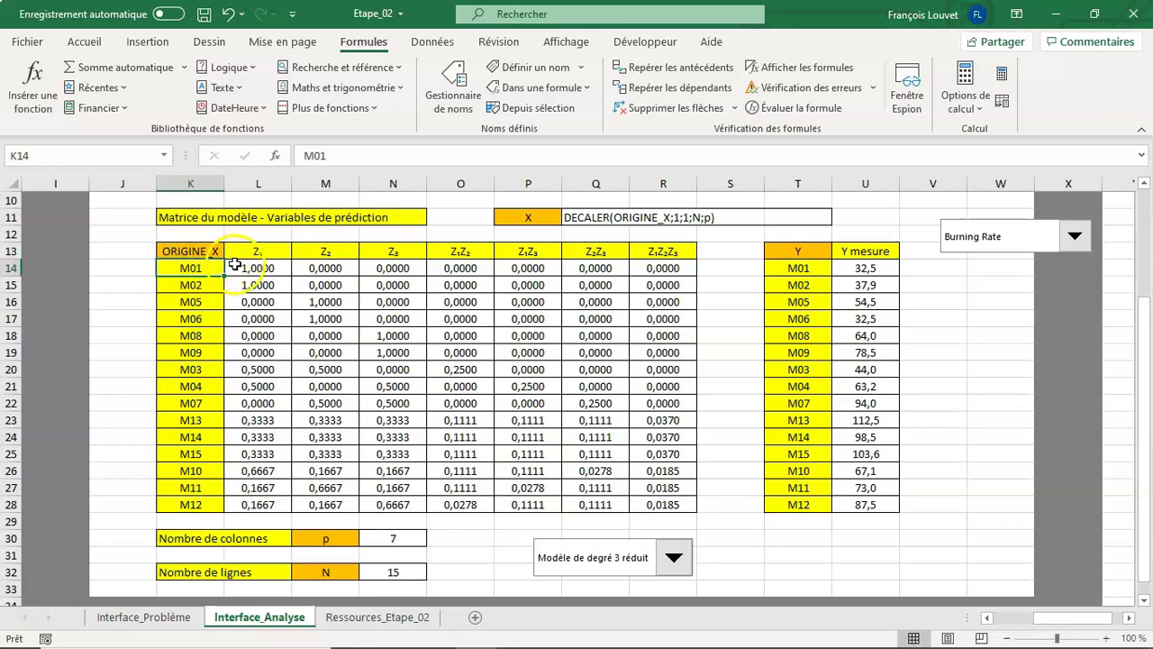
{"action": "left_click", "coordinate": [236, 266]}
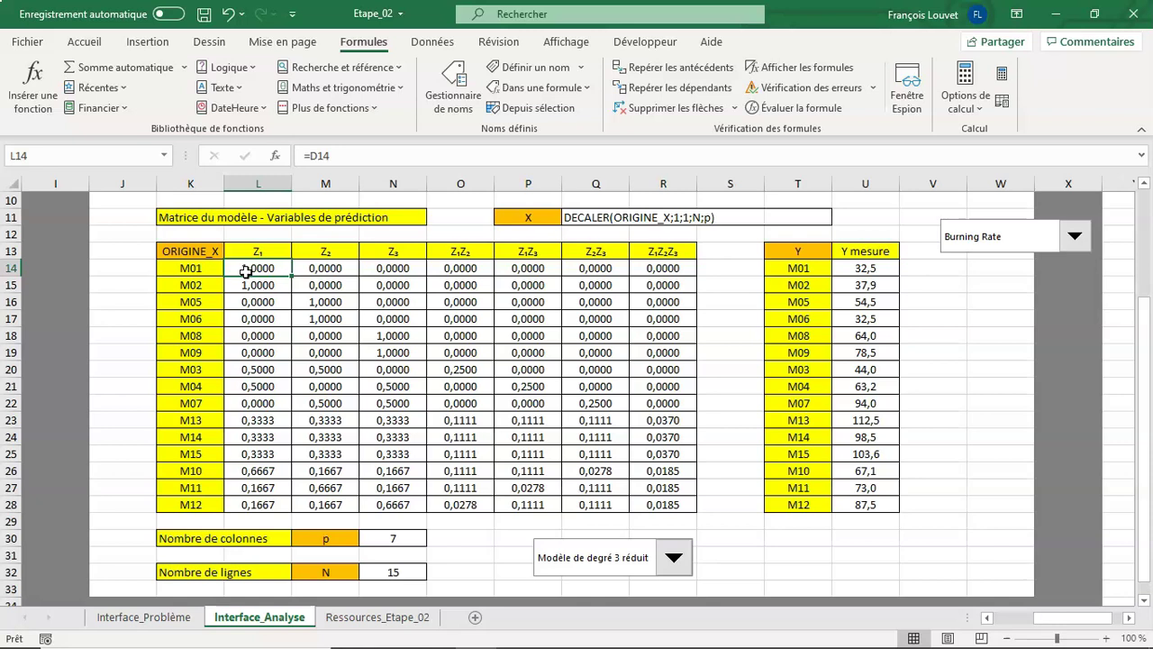
{"action": "left_click_drag", "start_coordinate": [245, 271], "coordinate": [371, 273]}
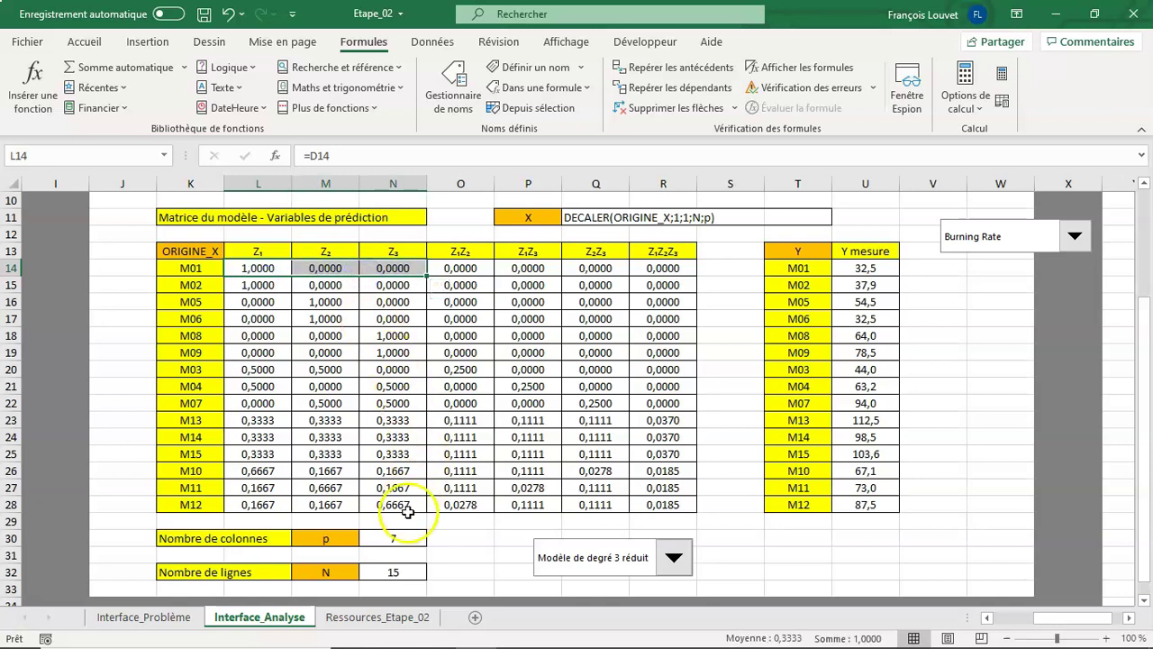
{"action": "mouse_move", "coordinate": [260, 268]}
{"action": "left_mouse_down"}
{"action": "mouse_move", "coordinate": [392, 472]}
{"action": "mouse_move", "coordinate": [393, 504]}
{"action": "left_mouse_up"}
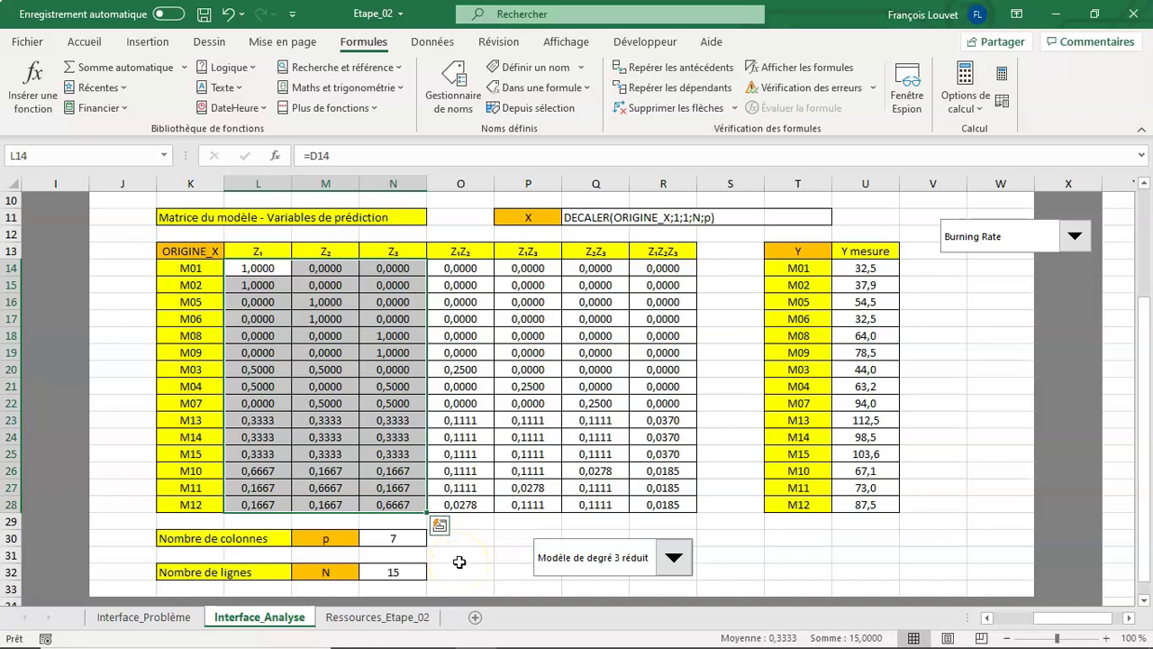
{"action": "left_click", "coordinate": [476, 541]}
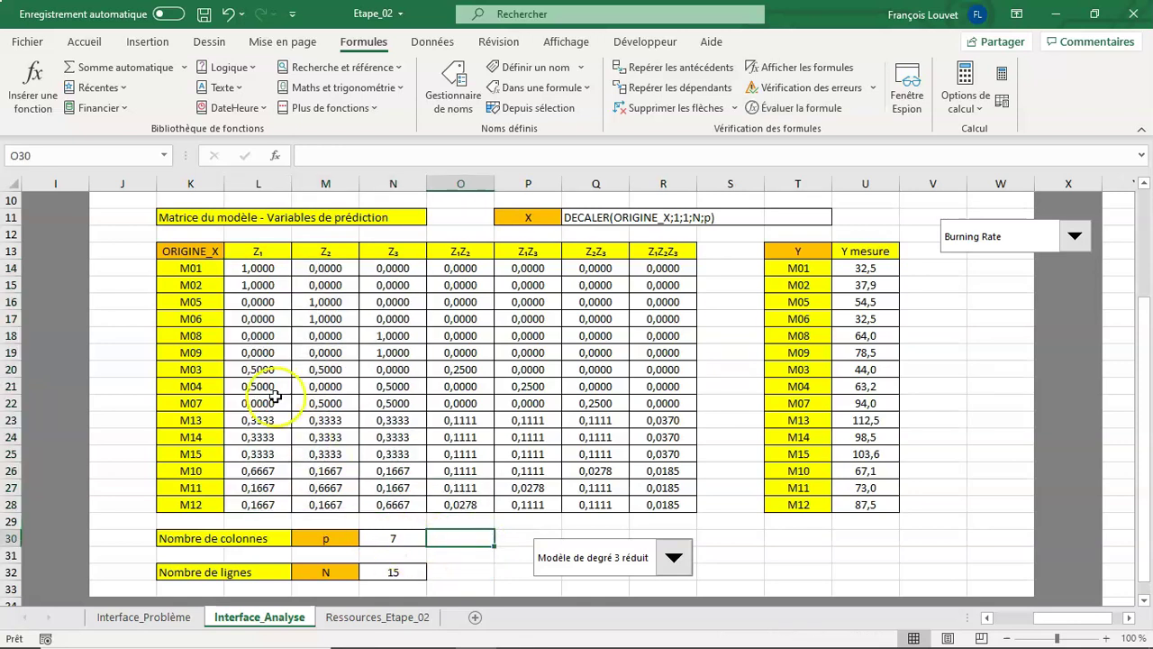
{"action": "left_click", "coordinate": [189, 253]}
{"action": "left_click", "coordinate": [99, 151]}
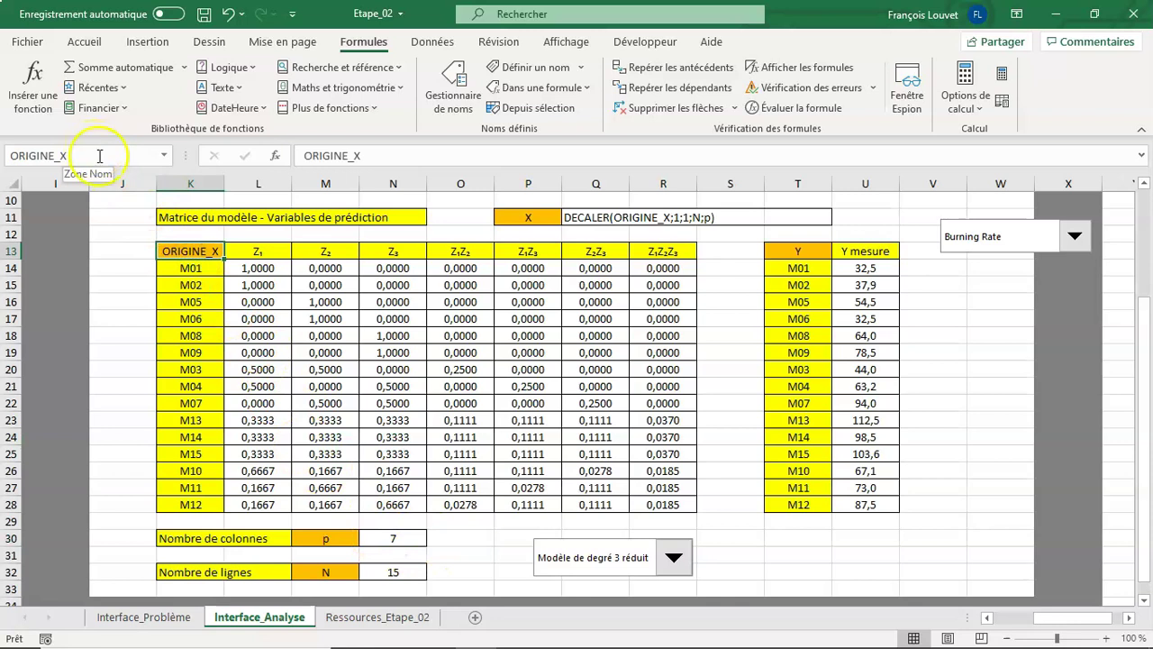
- Define the name N for cell N32, which holds 15, referring to $N$32
{"action": "left_click", "coordinate": [386, 538]}
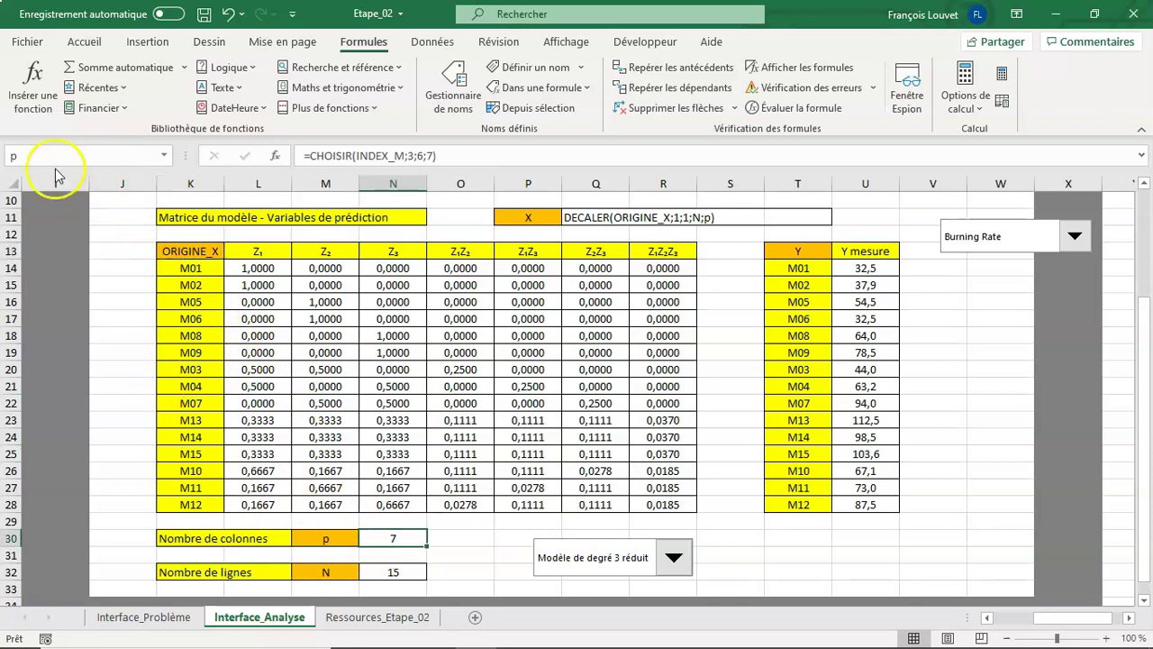
{"action": "left_click", "coordinate": [393, 574]}
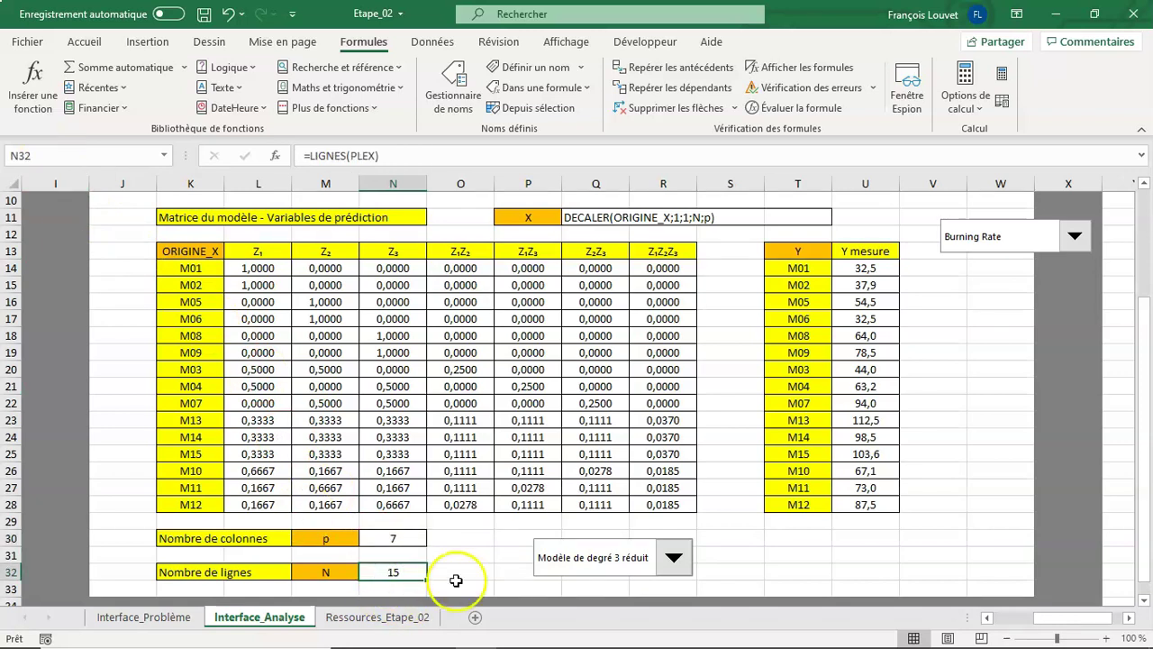
{"action": "left_click", "coordinate": [530, 67]}
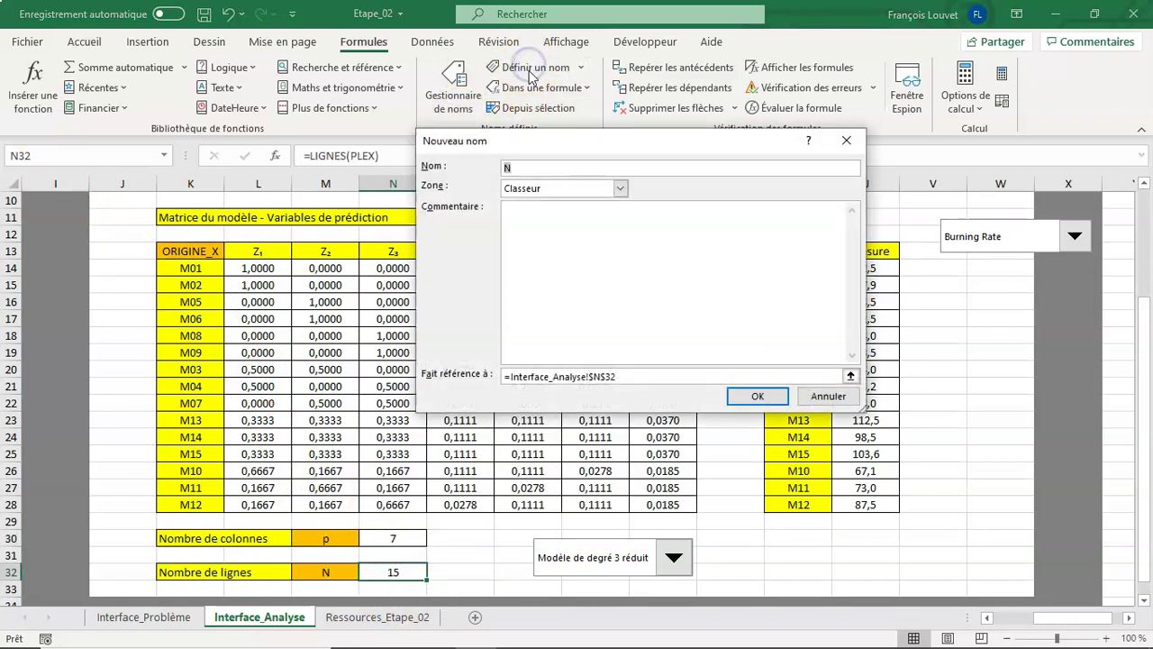
{"action": "left_click", "coordinate": [757, 397]}
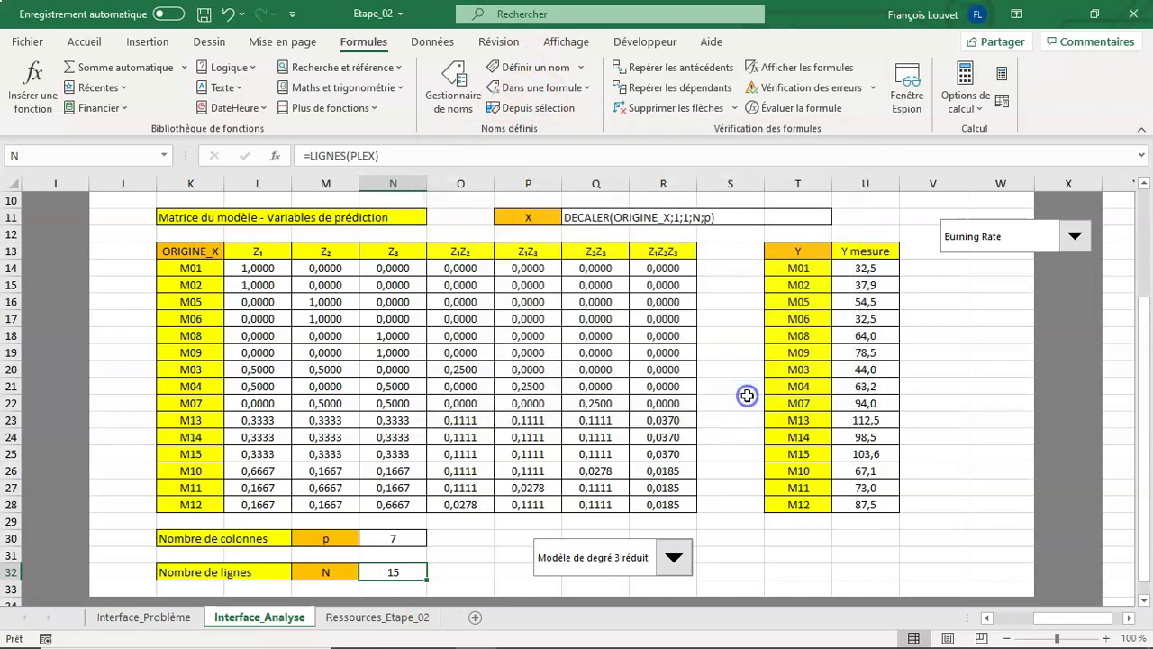
{"action": "left_click", "coordinate": [728, 552]}
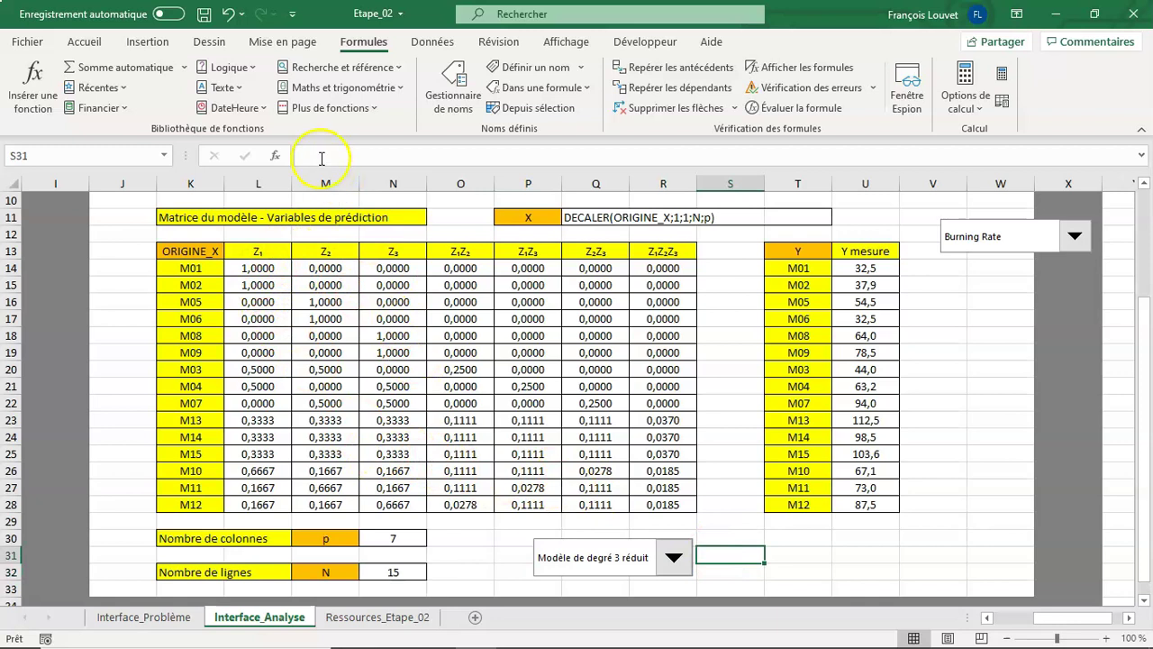
- Start a DECALER formula in S31 from the Insérer une fonction picker
{"action": "left_click", "coordinate": [34, 74]}
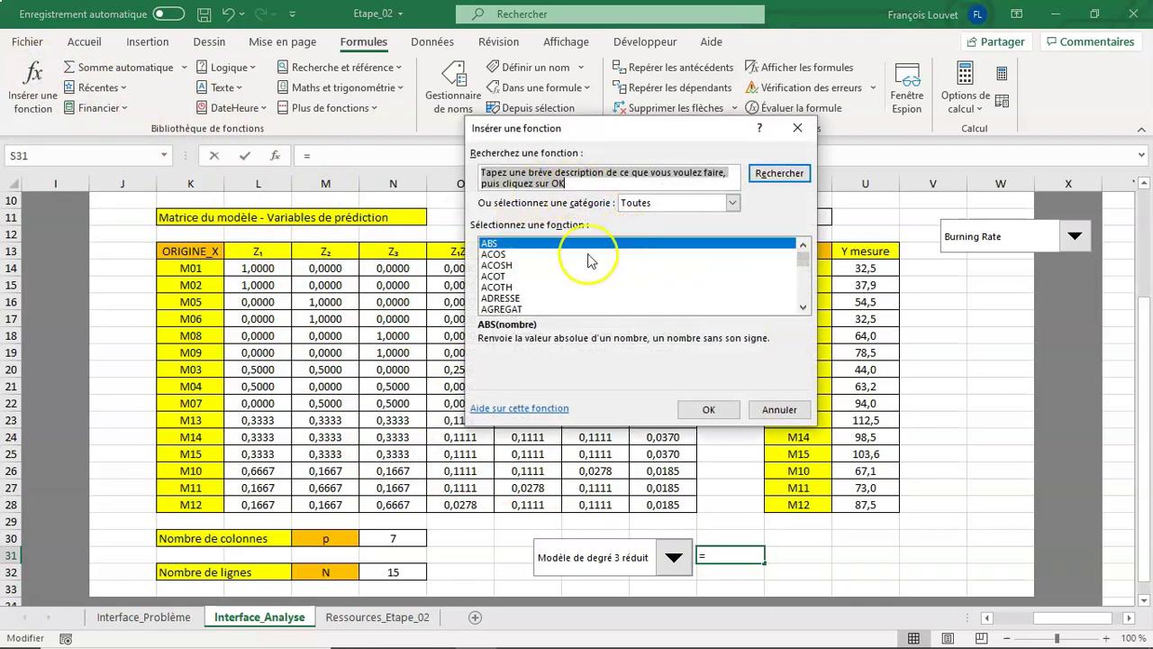
{"action": "left_click", "coordinate": [563, 254]}
{"action": "key", "text": "d"}
{"action": "key", "text": "e"}
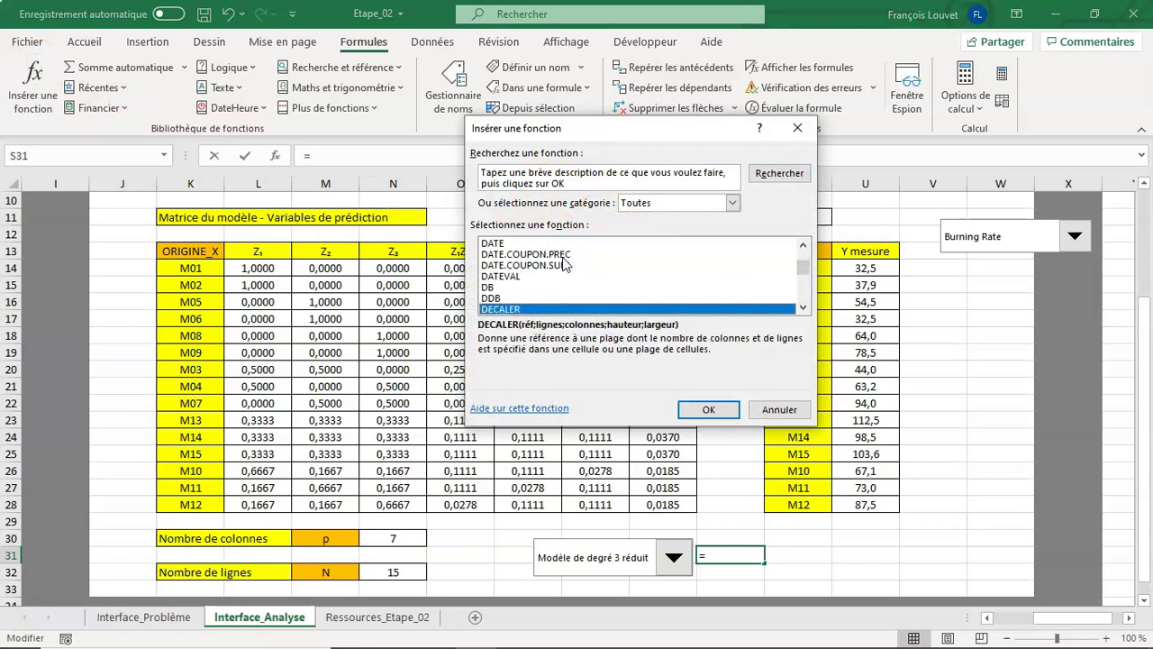
{"action": "left_click", "coordinate": [705, 410]}
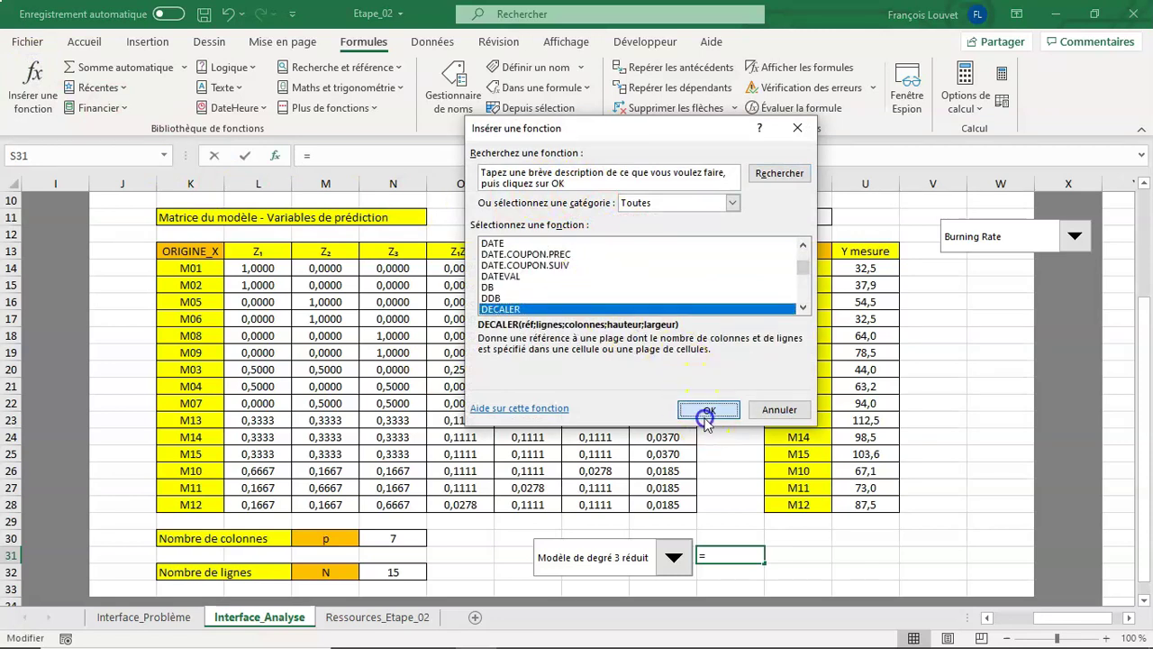
{"action": "left_click_drag", "start_coordinate": [450, 137], "coordinate": [519, 255]}
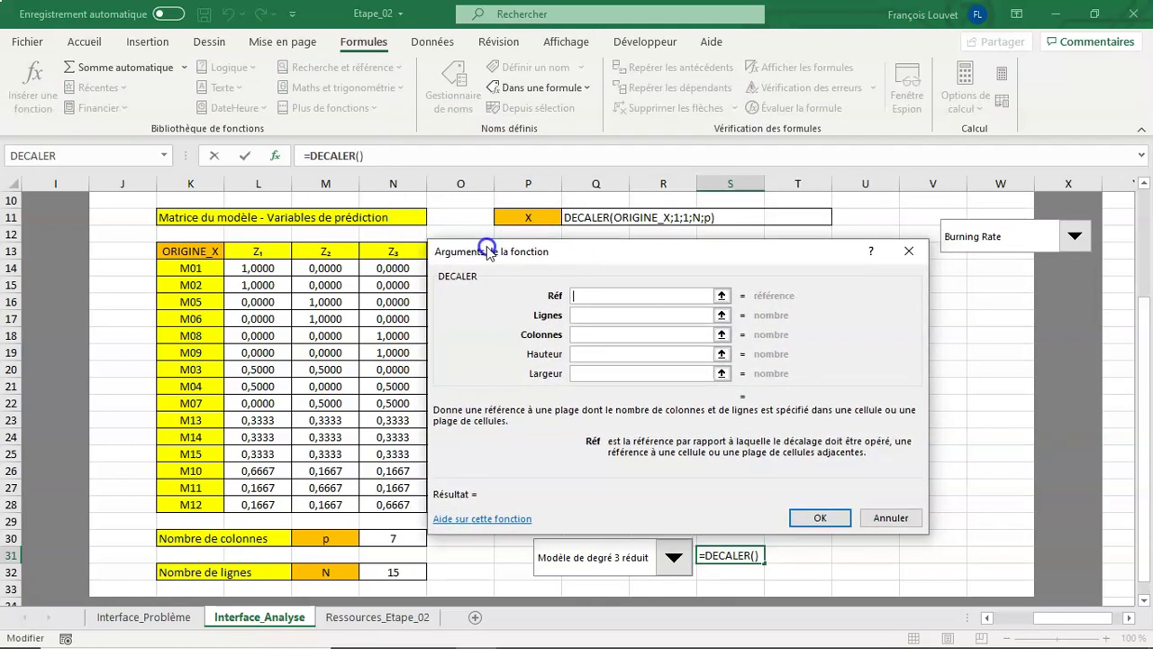
{"action": "mouse_move", "coordinate": [519, 255]}
{"action": "left_mouse_down"}
{"action": "mouse_move", "coordinate": [494, 283]}
{"action": "mouse_move", "coordinate": [497, 304]}
{"action": "left_mouse_up"}
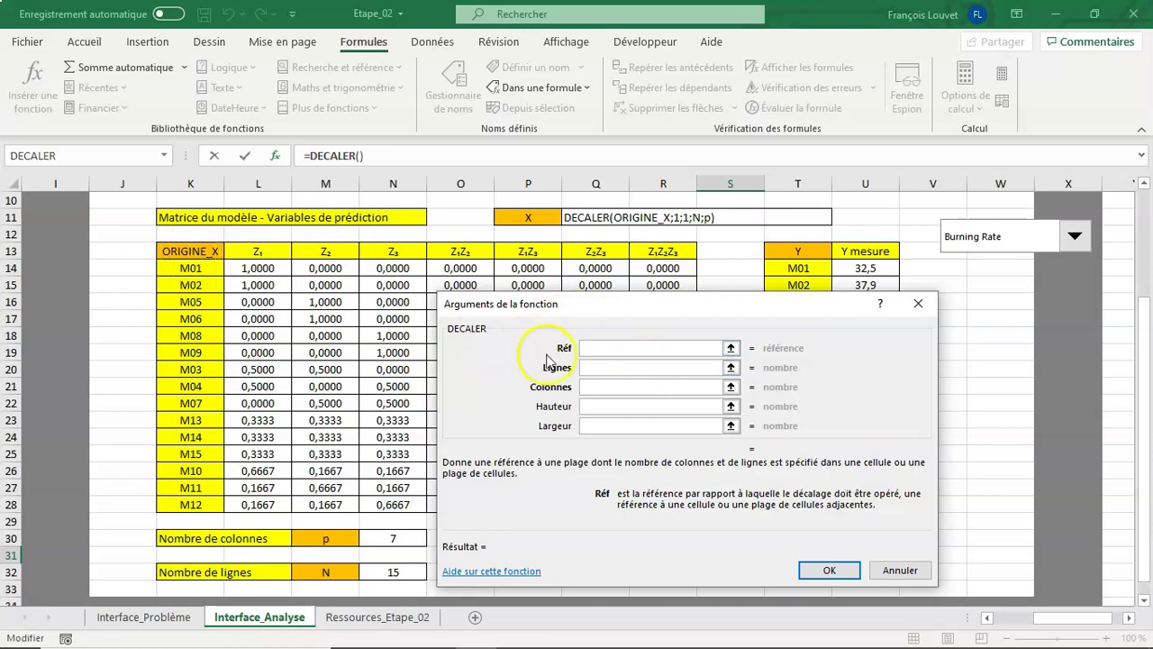
- Review the Lignes, Colonnes, Hauteur and Largeur help, relating them to ORIGINE_X and N
{"action": "left_click", "coordinate": [594, 366]}
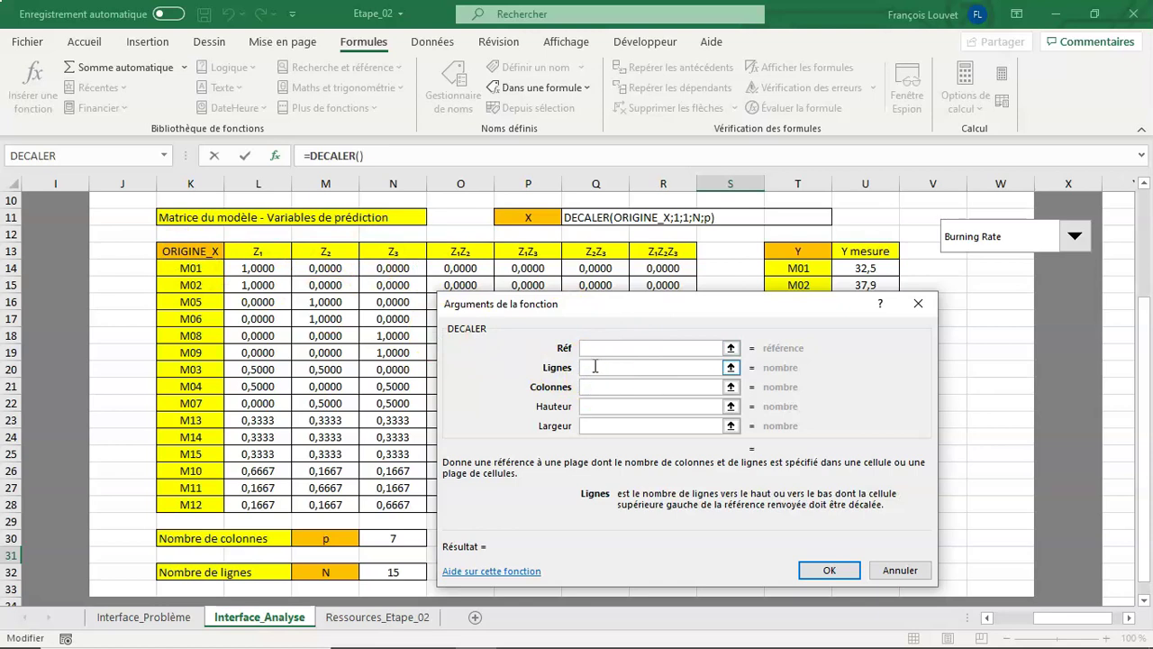
{"action": "left_click", "coordinate": [599, 386]}
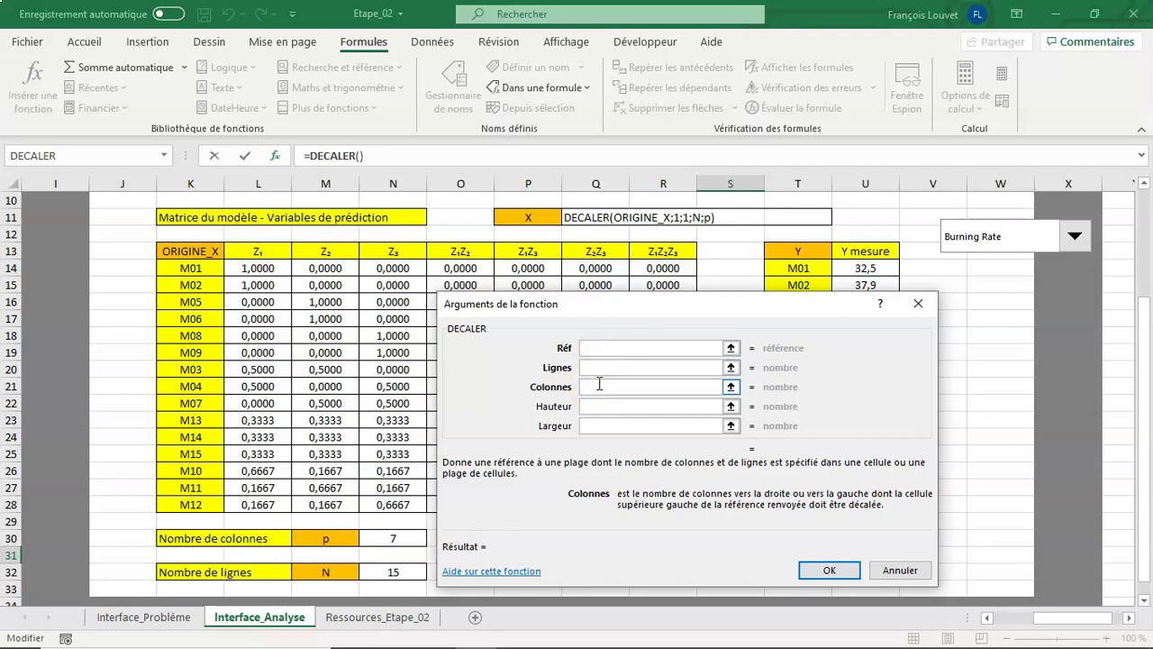
{"action": "left_click", "coordinate": [203, 249]}
{"action": "left_click", "coordinate": [595, 407]}
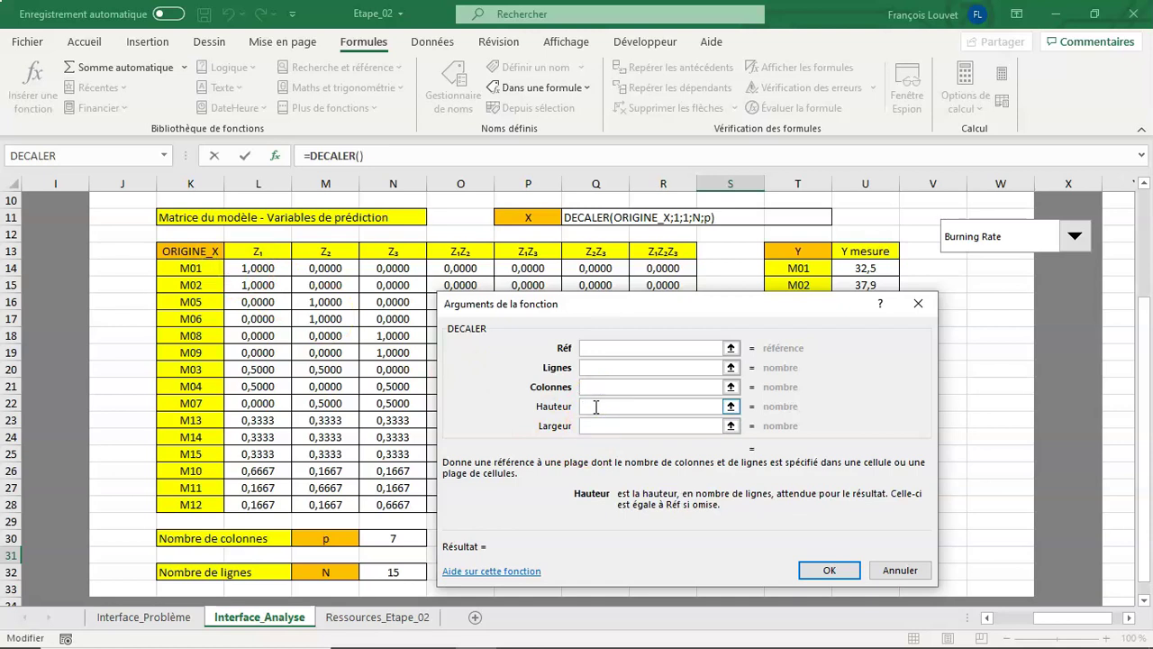
{"action": "left_click", "coordinate": [418, 574]}
{"action": "left_click", "coordinate": [610, 425]}
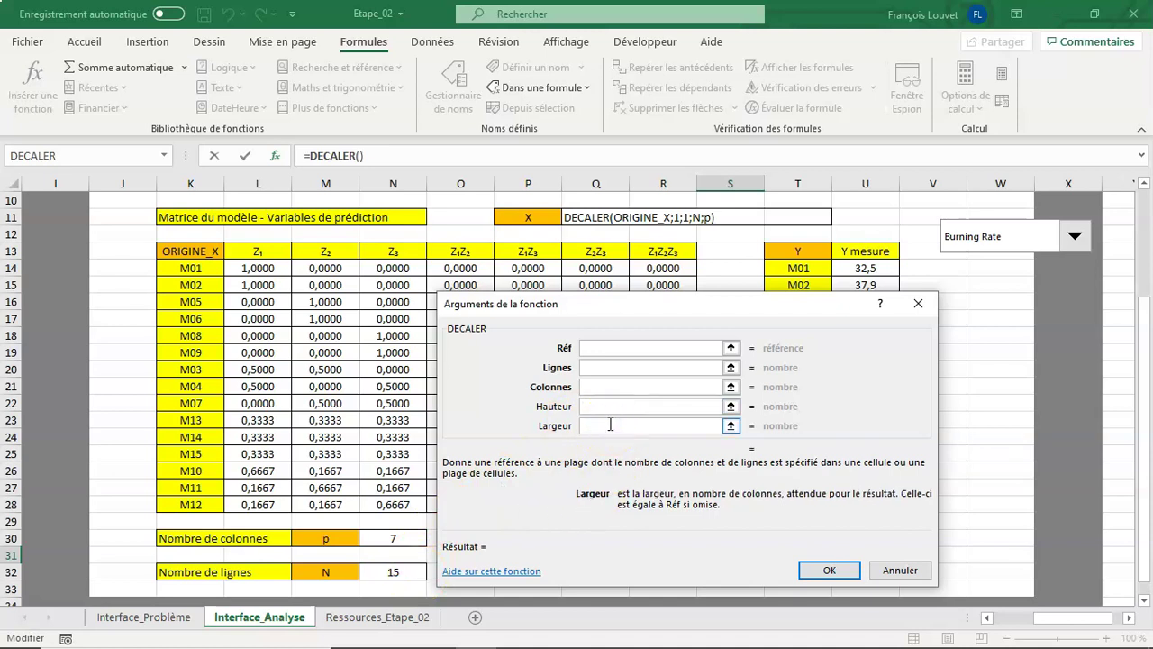
- Validate the empty DECALER arguments and dismiss the resulting formula error warning
{"action": "left_click_drag", "start_coordinate": [664, 304], "coordinate": [770, 123]}
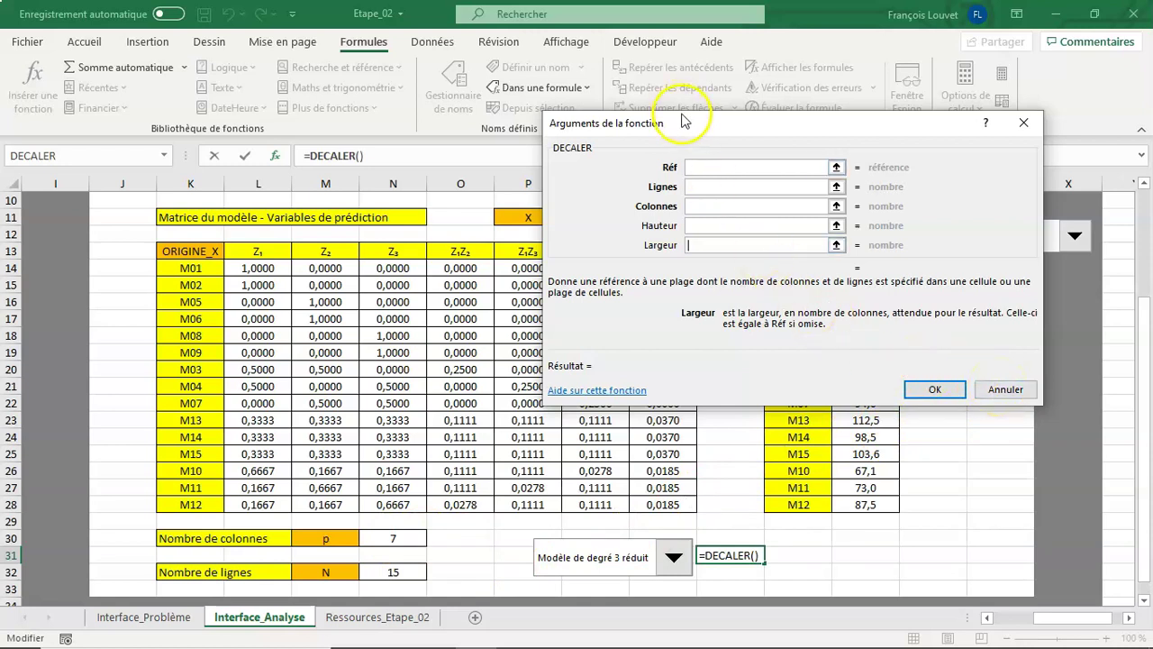
{"action": "left_click_drag", "start_coordinate": [686, 123], "coordinate": [570, 213]}
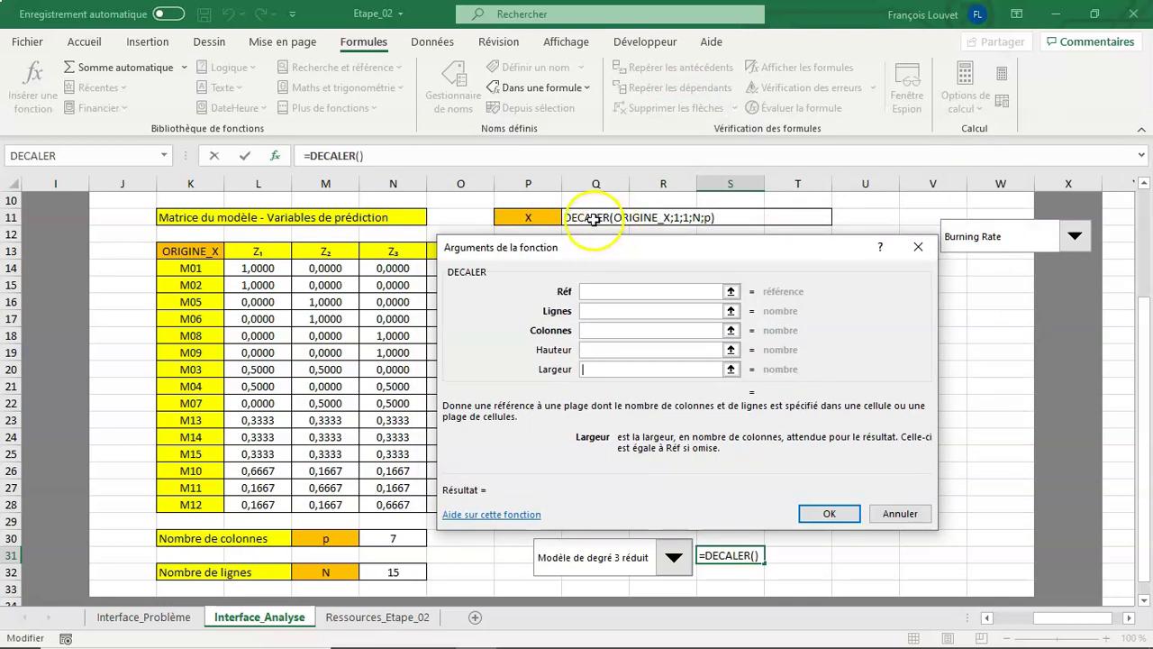
{"action": "left_click", "coordinate": [319, 157]}
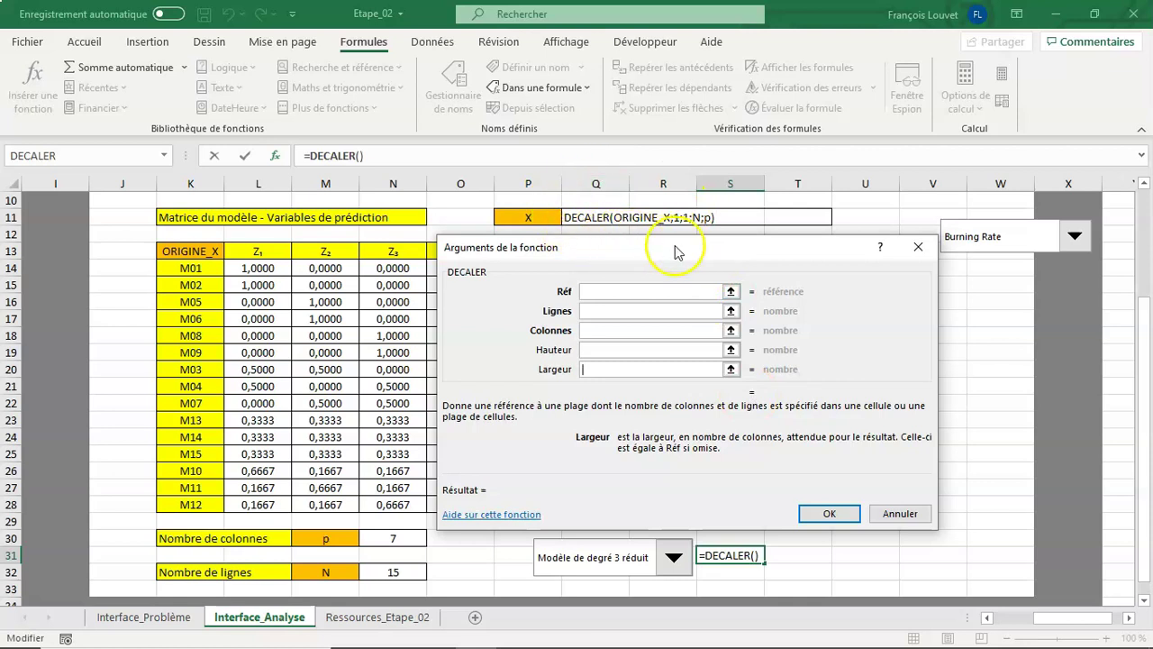
{"action": "left_click", "coordinate": [833, 514]}
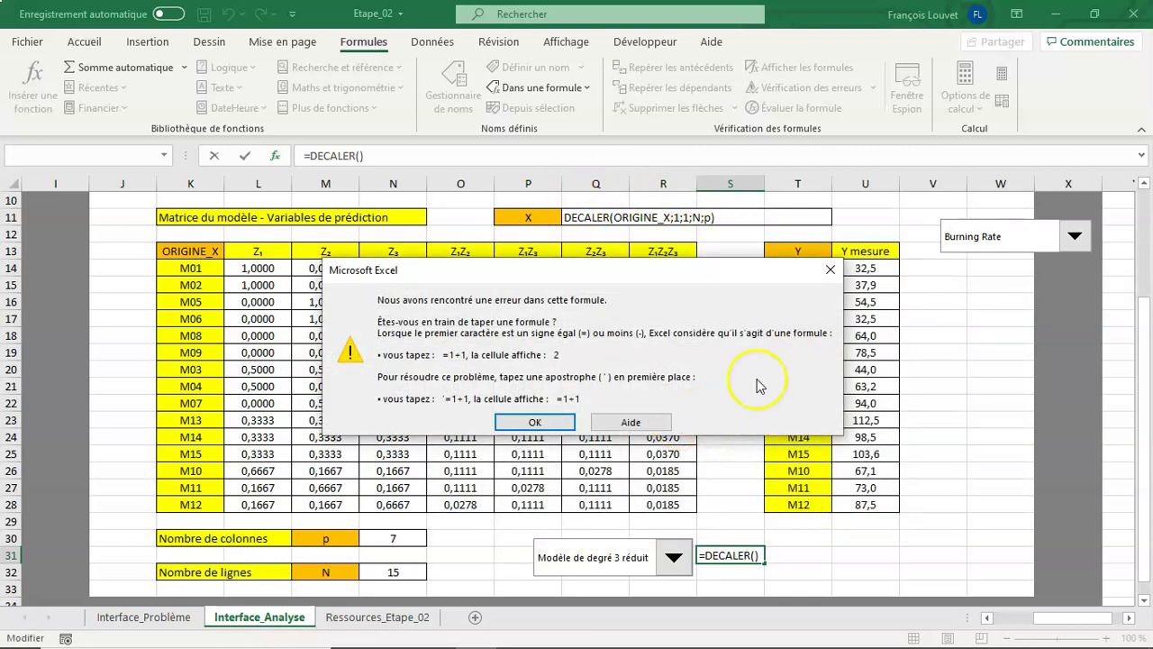
{"action": "left_click", "coordinate": [828, 271]}
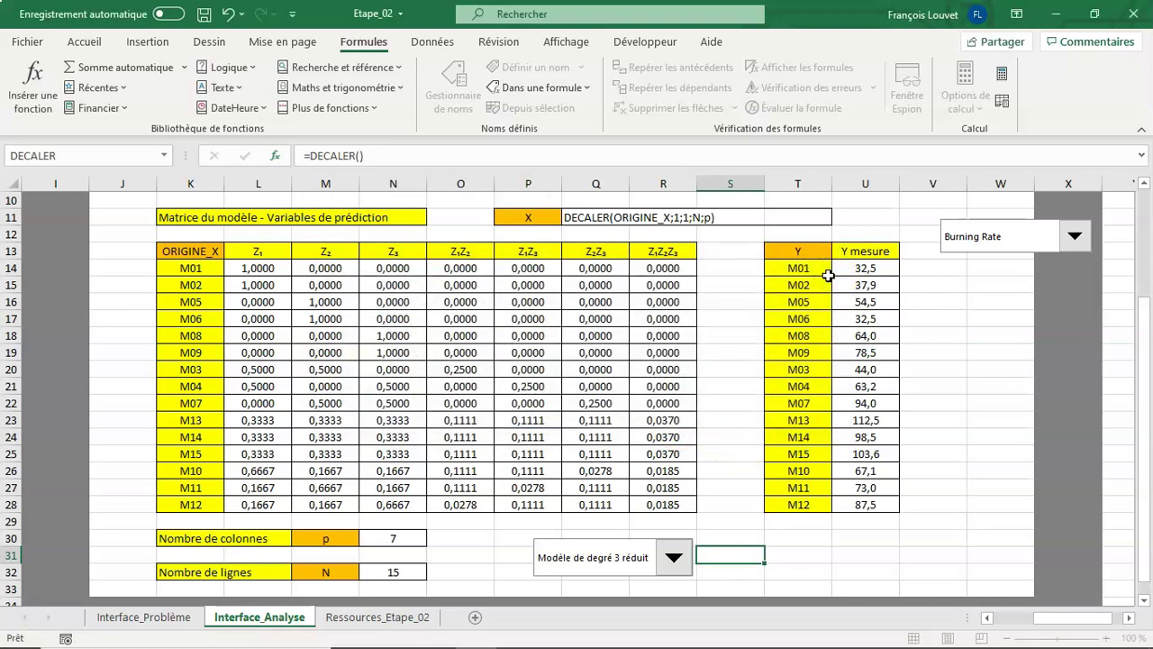
- Cancel the DECALER entry and copy the DECALER(ORIGINE_X;1;1;N;p) text from Q11
{"action": "key", "text": "Escape"}
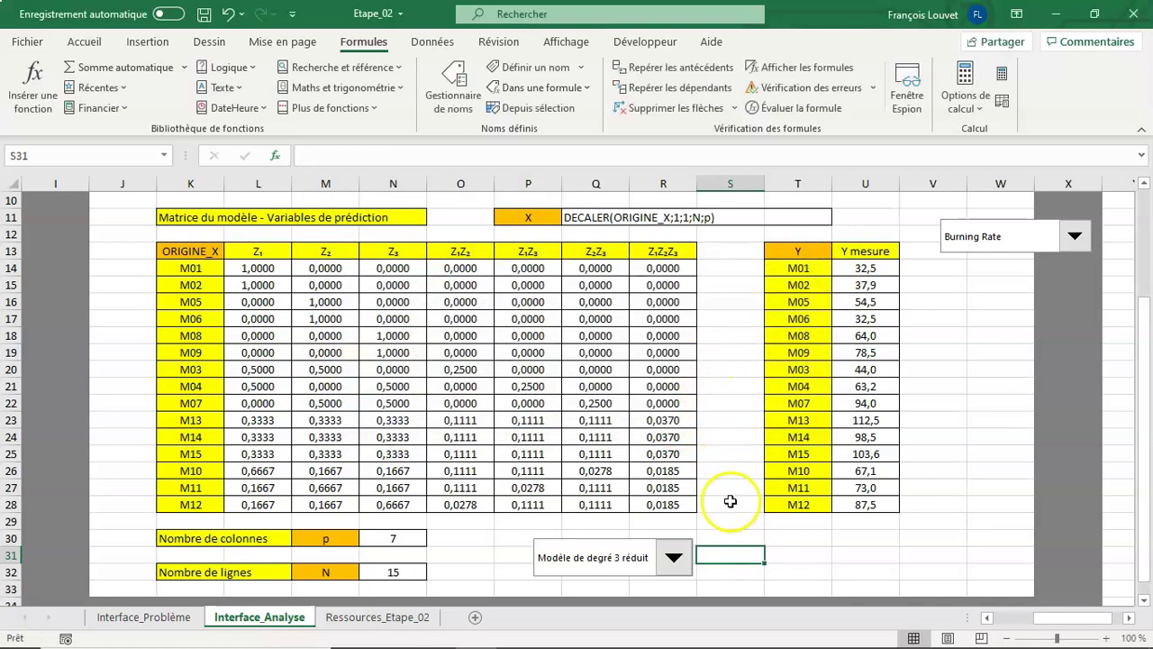
{"action": "left_click", "coordinate": [384, 573]}
{"action": "left_click", "coordinate": [480, 537]}
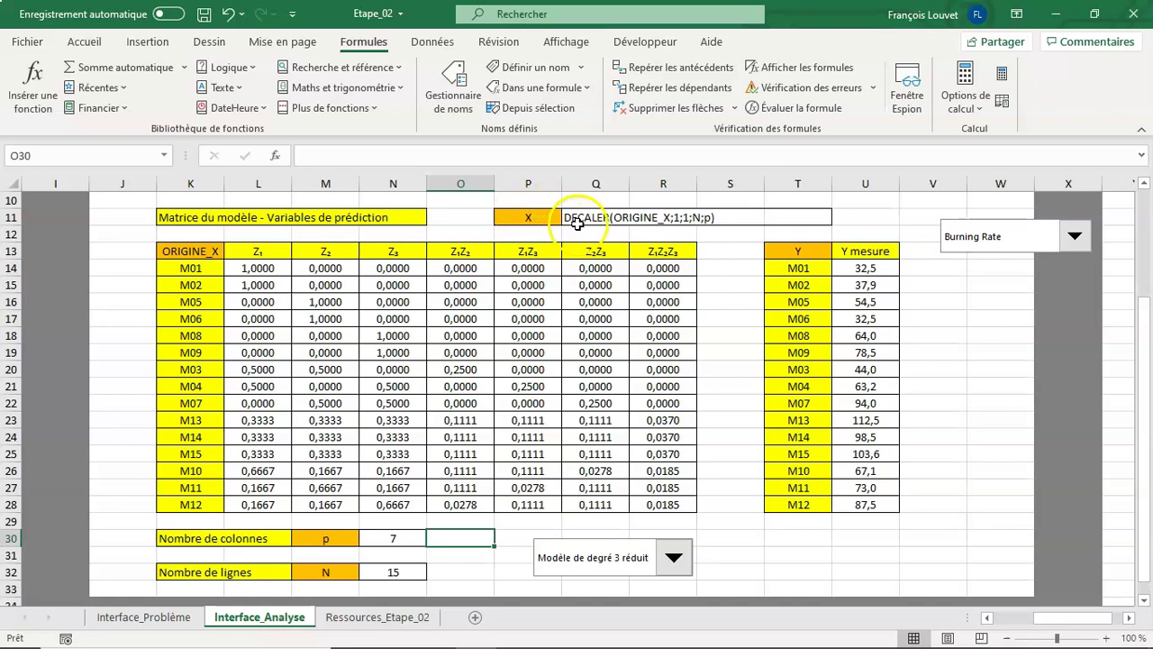
{"action": "left_click", "coordinate": [573, 217]}
{"action": "left_click_drag", "start_coordinate": [304, 156], "coordinate": [461, 155]}
{"action": "key", "text": "ctrl+c"}
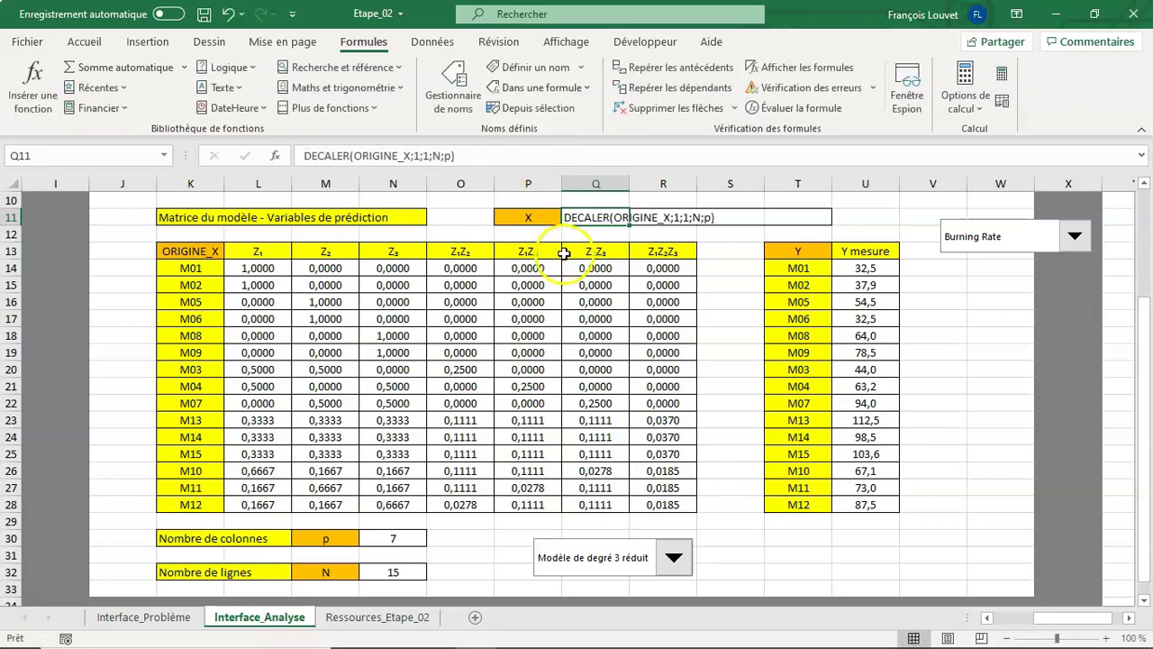
{"action": "left_click", "coordinate": [538, 216]}
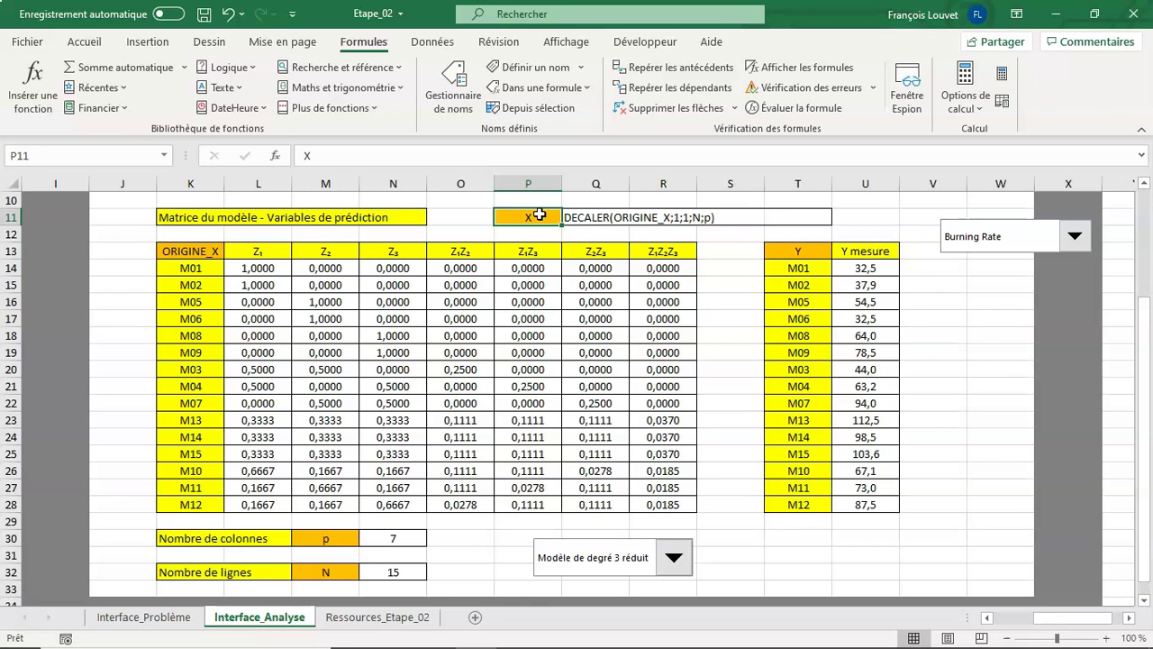
- Create the name X whose reference is the pasted =DECALER(ORIGINE_X;1;1;N;p)
{"action": "left_click", "coordinate": [358, 52]}
{"action": "left_click", "coordinate": [554, 69]}
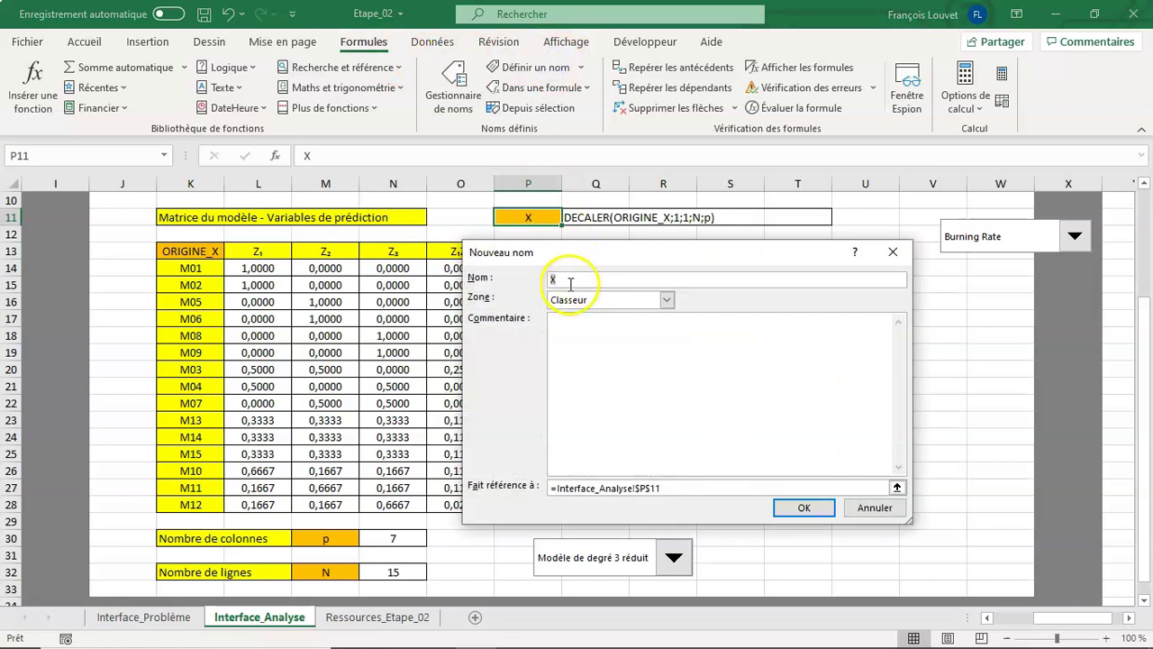
{"action": "left_click_drag", "start_coordinate": [619, 260], "coordinate": [770, 141]}
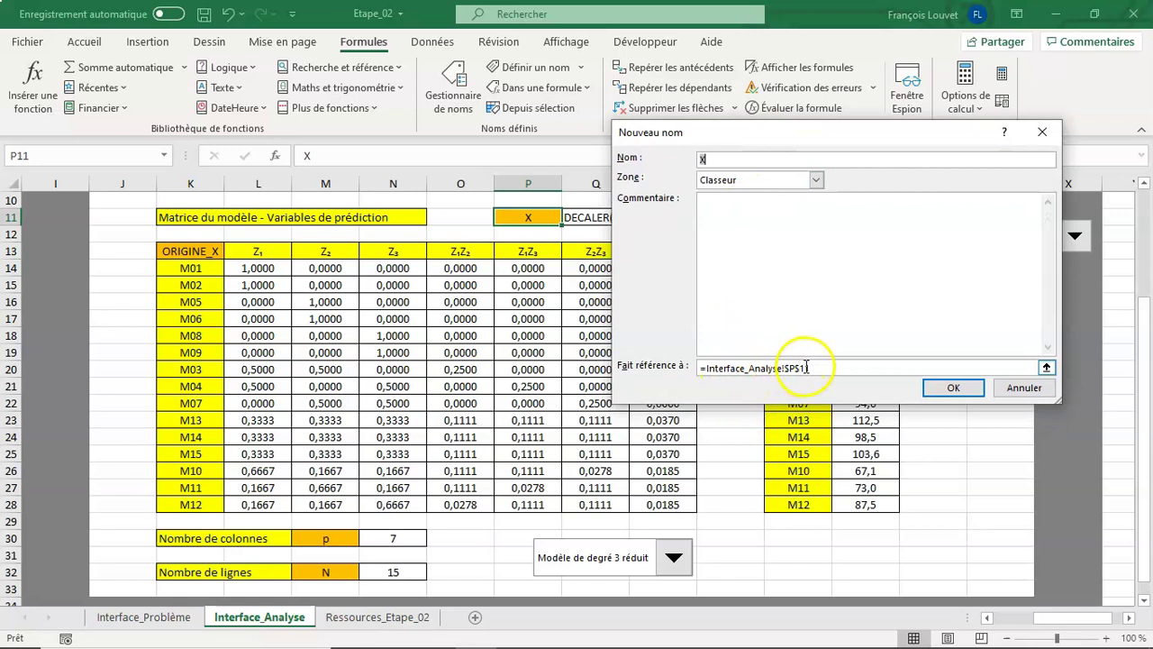
{"action": "left_click_drag", "start_coordinate": [707, 368], "coordinate": [830, 370]}
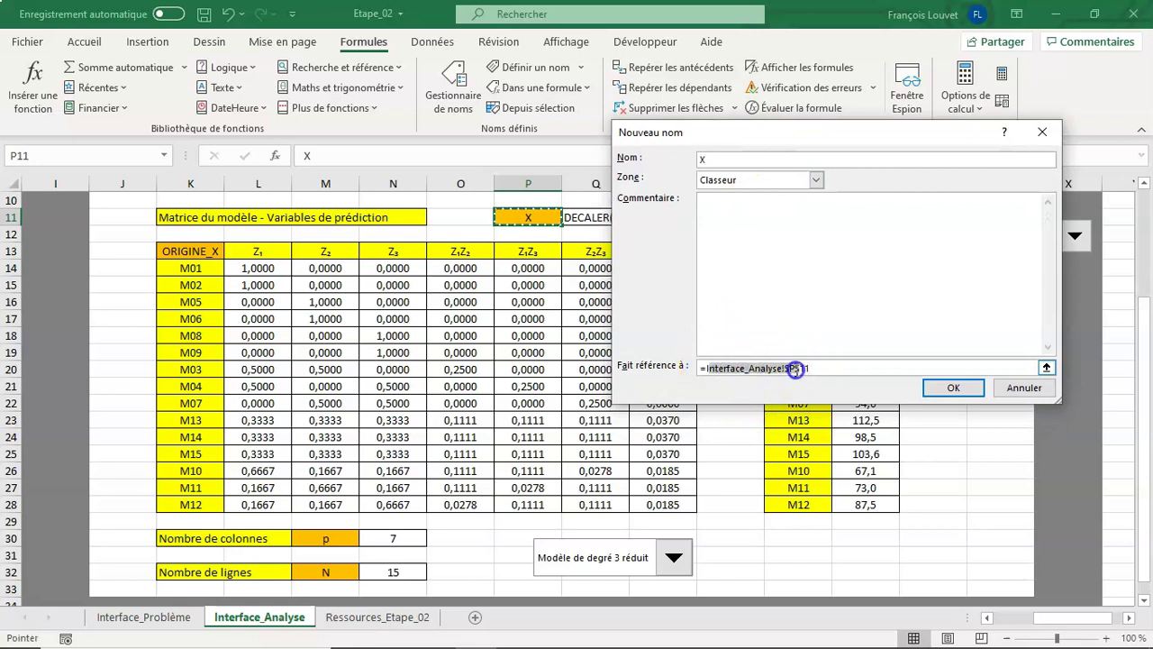
{"action": "type", "text": "I"}
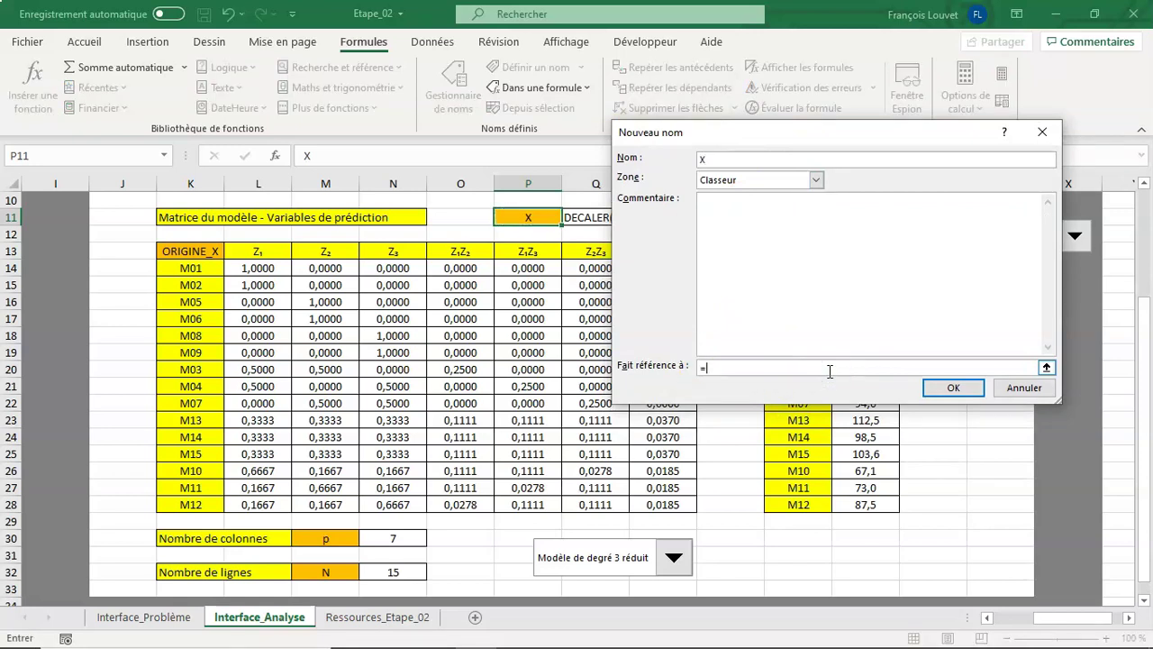
{"action": "key", "text": "ctrl+v"}
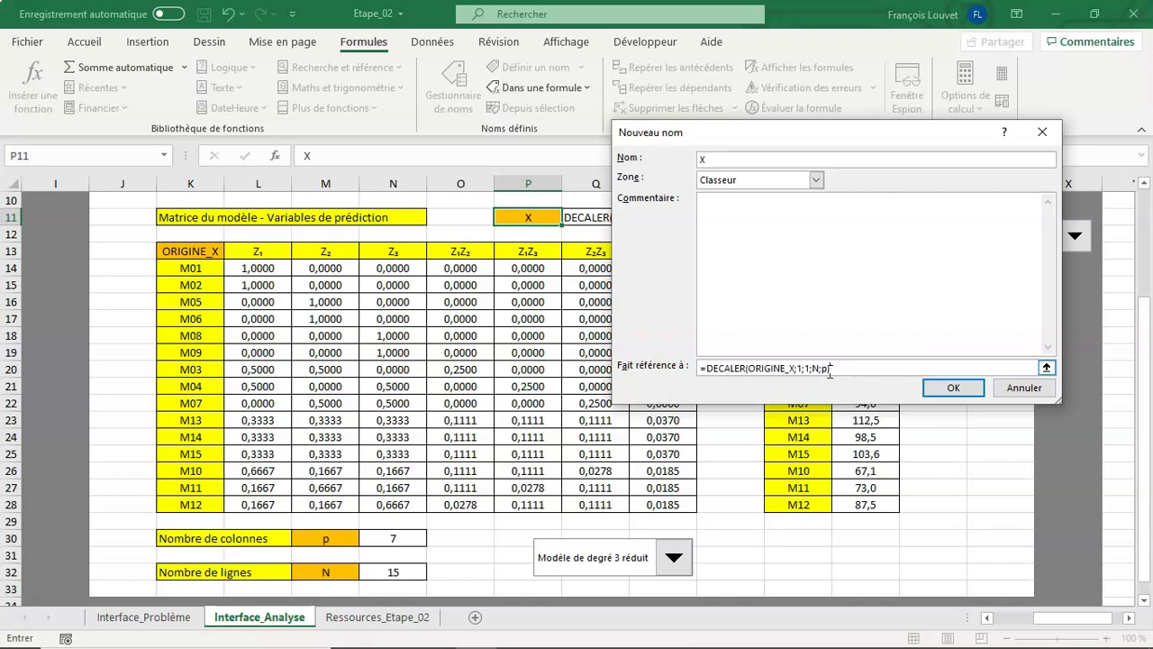
{"action": "left_click", "coordinate": [830, 370]}
{"action": "left_click", "coordinate": [823, 416]}
{"action": "left_click_drag", "start_coordinate": [883, 131], "coordinate": [743, 243]}
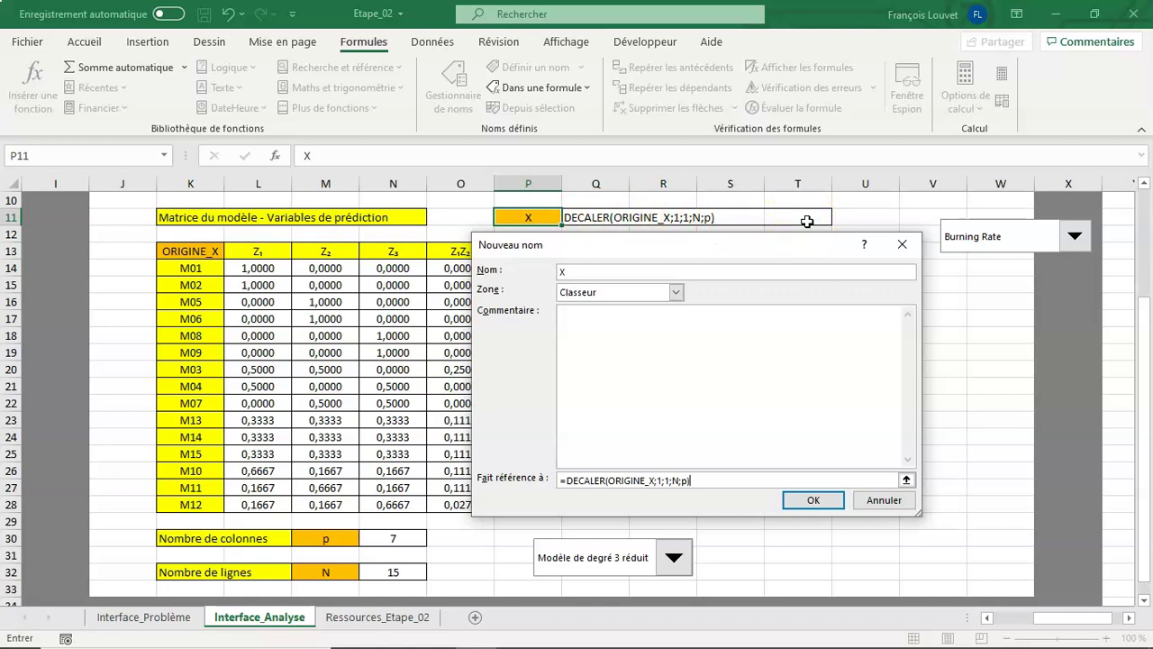
{"action": "left_click", "coordinate": [598, 481]}
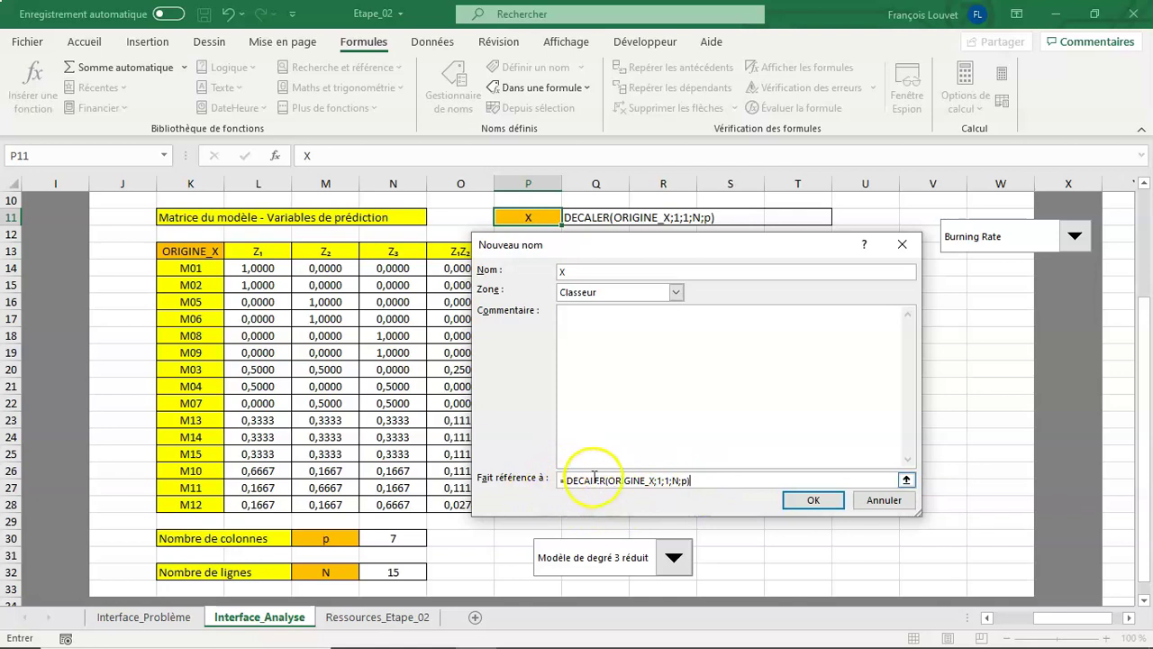
{"action": "left_click", "coordinate": [811, 501]}
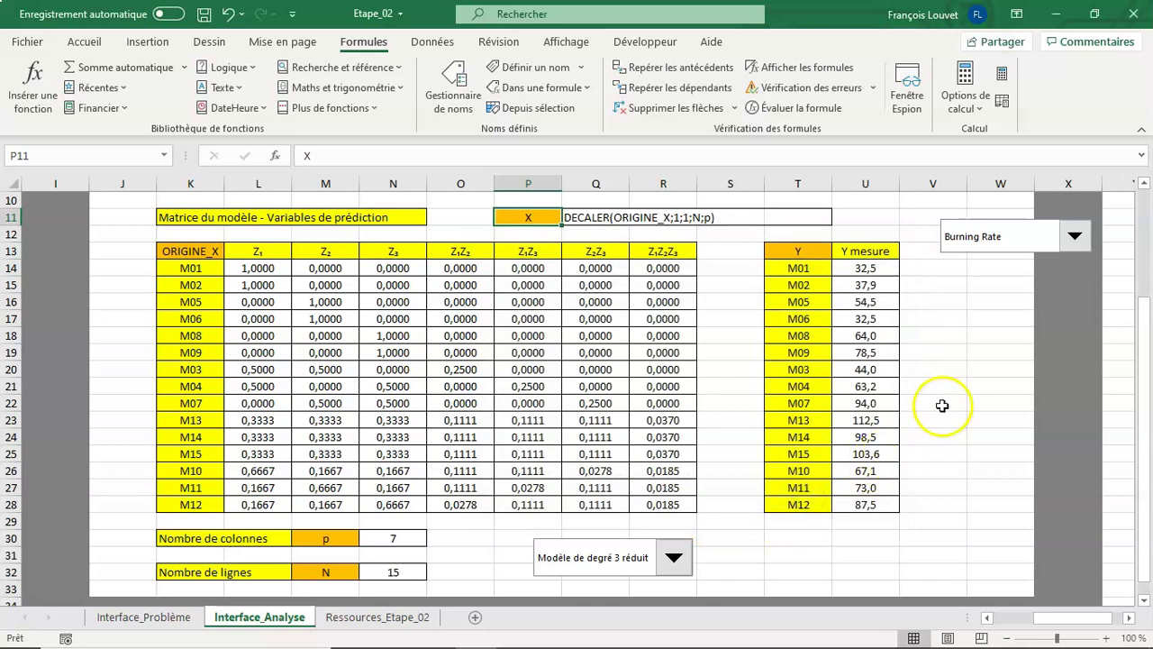
{"action": "left_click", "coordinate": [942, 401]}
{"action": "left_click", "coordinate": [457, 95]}
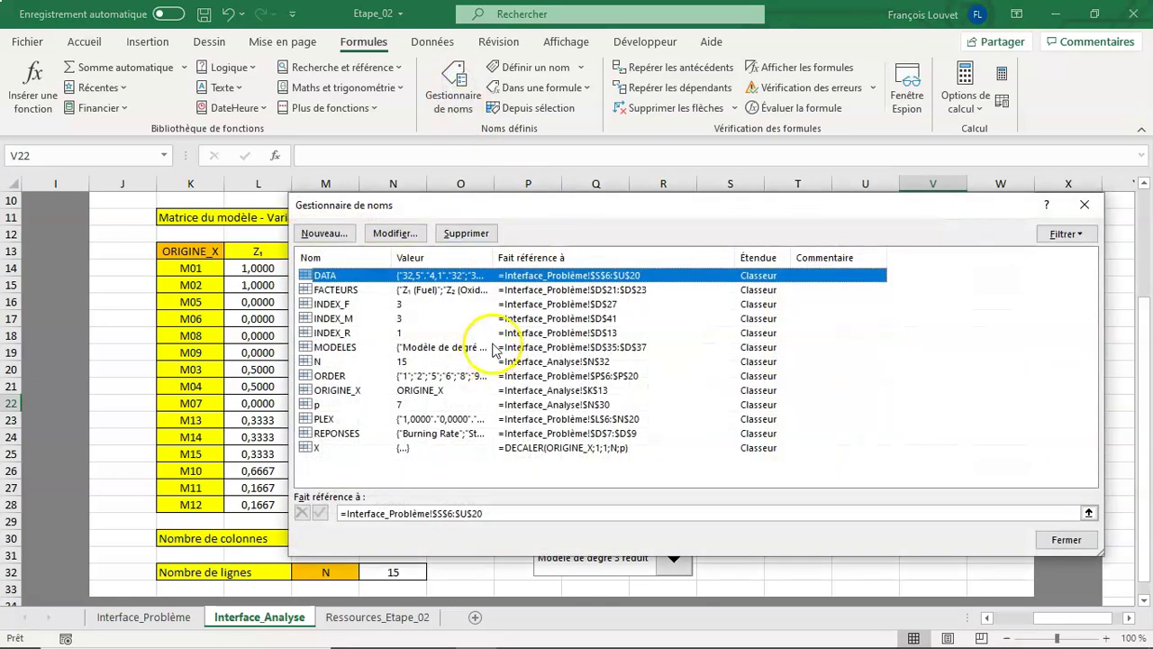
{"action": "left_click_drag", "start_coordinate": [731, 259], "coordinate": [785, 260]}
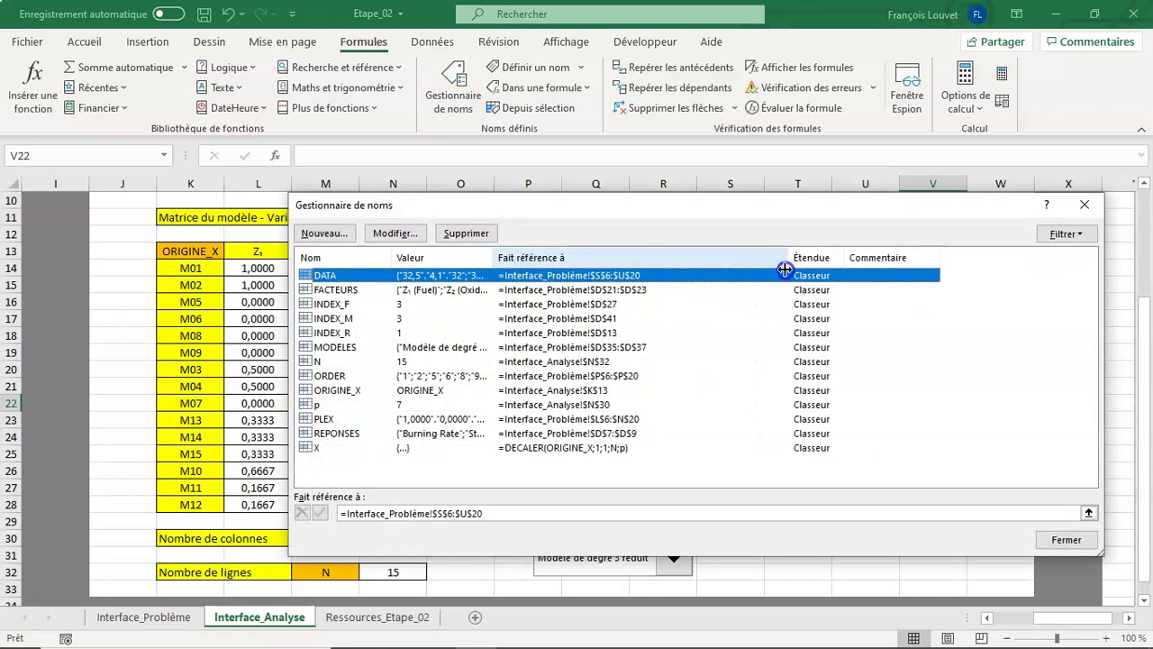
{"action": "left_click", "coordinate": [615, 306]}
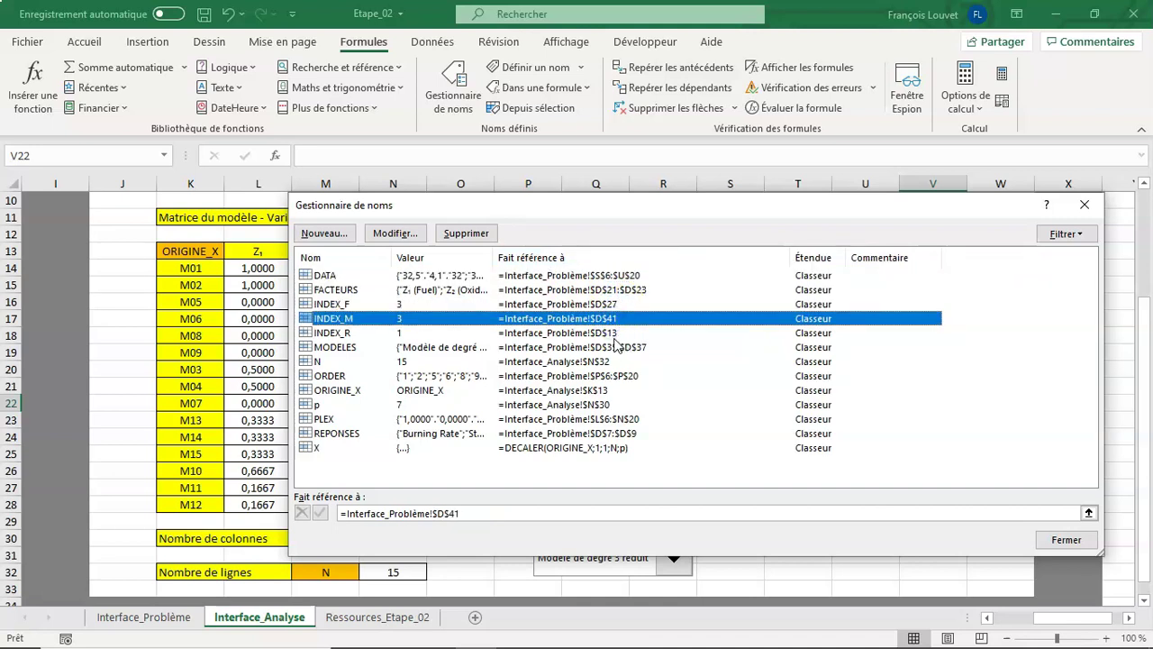
{"action": "left_click", "coordinate": [618, 334]}
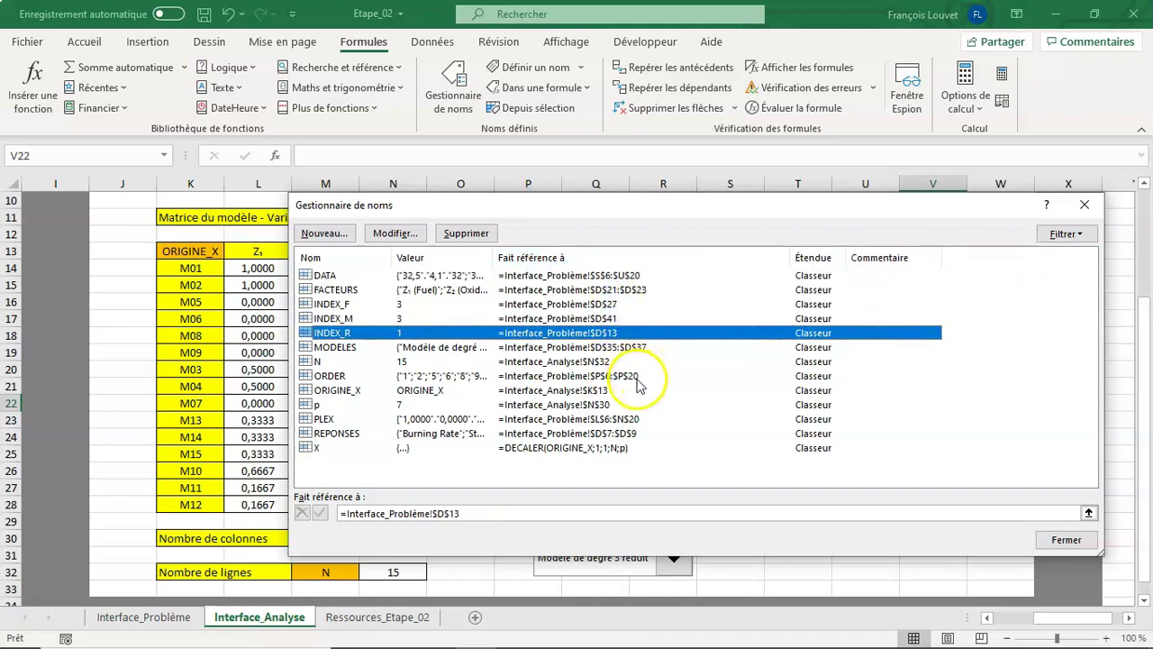
{"action": "left_click", "coordinate": [635, 348]}
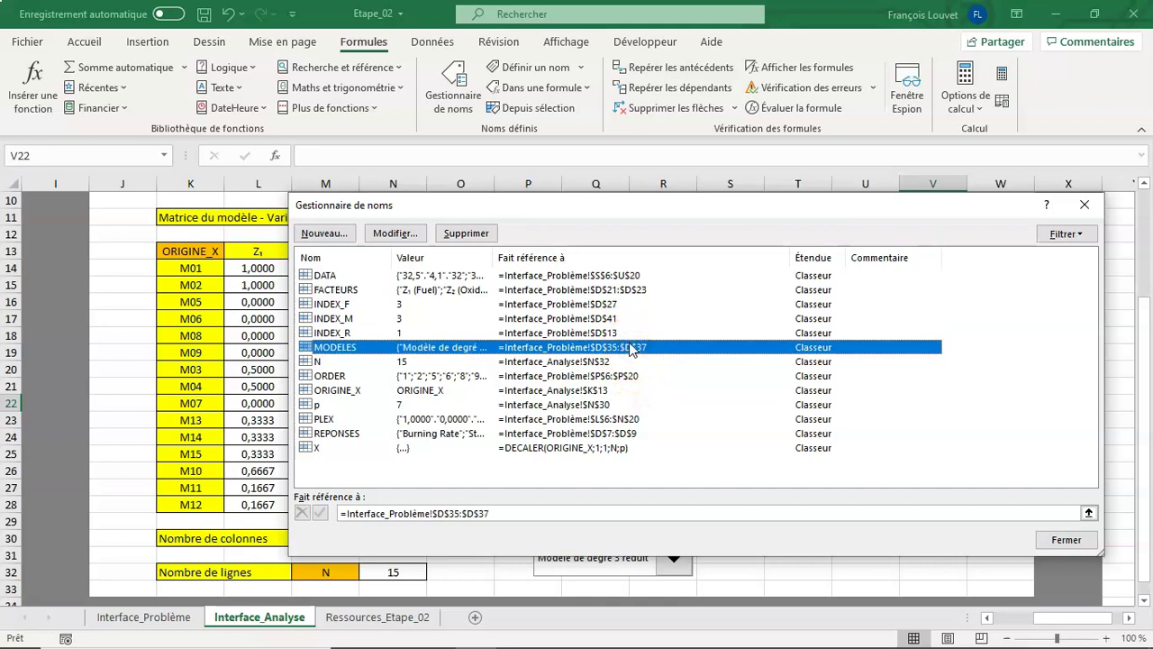
{"action": "left_click", "coordinate": [580, 449]}
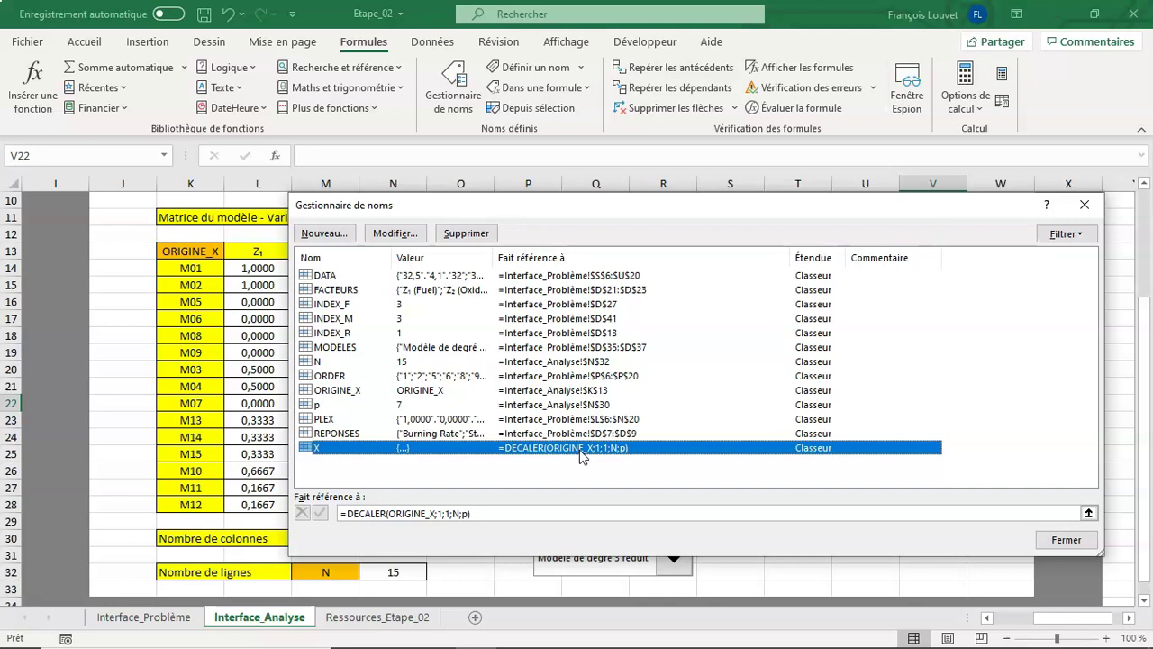
{"action": "left_click", "coordinate": [1065, 539]}
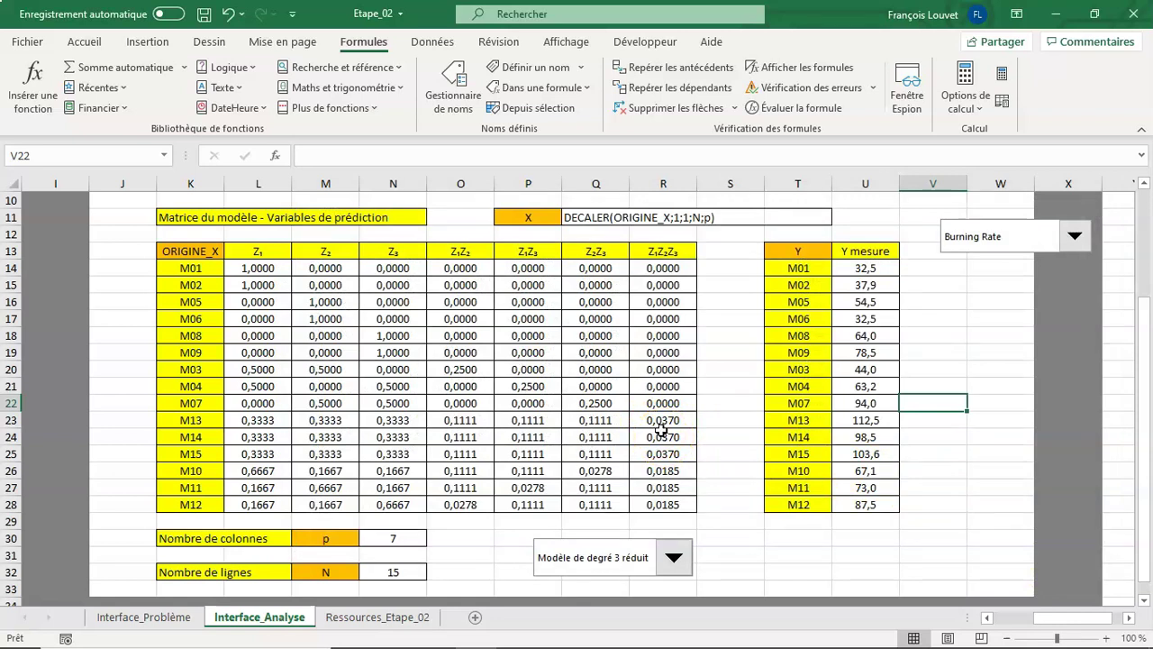
- Save the workbook and select the 15-by-7 block L36:R50
{"action": "left_click", "coordinate": [205, 15]}
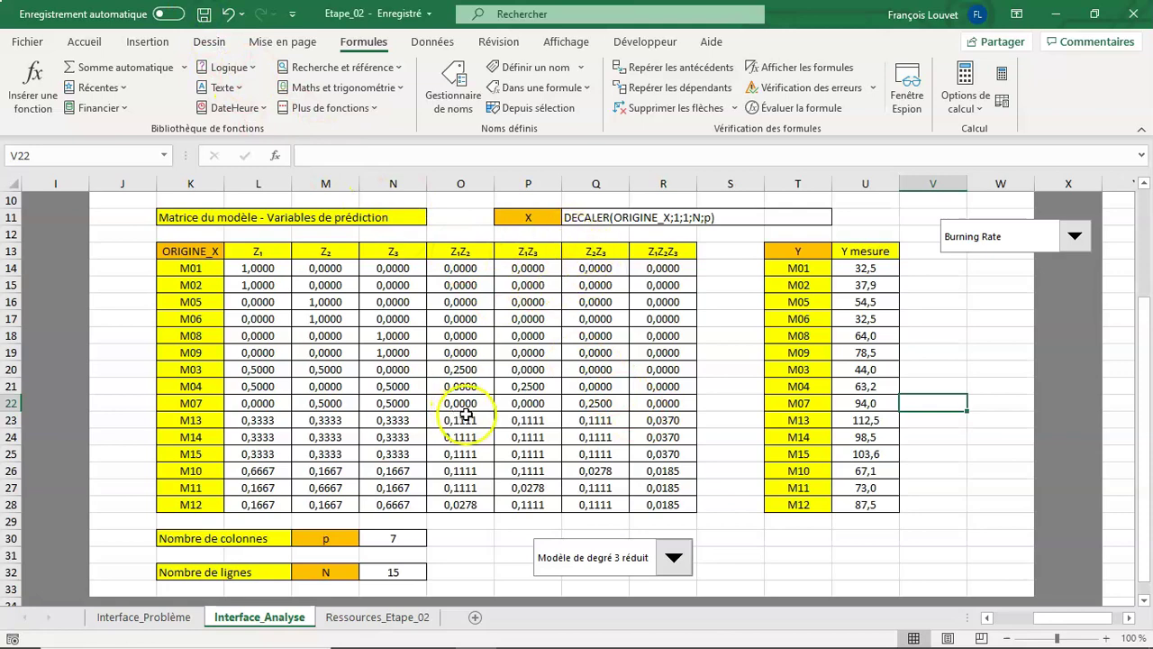
{"action": "scroll", "coordinate": [465, 414], "scroll_direction": "down", "scroll_amount": 4}
{"action": "scroll", "coordinate": [476, 391], "scroll_direction": "down", "scroll_amount": 1}
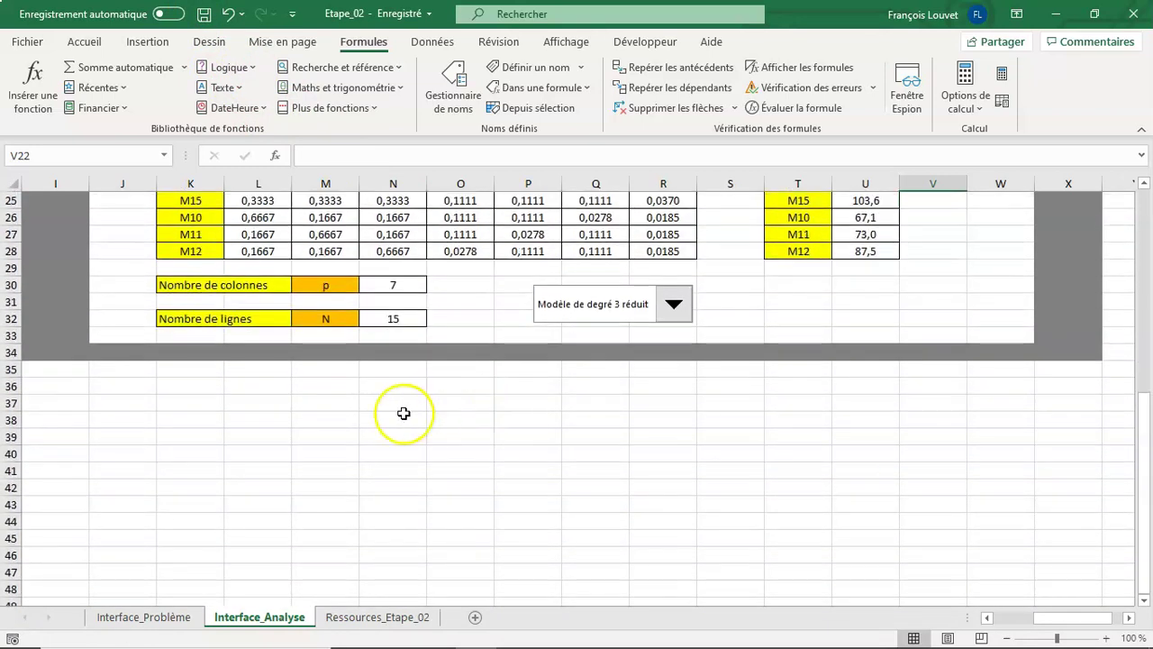
{"action": "left_click", "coordinate": [185, 385]}
{"action": "scroll", "coordinate": [270, 386], "scroll_direction": "up", "scroll_amount": 3}
{"action": "mouse_move", "coordinate": [258, 538]}
{"action": "left_mouse_down"}
{"action": "mouse_move", "coordinate": [672, 556]}
{"action": "mouse_move", "coordinate": [660, 609]}
{"action": "mouse_move", "coordinate": [652, 554]}
{"action": "left_mouse_up"}
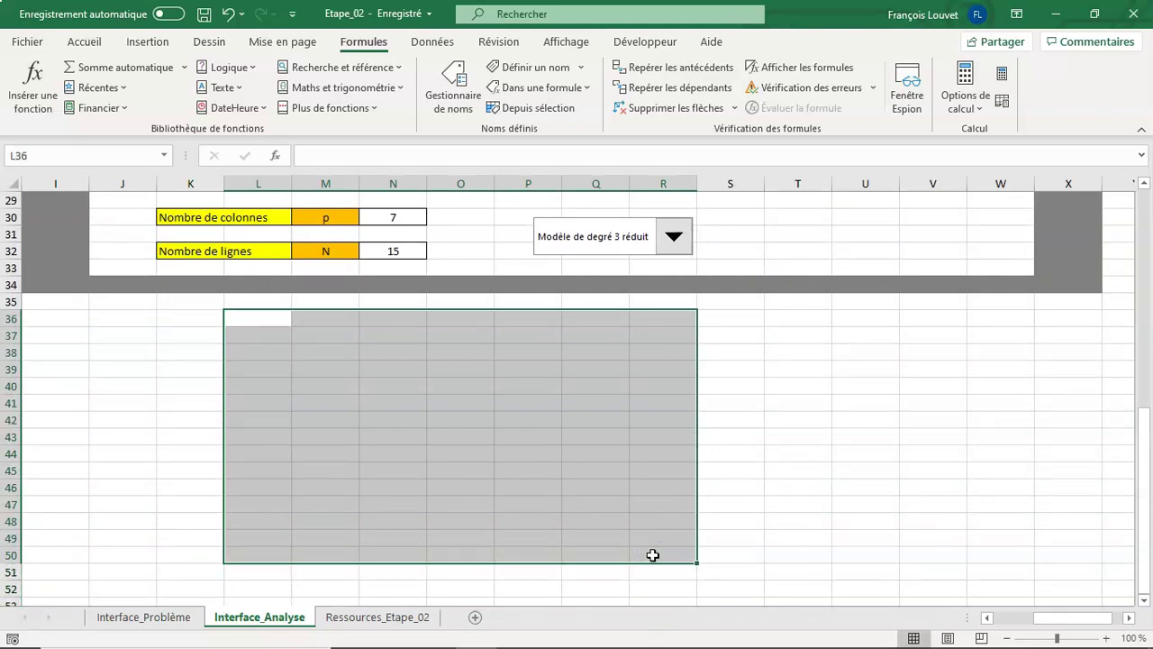
- Enter =X across the block as an array formula with Ctrl+Shift+Enter
{"action": "scroll", "coordinate": [743, 507], "scroll_direction": "up", "scroll_amount": 1}
{"action": "scroll", "coordinate": [743, 507], "scroll_direction": "up", "scroll_amount": 2}
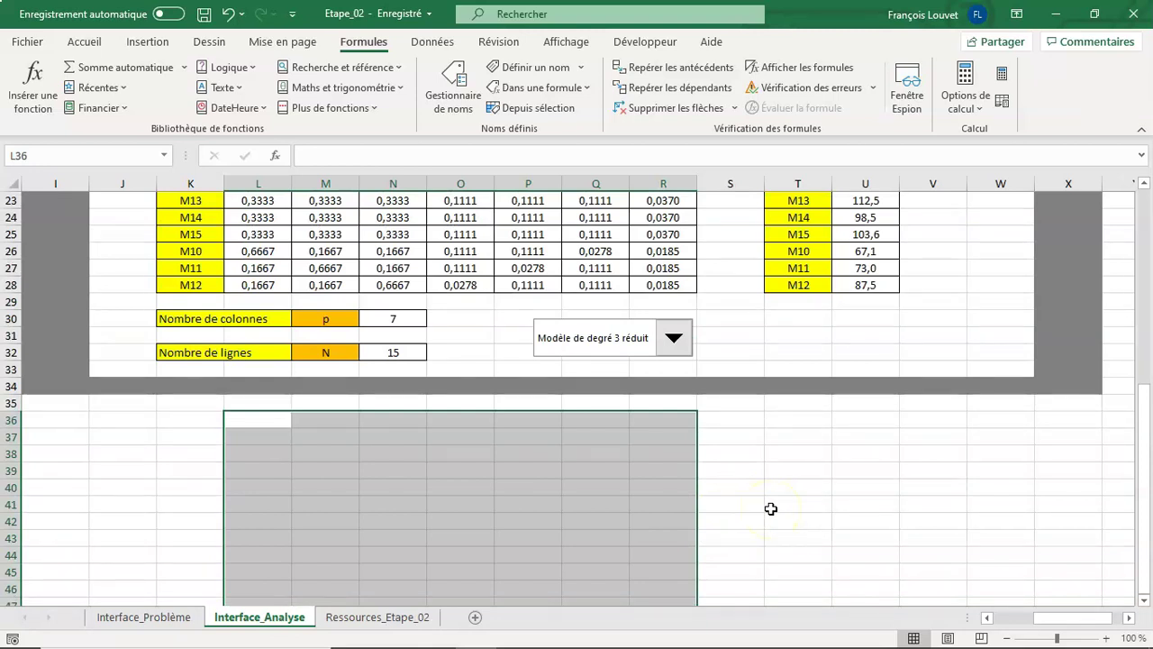
{"action": "type", "text": "="}
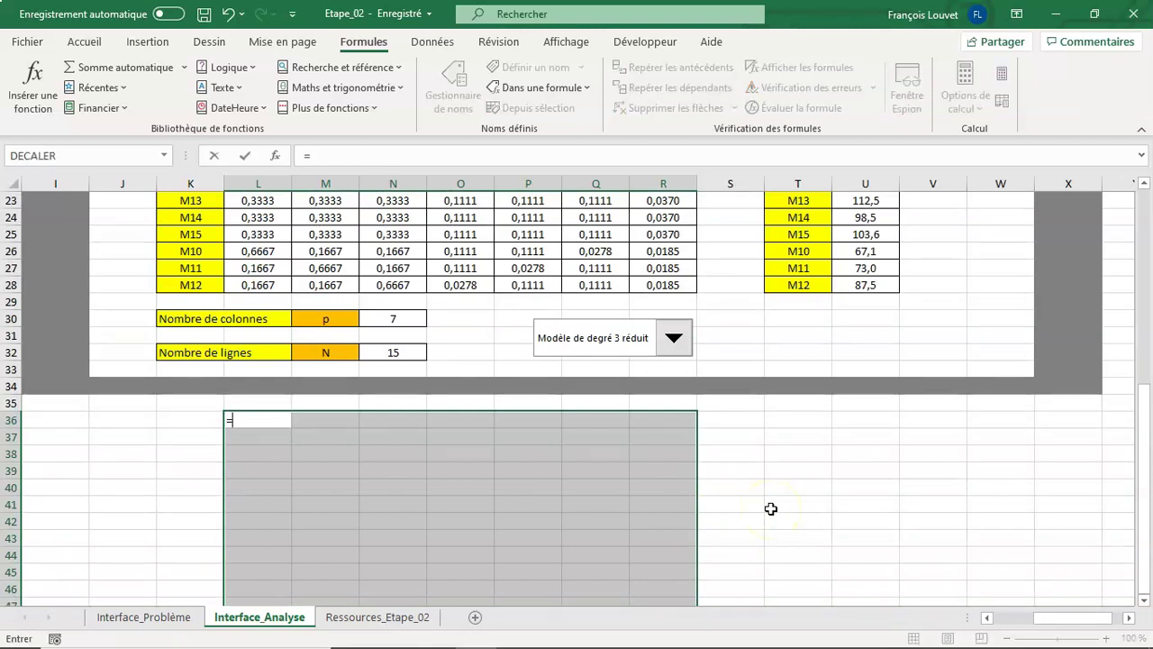
{"action": "type", "text": "X"}
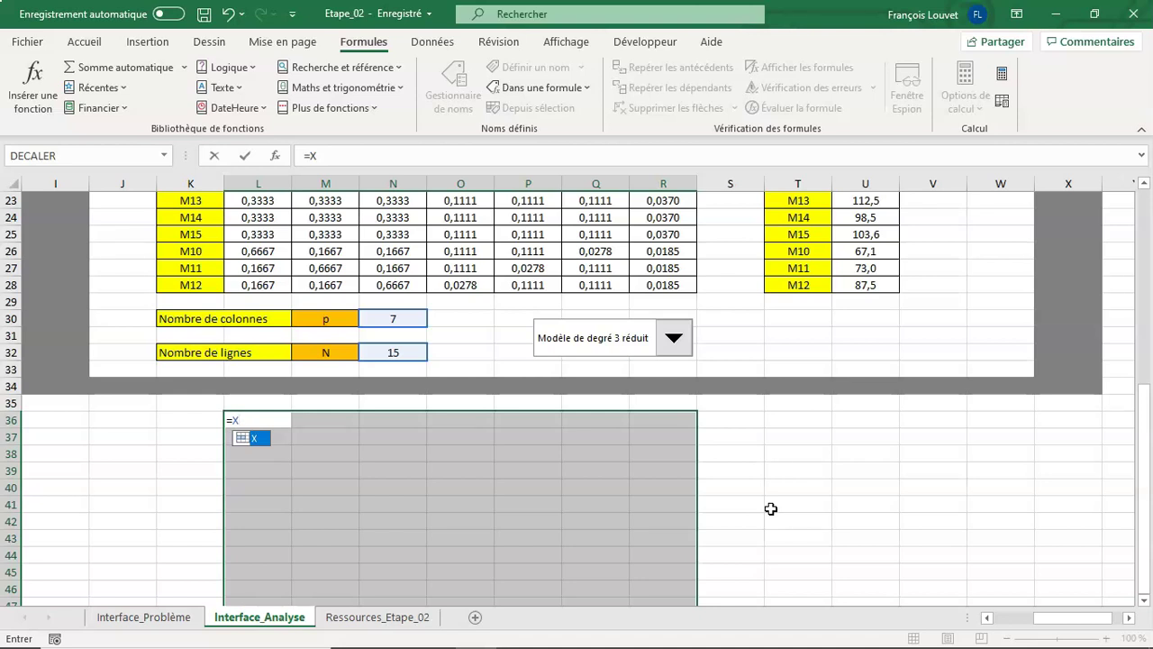
{"action": "key", "text": "ctrl+shift+Return"}
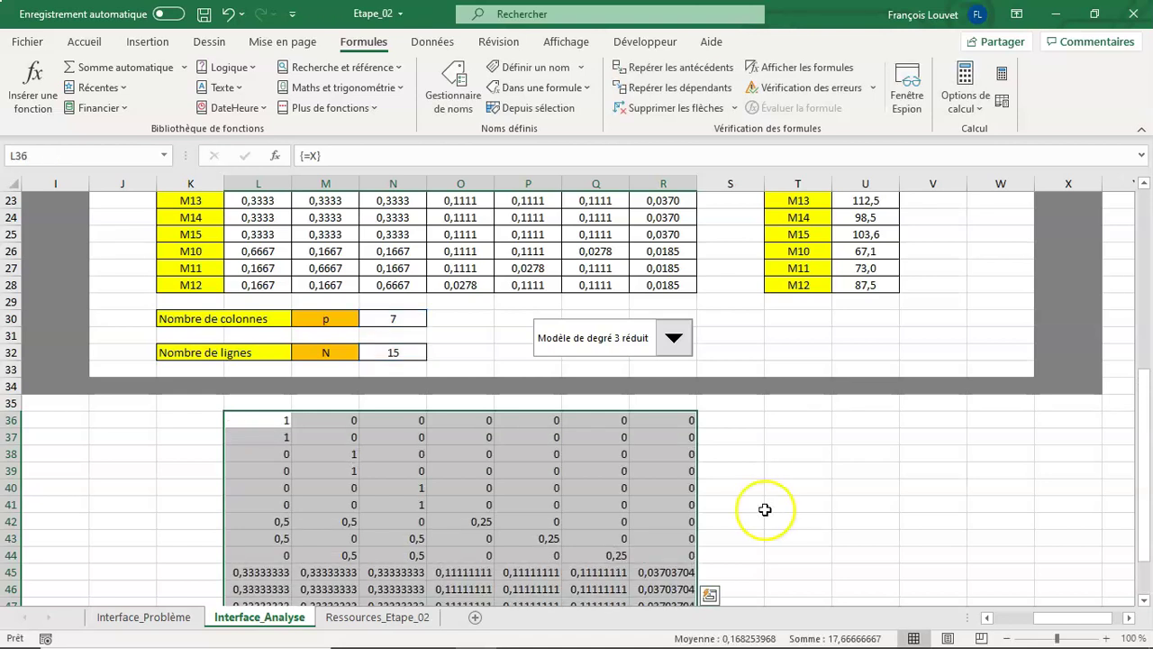
{"action": "scroll", "coordinate": [782, 517], "scroll_direction": "down", "scroll_amount": 1}
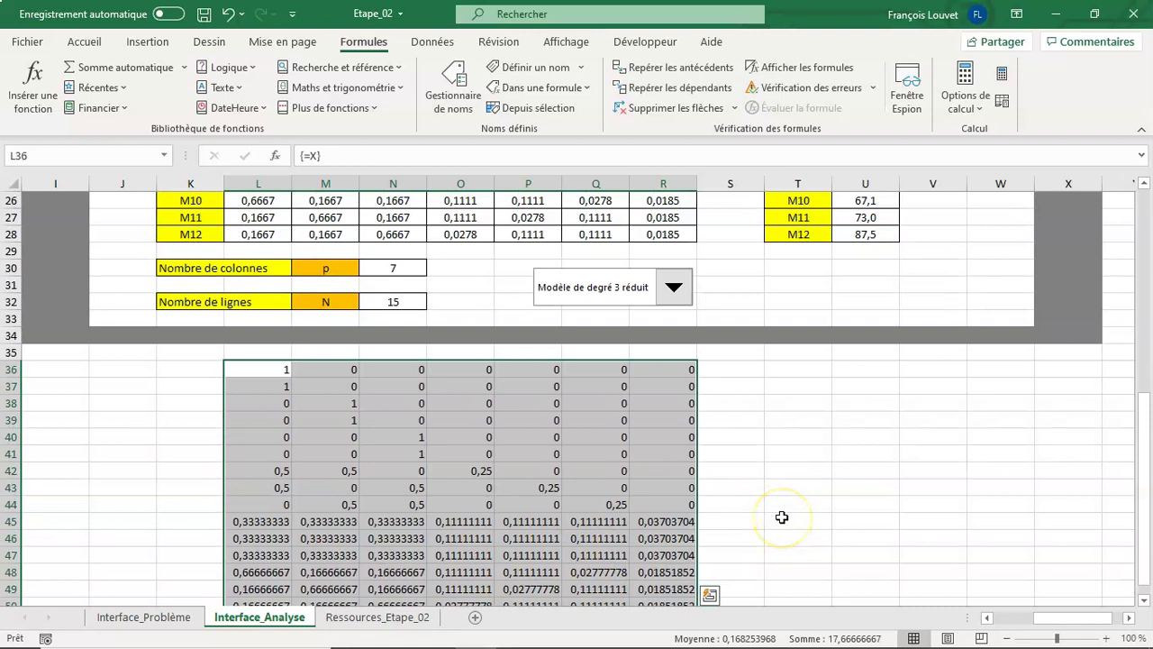
{"action": "scroll", "coordinate": [782, 517], "scroll_direction": "down", "scroll_amount": 1}
- Switch the model to degré 1, then degré 2, watching p and the X array change
{"action": "left_click", "coordinate": [675, 237]}
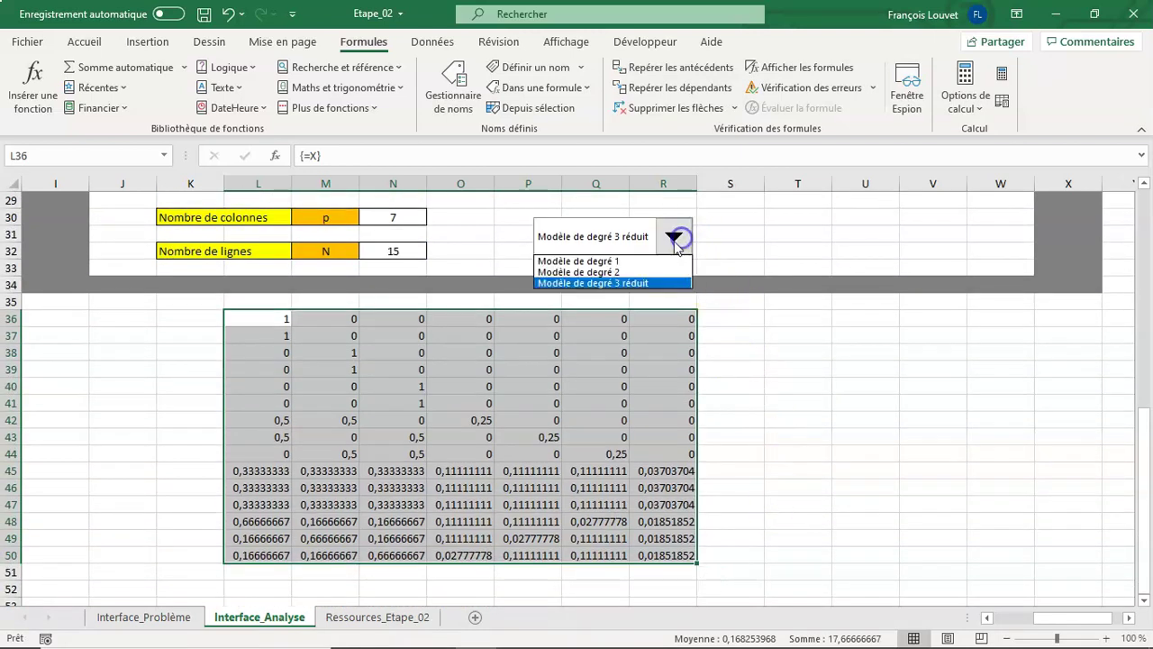
{"action": "left_click", "coordinate": [654, 260]}
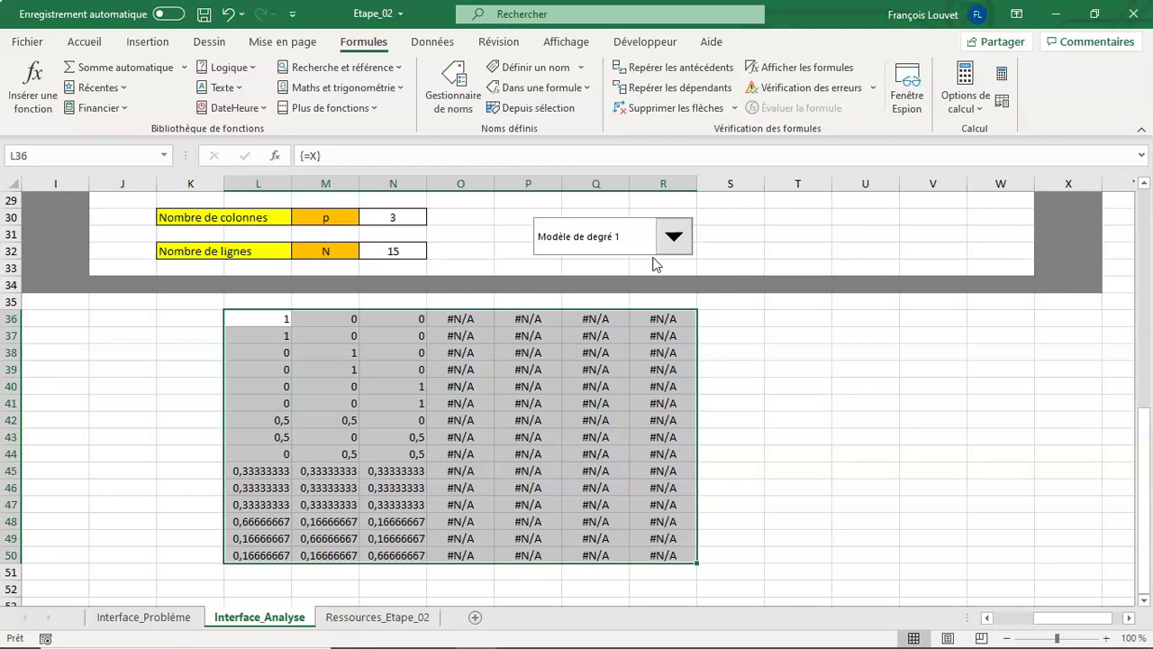
{"action": "left_click", "coordinate": [674, 236]}
{"action": "left_click", "coordinate": [651, 270]}
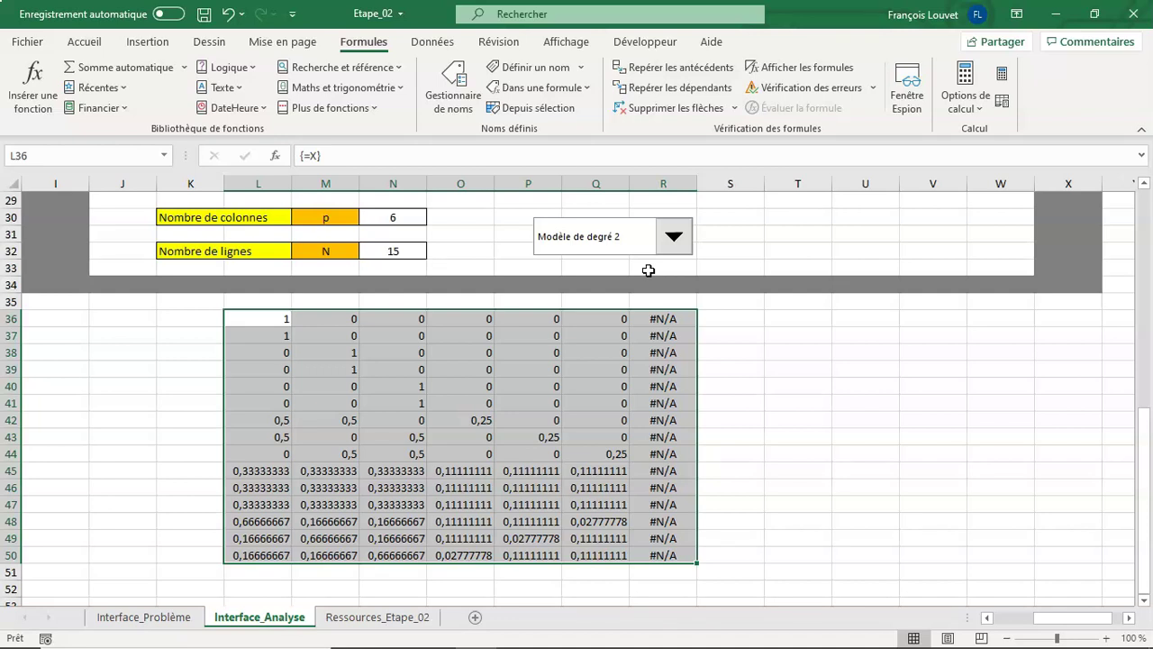
- Clear the test block L36:R50 and save the workbook
{"action": "key", "text": "Delete"}
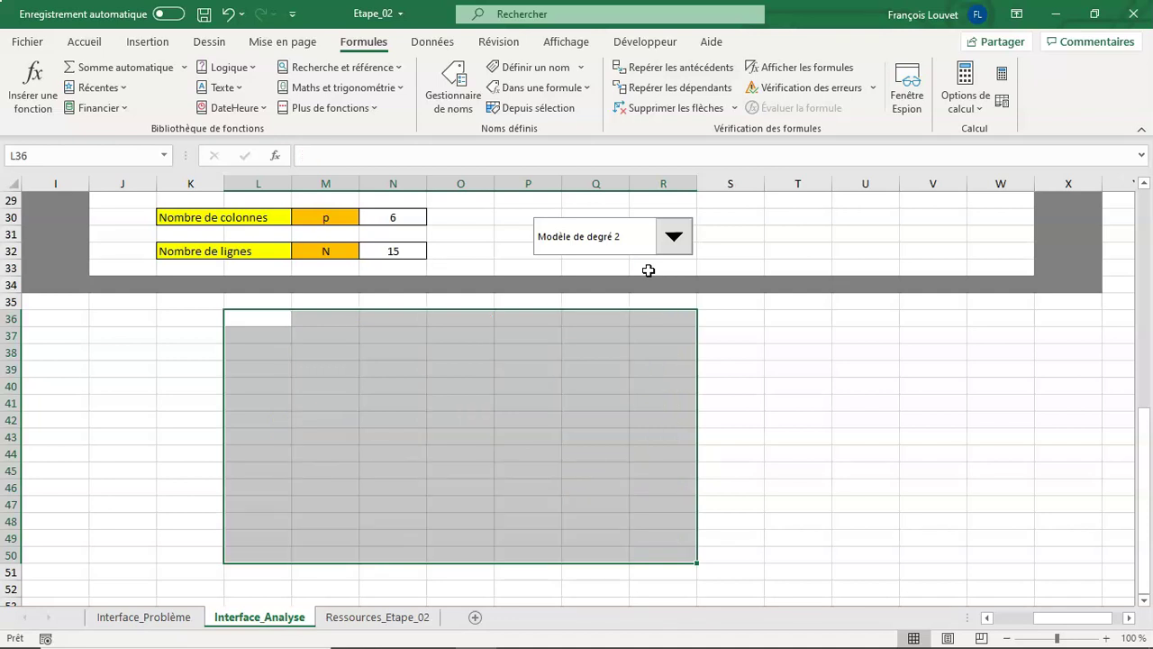
{"action": "left_click", "coordinate": [811, 402]}
{"action": "left_click", "coordinate": [204, 14]}
{"action": "scroll", "coordinate": [538, 423], "scroll_direction": "up", "scroll_amount": 5}
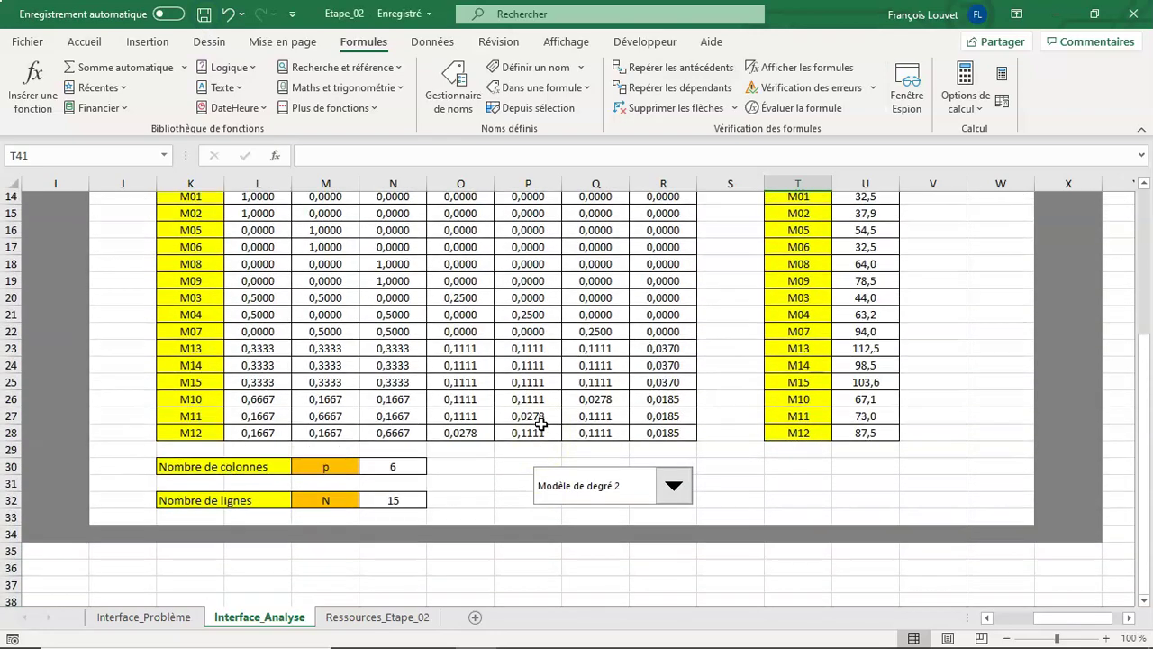
{"action": "scroll", "coordinate": [541, 423], "scroll_direction": "up", "scroll_amount": 2}
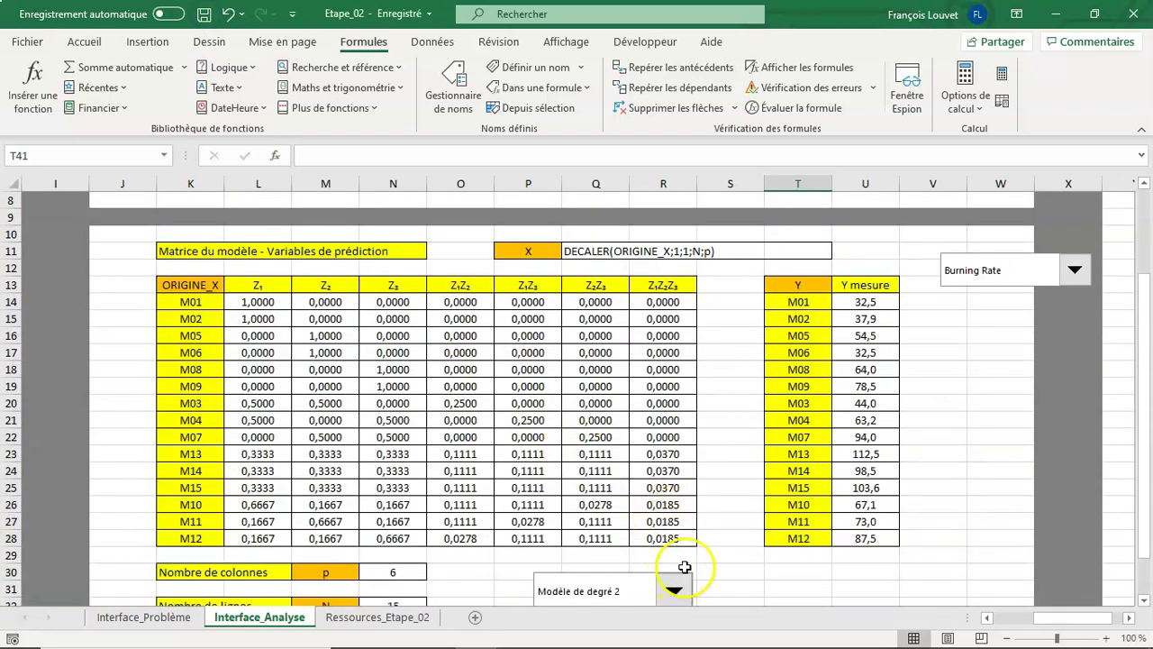
{"action": "scroll", "coordinate": [684, 566], "scroll_direction": "down", "scroll_amount": 2}
- Cycle through degré 1 and degré 2, ending on Modèle de degré 3 réduit
{"action": "left_click", "coordinate": [676, 491]}
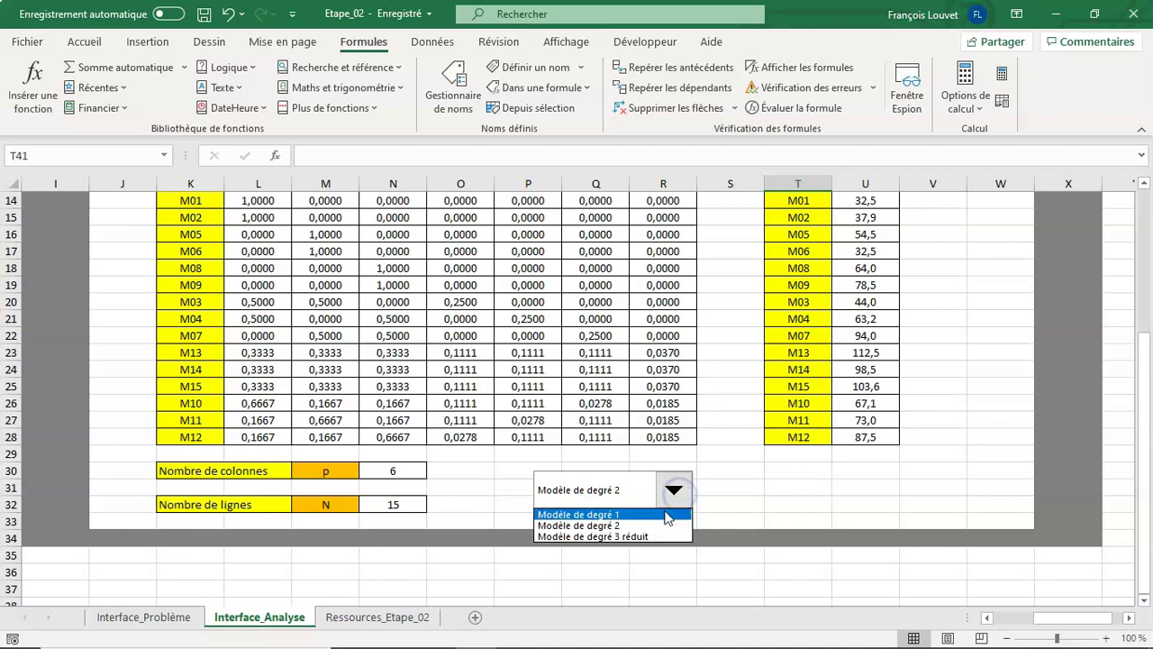
{"action": "left_click", "coordinate": [665, 514]}
{"action": "left_click", "coordinate": [676, 491]}
{"action": "left_click", "coordinate": [666, 524]}
{"action": "left_click", "coordinate": [672, 495]}
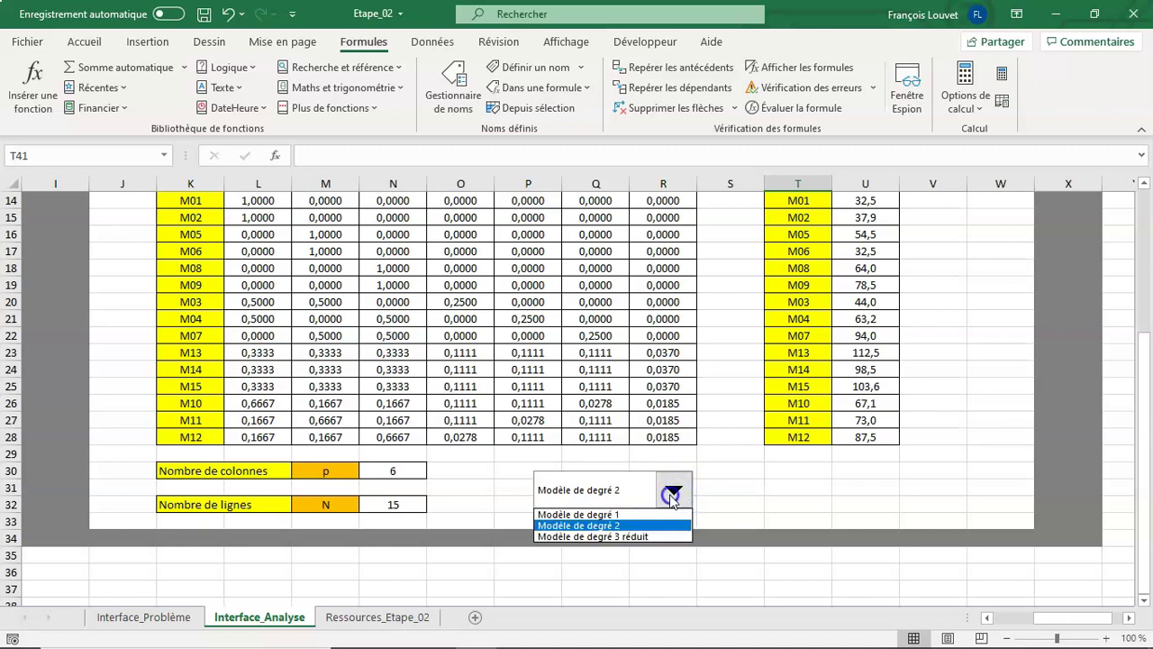
{"action": "left_click", "coordinate": [662, 535]}
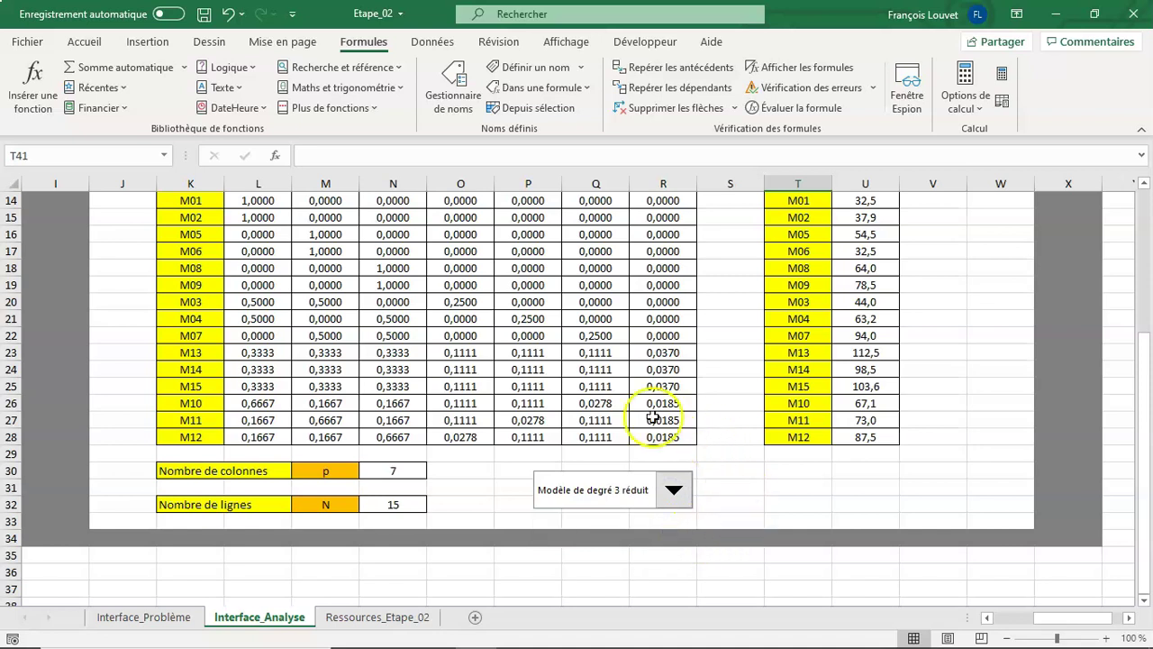
{"action": "scroll", "coordinate": [811, 577], "scroll_direction": "up", "scroll_amount": 4}
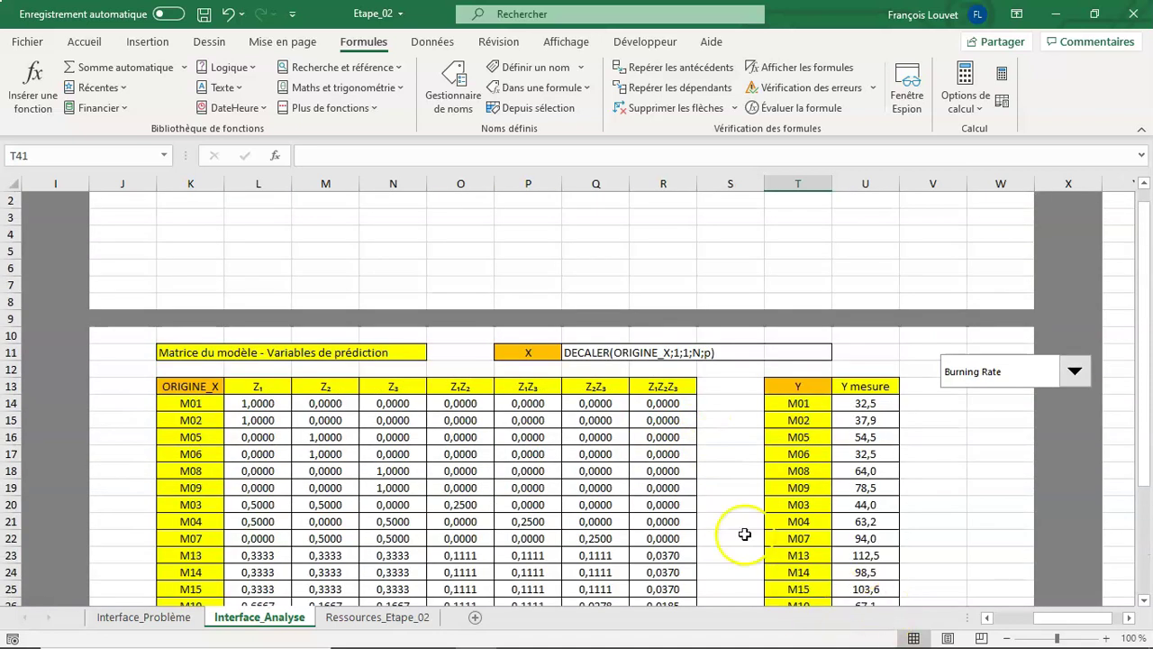
- Try Std. Dev. of Burning Rate, then Manufacturability Index as the measured response
{"action": "left_click", "coordinate": [1068, 372]}
{"action": "left_click", "coordinate": [1018, 400]}
{"action": "left_click", "coordinate": [1072, 377]}
{"action": "left_click", "coordinate": [1022, 416]}
{"action": "scroll", "coordinate": [773, 477], "scroll_direction": "down", "scroll_amount": 1}
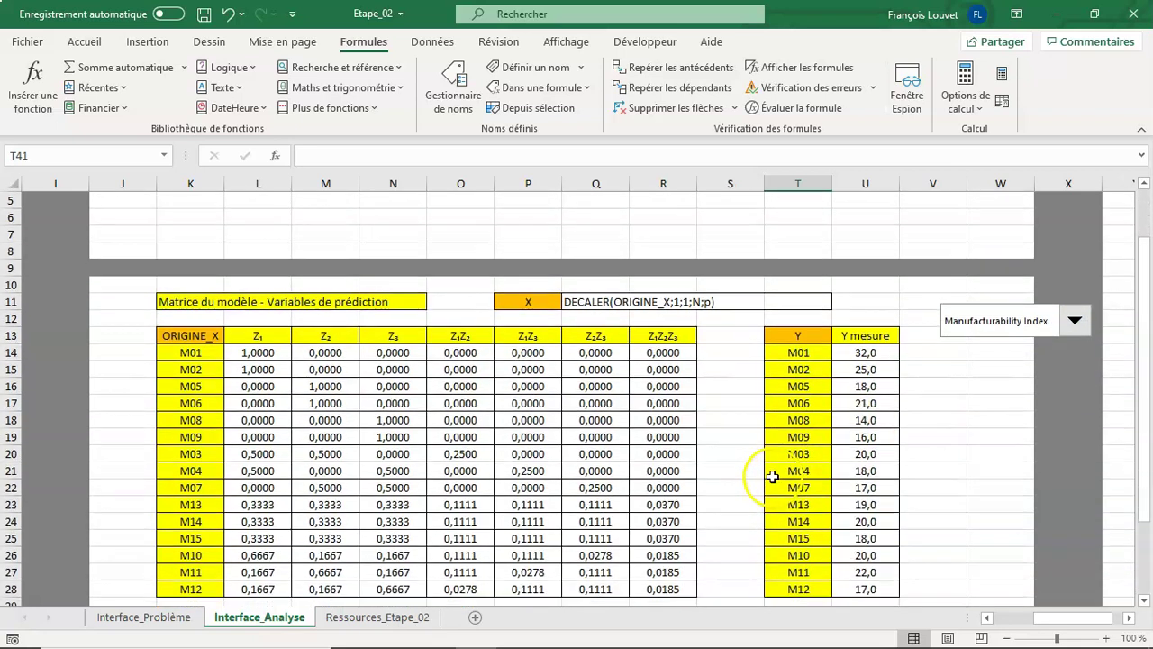
{"action": "scroll", "coordinate": [773, 477], "scroll_direction": "down", "scroll_amount": 1}
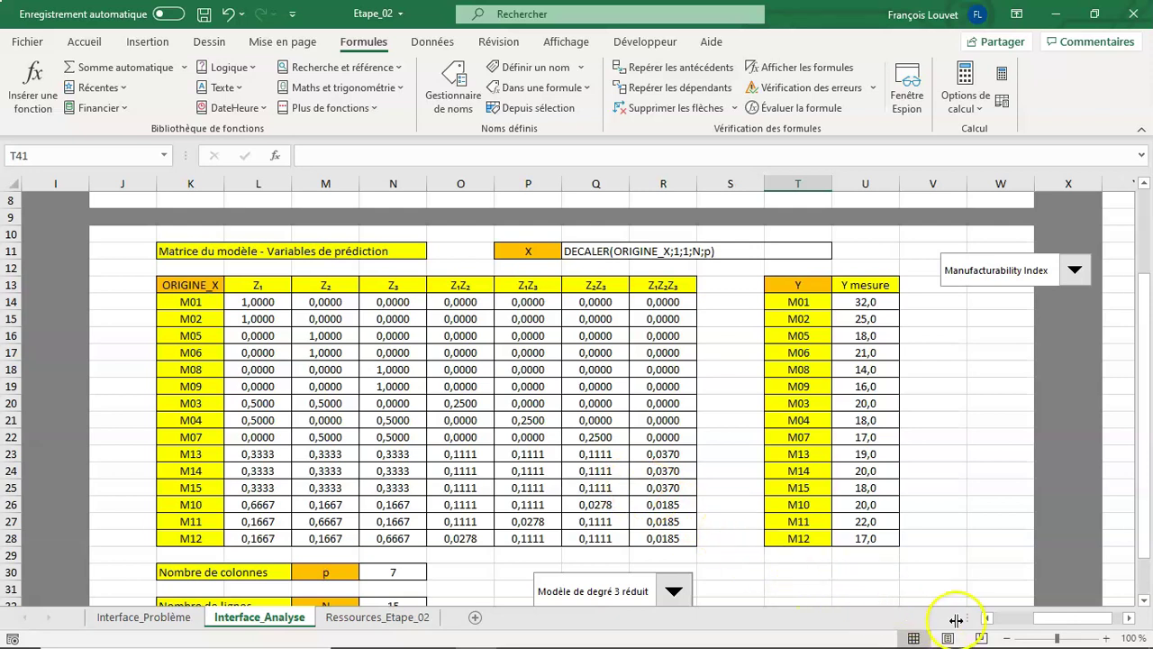
{"action": "scroll", "coordinate": [793, 479], "scroll_direction": "down", "scroll_amount": 1}
{"action": "scroll", "coordinate": [793, 479], "scroll_direction": "down", "scroll_amount": 2}
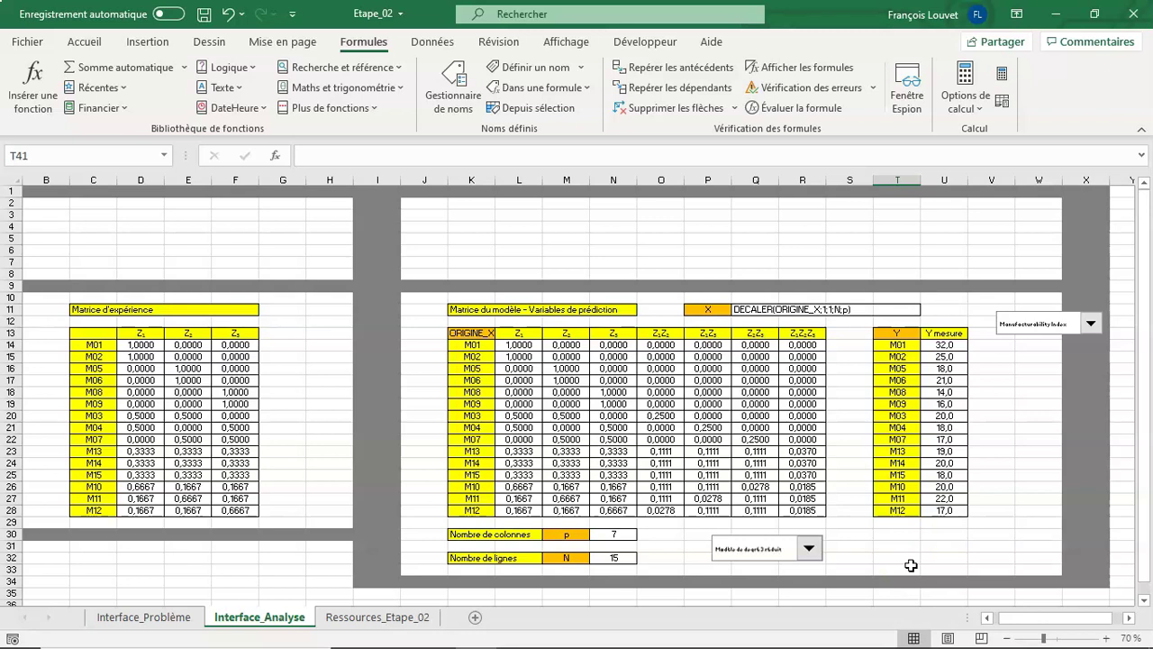
- Select the Y mesure values from U14 and set the response back to Burning Rate
{"action": "left_click_drag", "start_coordinate": [943, 345], "coordinate": [943, 510]}
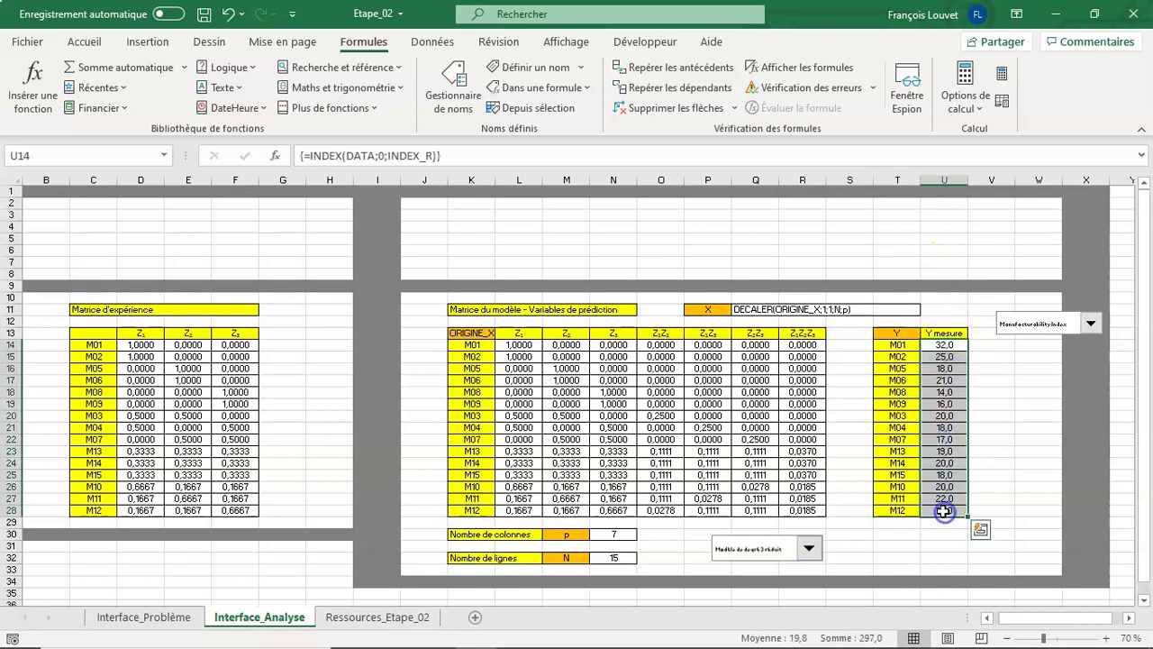
{"action": "left_click", "coordinate": [1091, 323]}
{"action": "left_click", "coordinate": [1048, 344]}
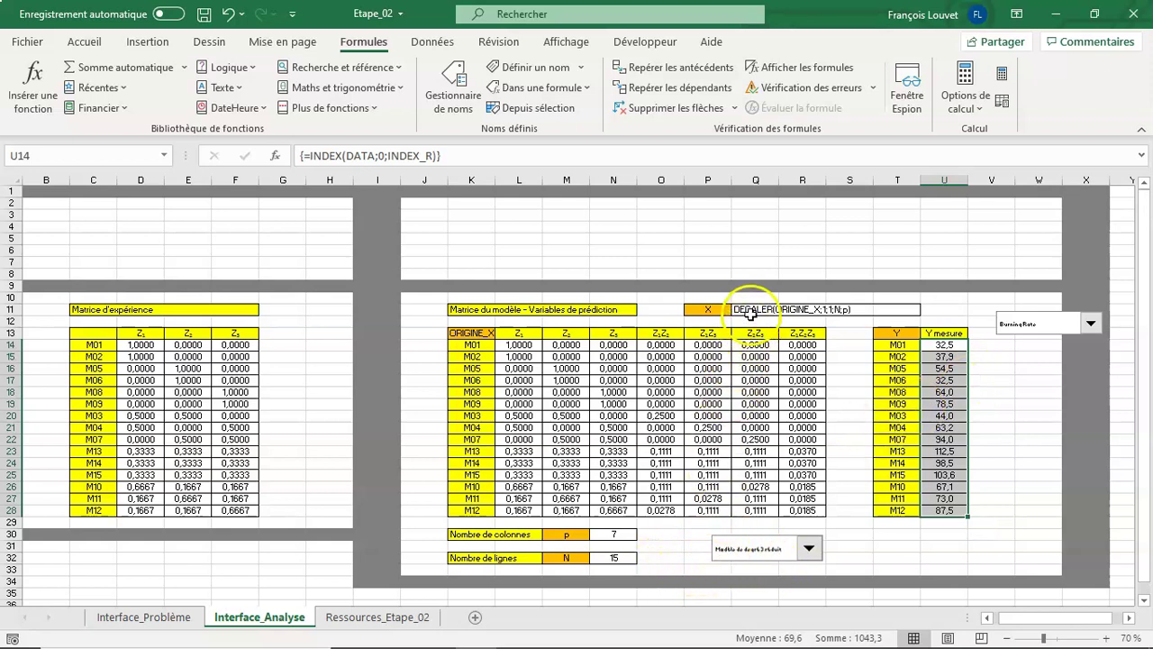
{"action": "left_click", "coordinate": [618, 535]}
{"action": "left_click", "coordinate": [274, 157]}
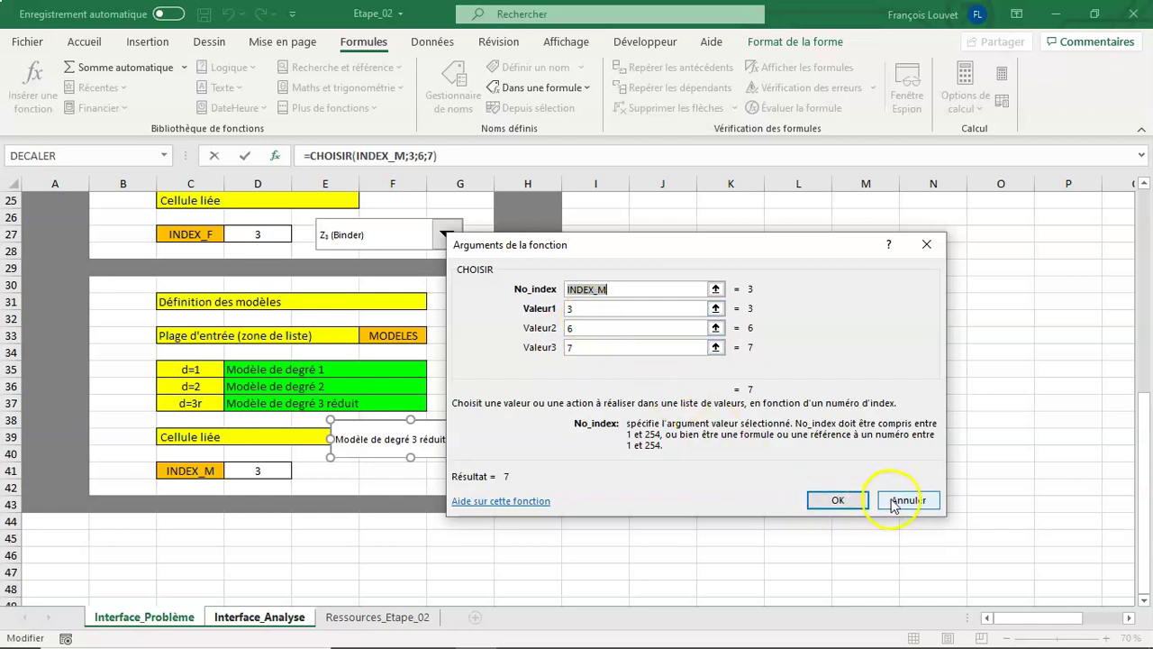
{"action": "left_click", "coordinate": [857, 505]}
{"action": "left_click", "coordinate": [856, 505]}
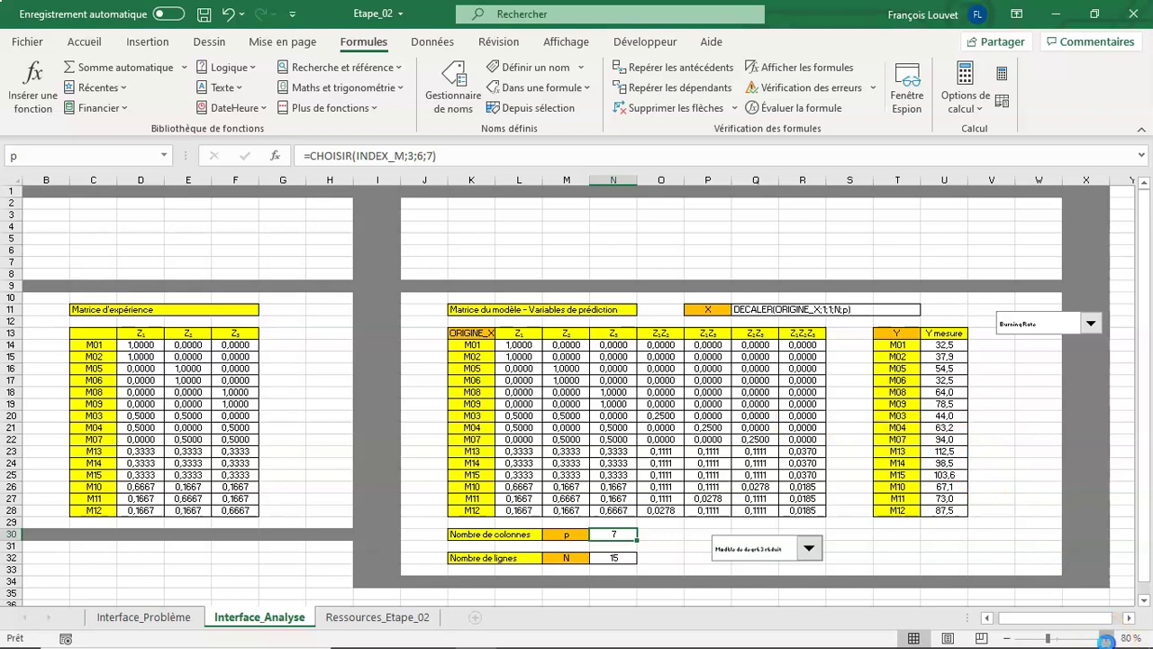
- Zoom the Interface_Analyse sheet back to 100% and scroll right to show the Y mesure column beside the model matrix
{"action": "left_click", "coordinate": [1105, 638]}
{"action": "left_click", "coordinate": [1105, 638]}
{"action": "left_click", "coordinate": [1105, 637]}
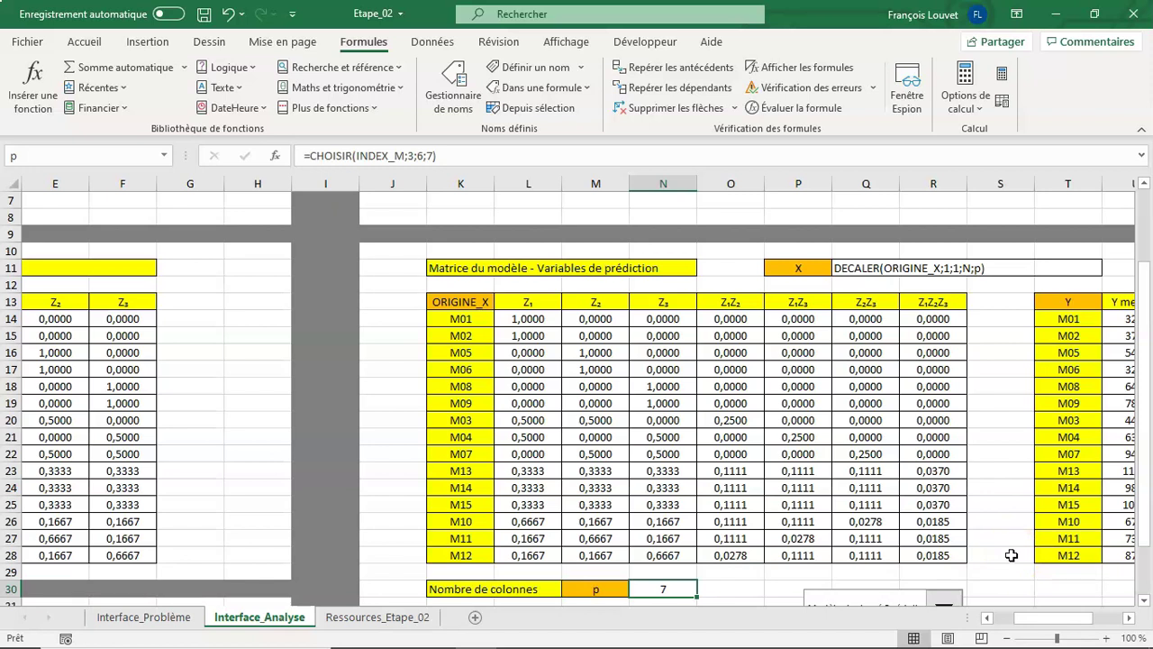
{"action": "scroll", "coordinate": [1011, 549], "scroll_direction": "down", "scroll_amount": 1}
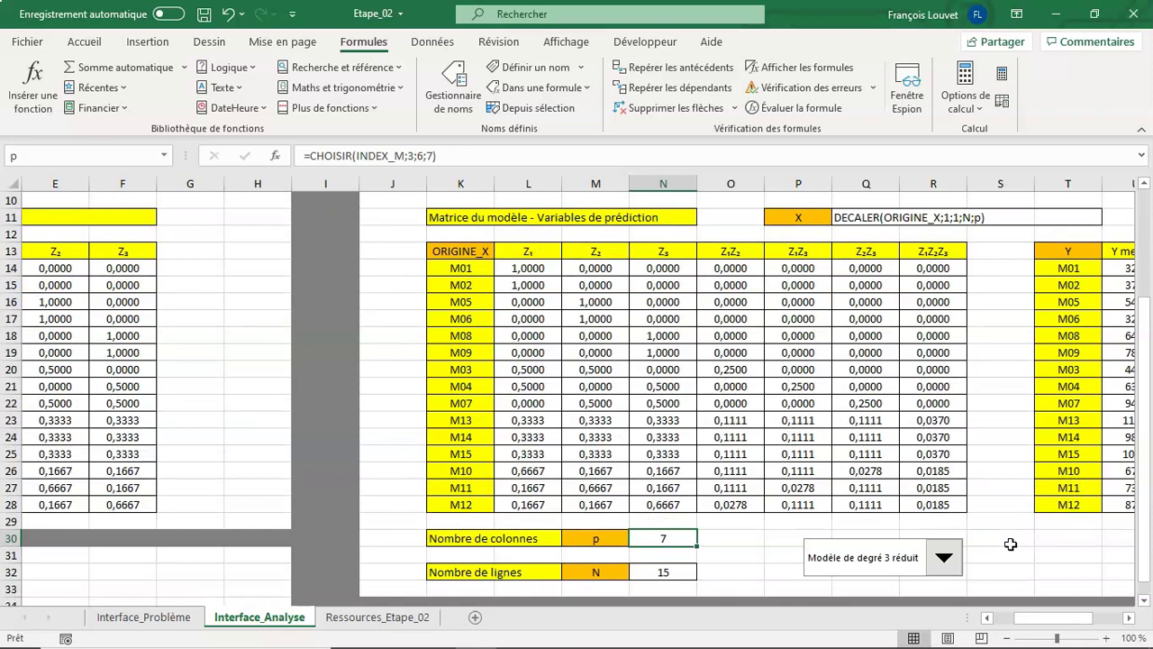
{"action": "left_click", "coordinate": [1132, 617]}
{"action": "left_click", "coordinate": [1131, 617]}
{"action": "left_click", "coordinate": [1131, 617]}
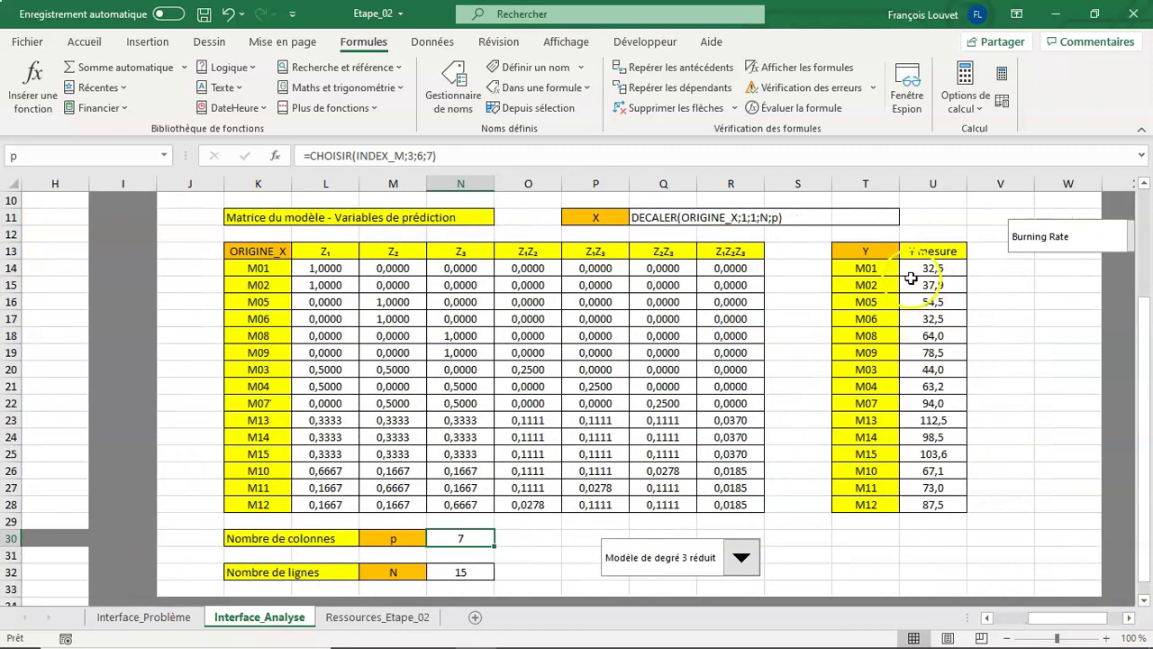